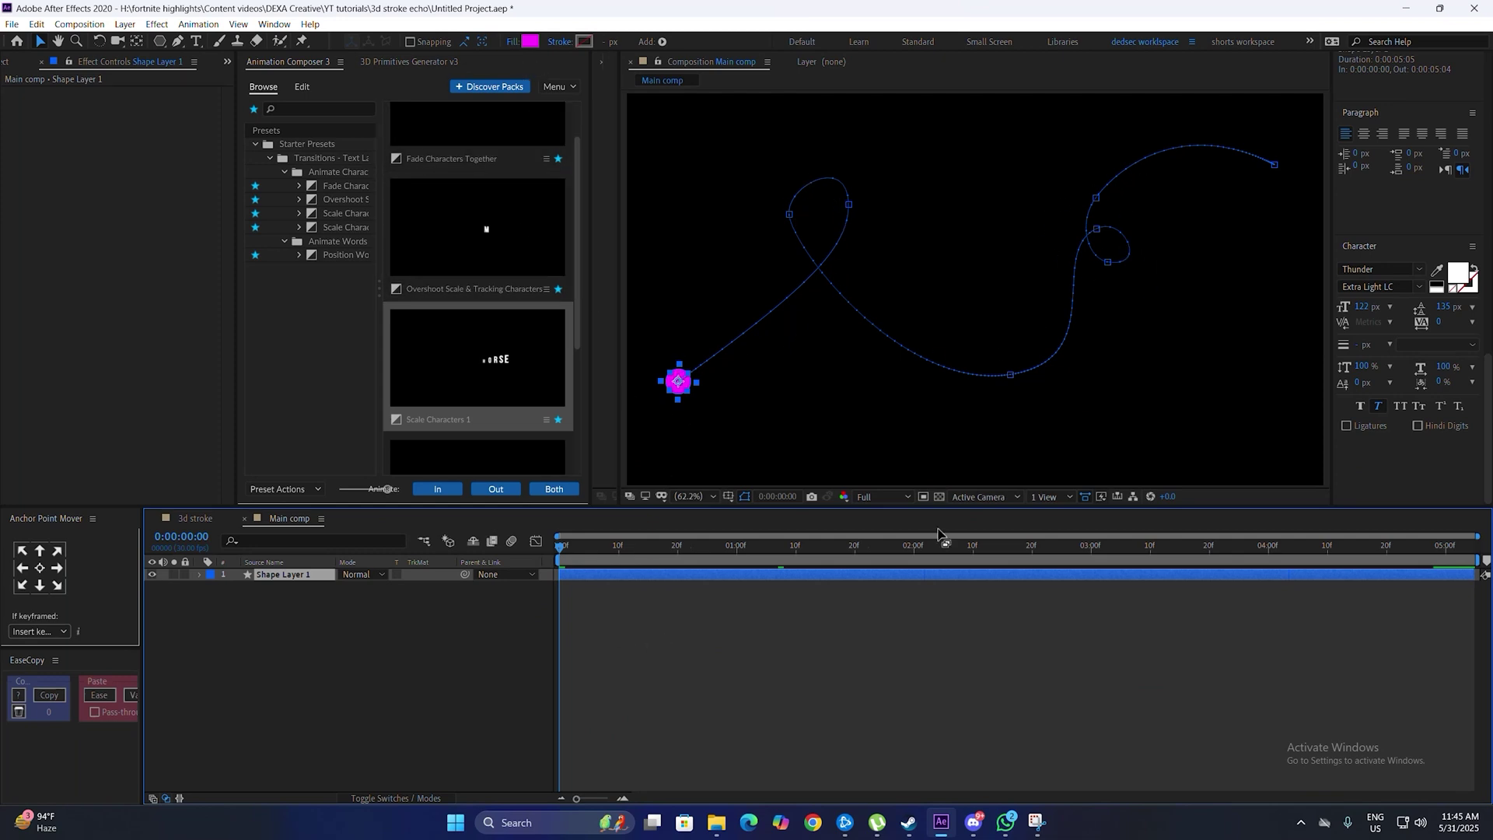
- Play back the circle's motion along its path and return to the start of the timeline
click(819, 658)
key(space)
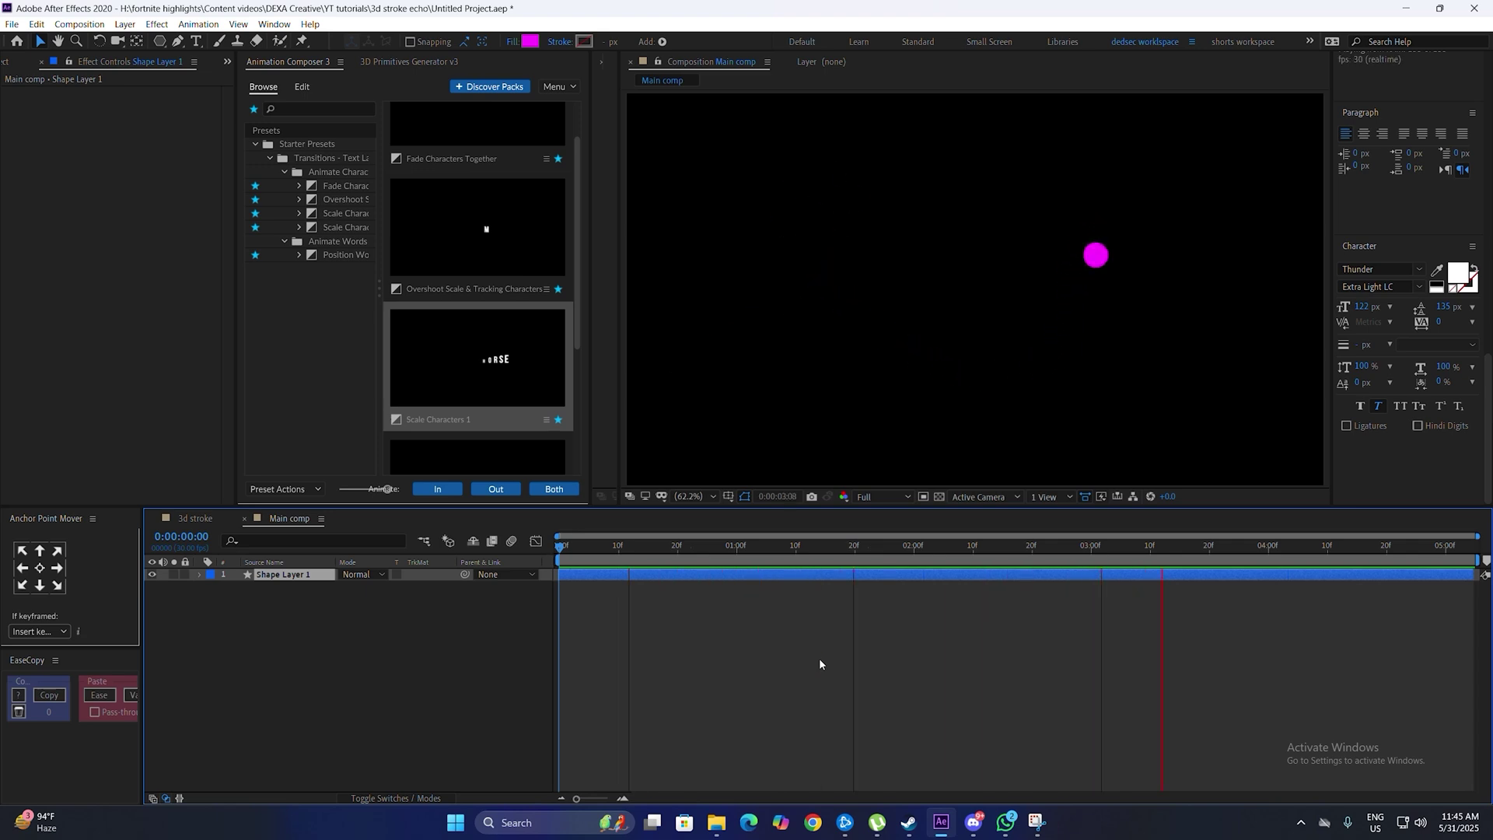
click(560, 547)
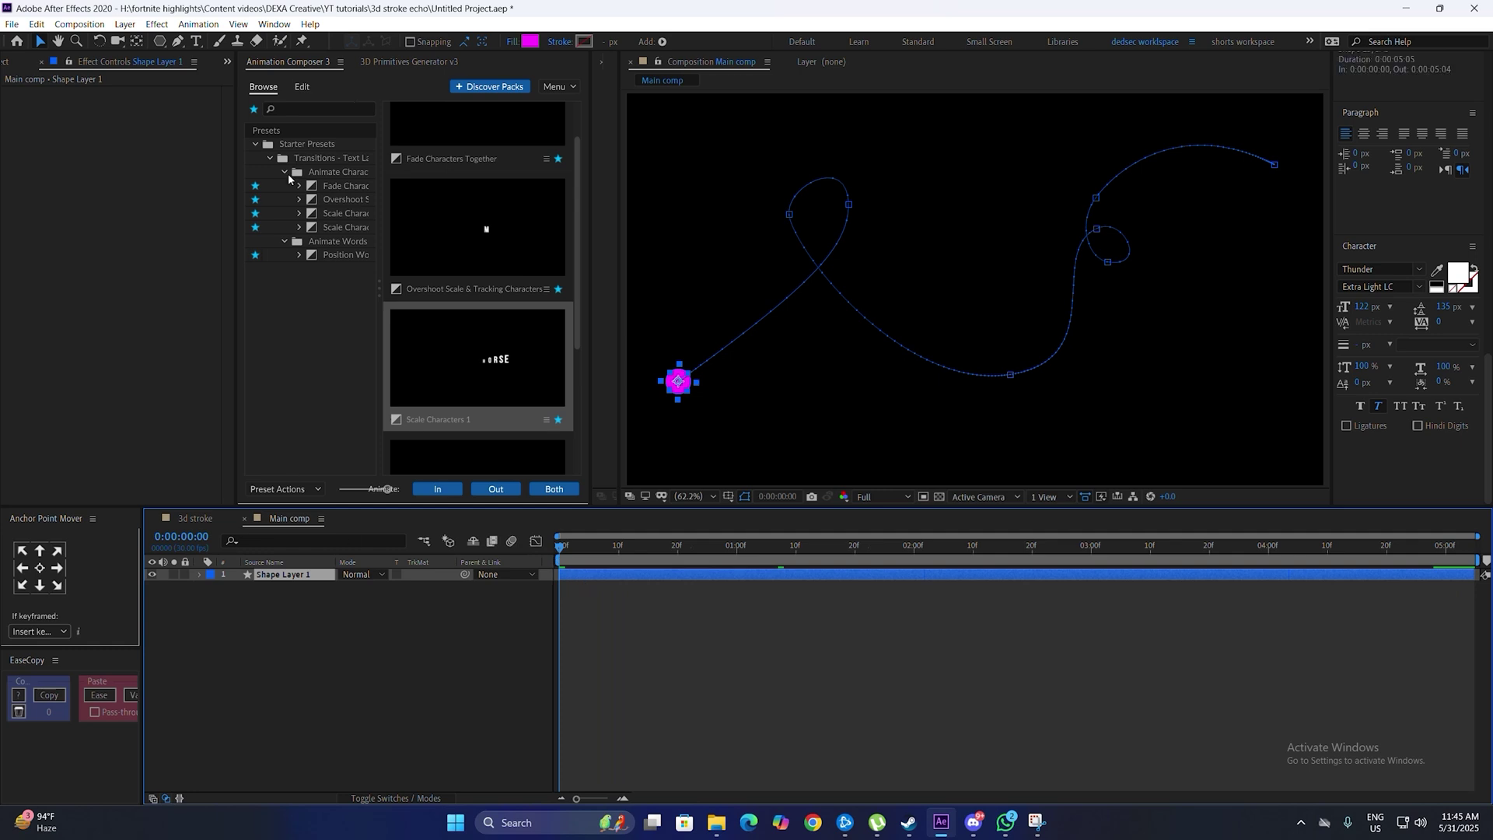
- Change the circle's fill to a radial gradient and confirm its colour stops of light mint 9AFFD5, green 3BF499 and blue
click(519, 43)
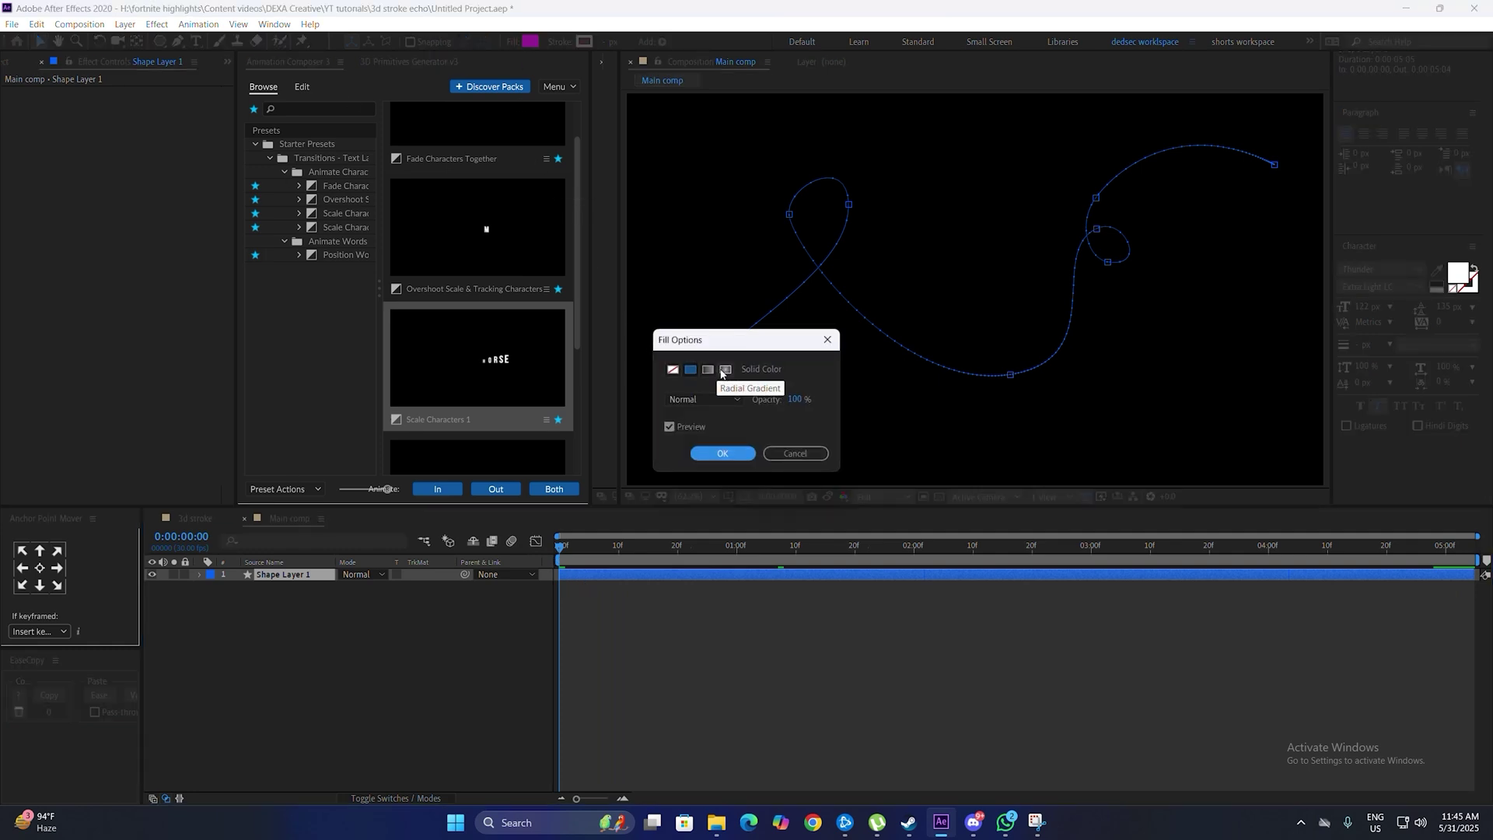
click(726, 369)
click(726, 454)
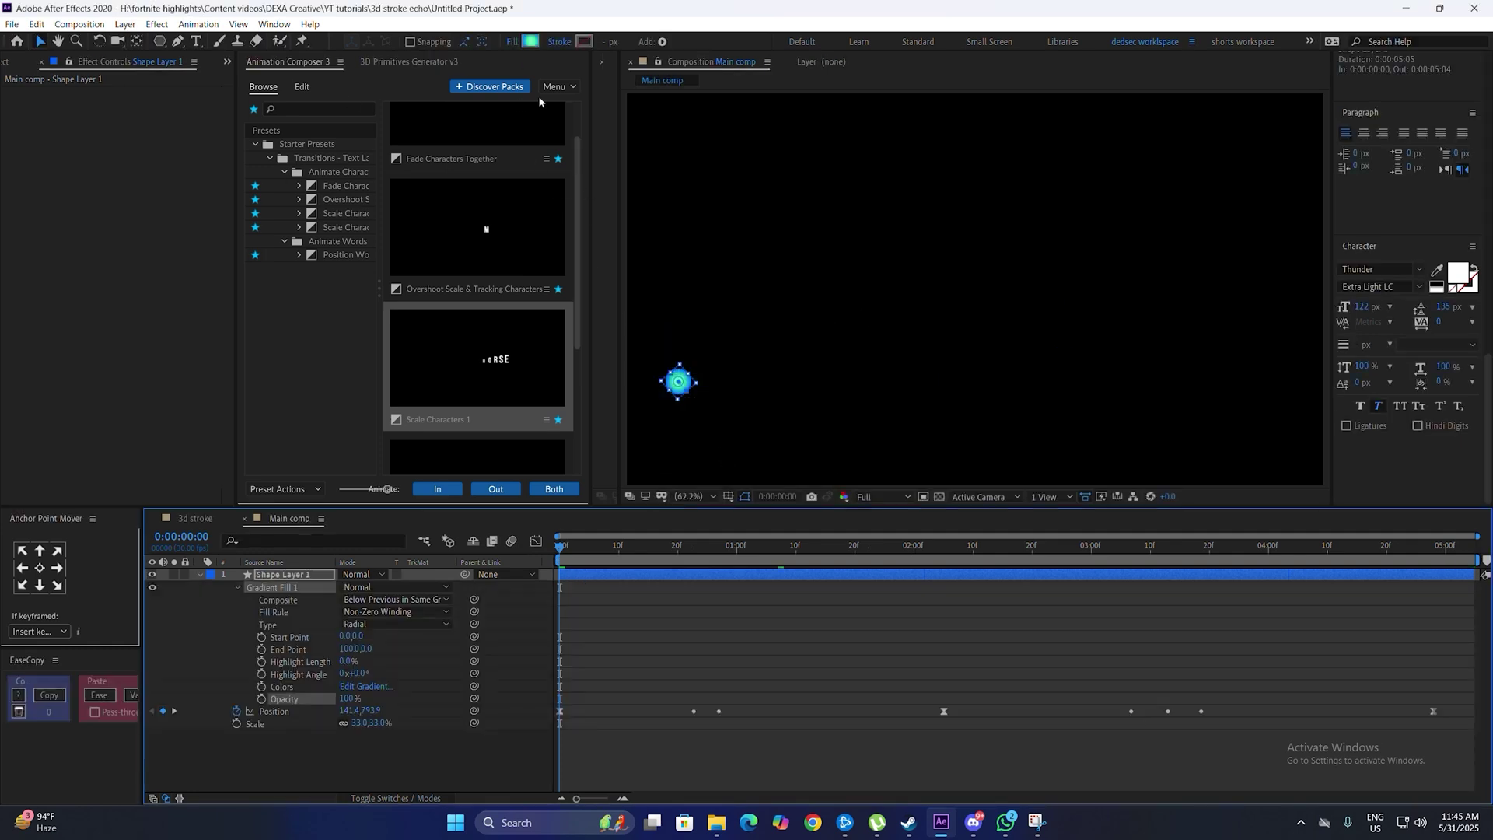
click(531, 42)
click(201, 411)
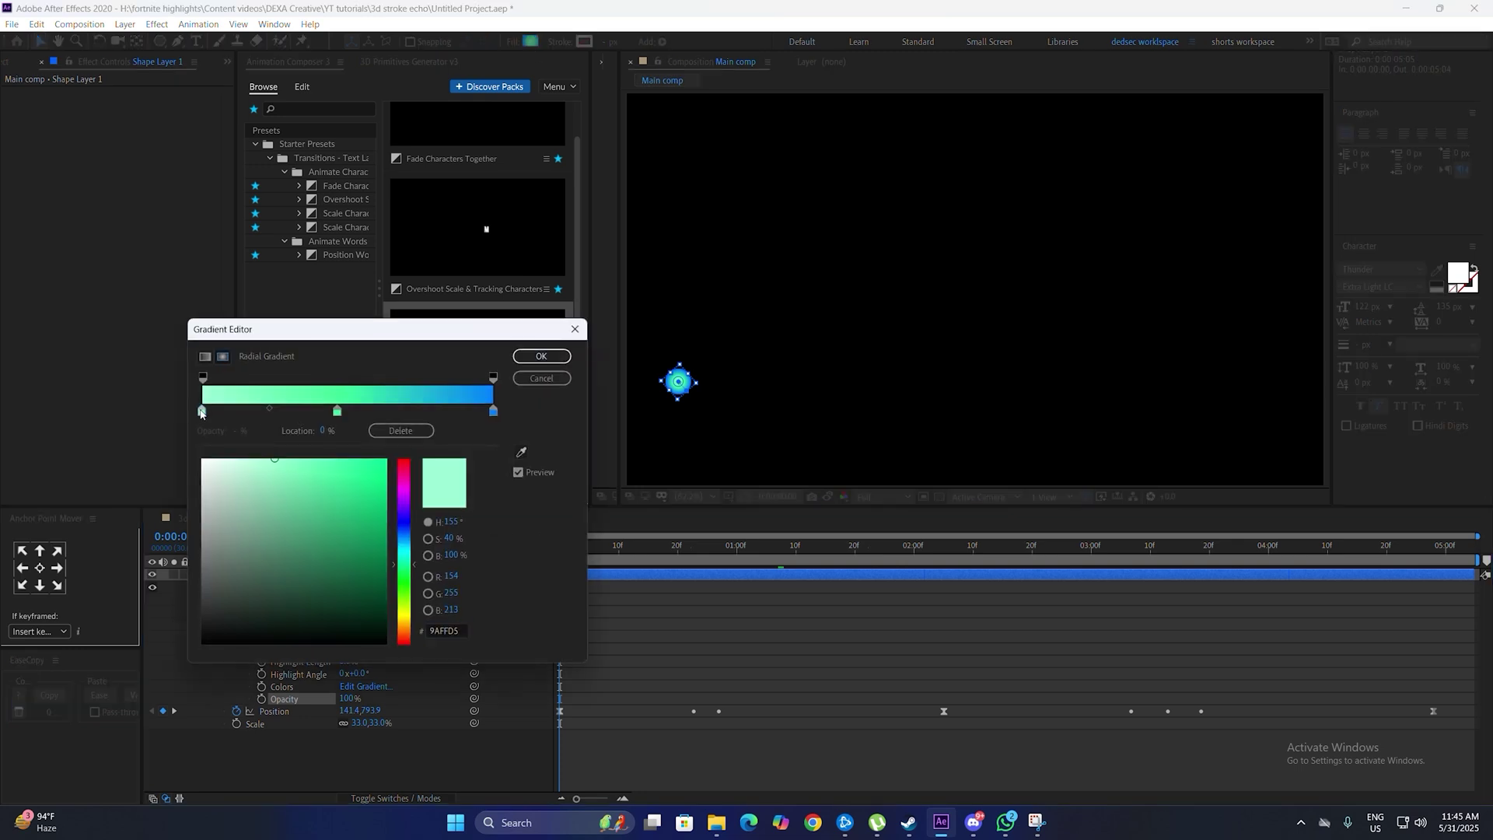
click(337, 412)
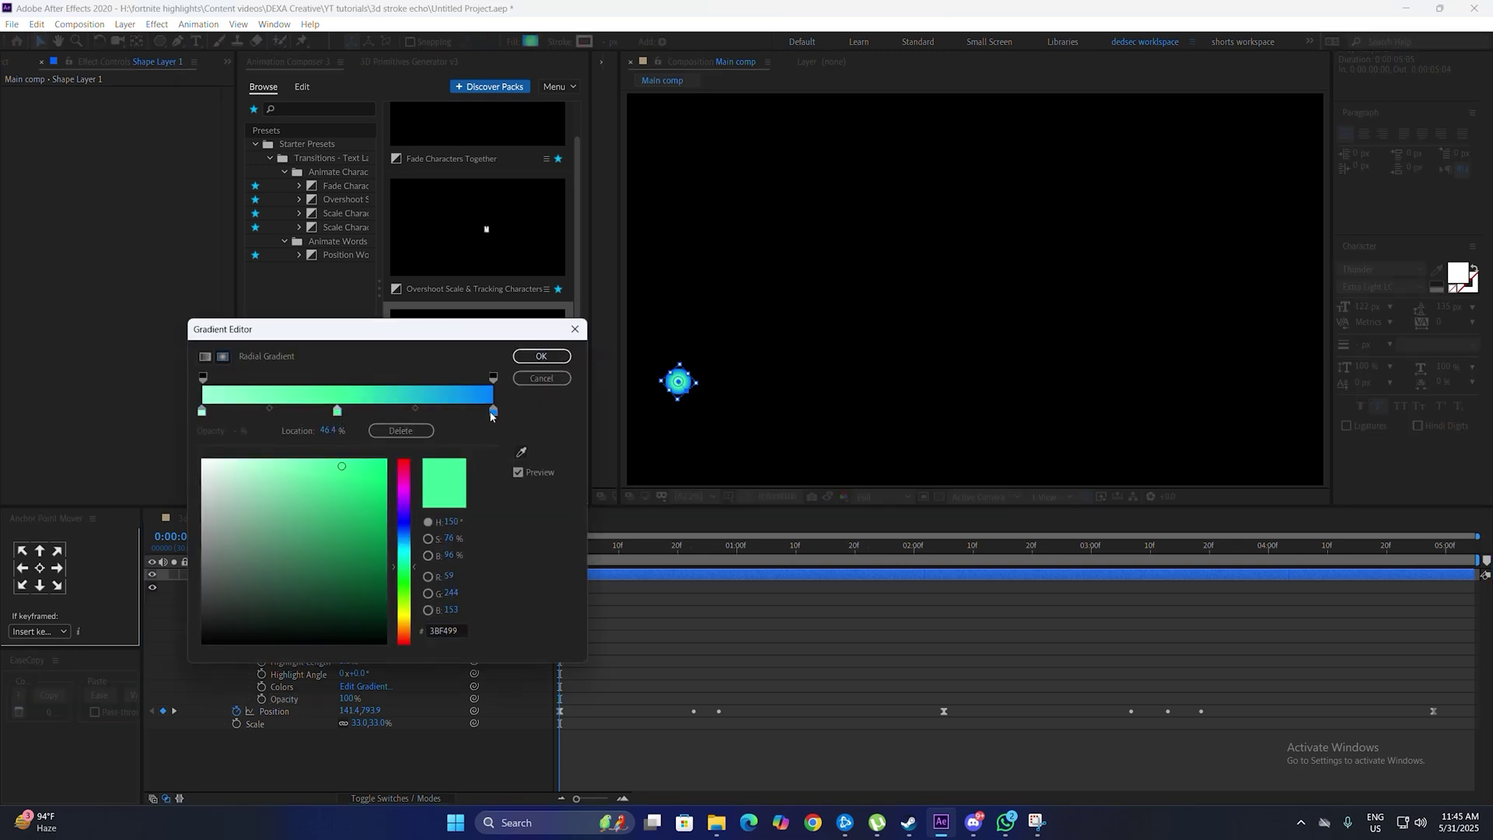
click(492, 412)
click(542, 356)
- Reposition the circle's gradient with its start point at about 4, -102 on the upper-right edge and end point at about 2, 91 on the lower-left edge
click(691, 497)
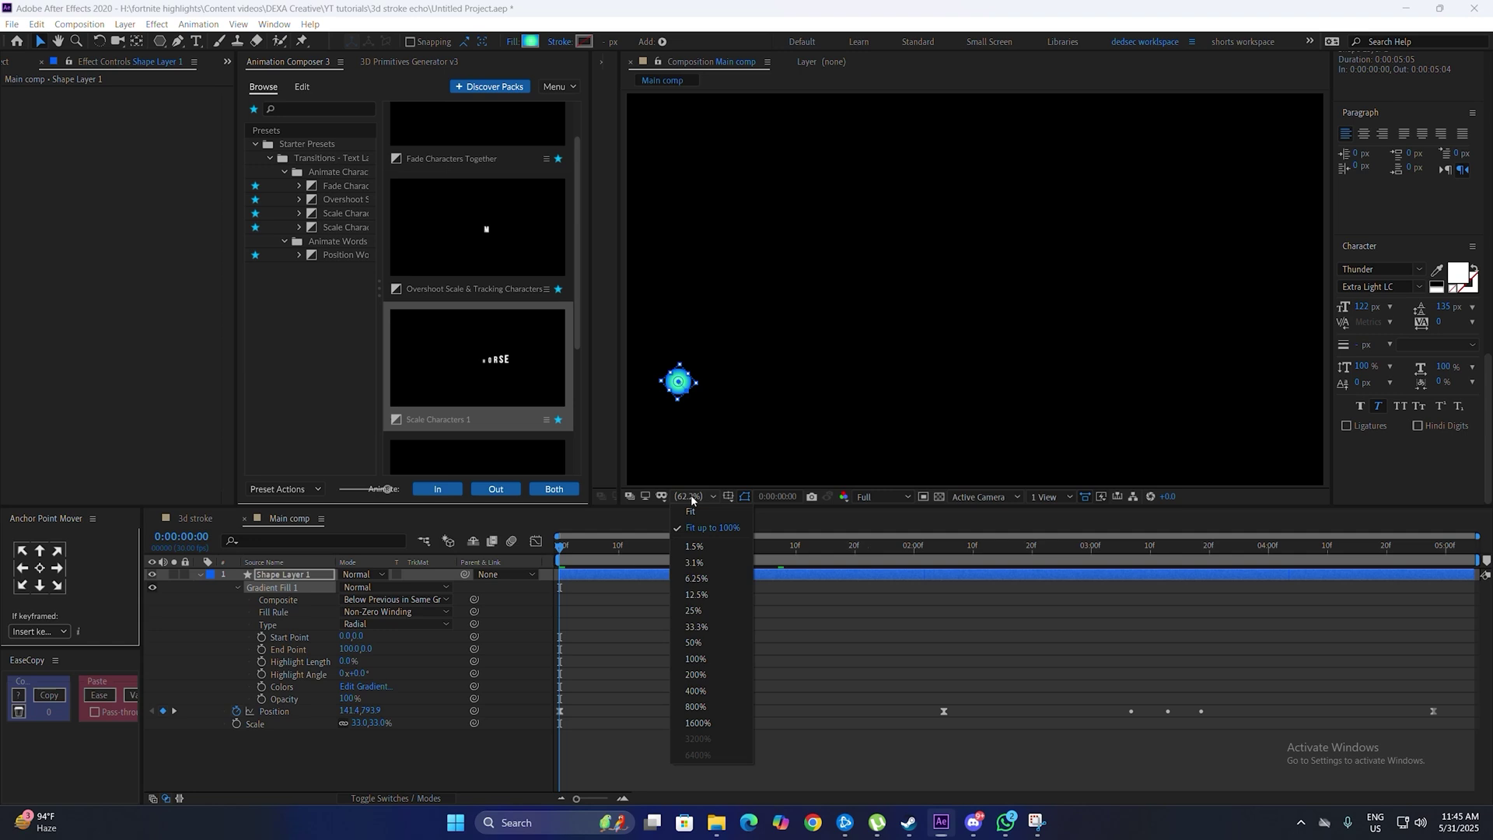
click(706, 677)
key(space)
mouse_move(816, 301)
mouse_down()
mouse_move(1474, 117)
mouse_move(984, 208)
mouse_up()
key(v)
drag(846, 327, 876, 302)
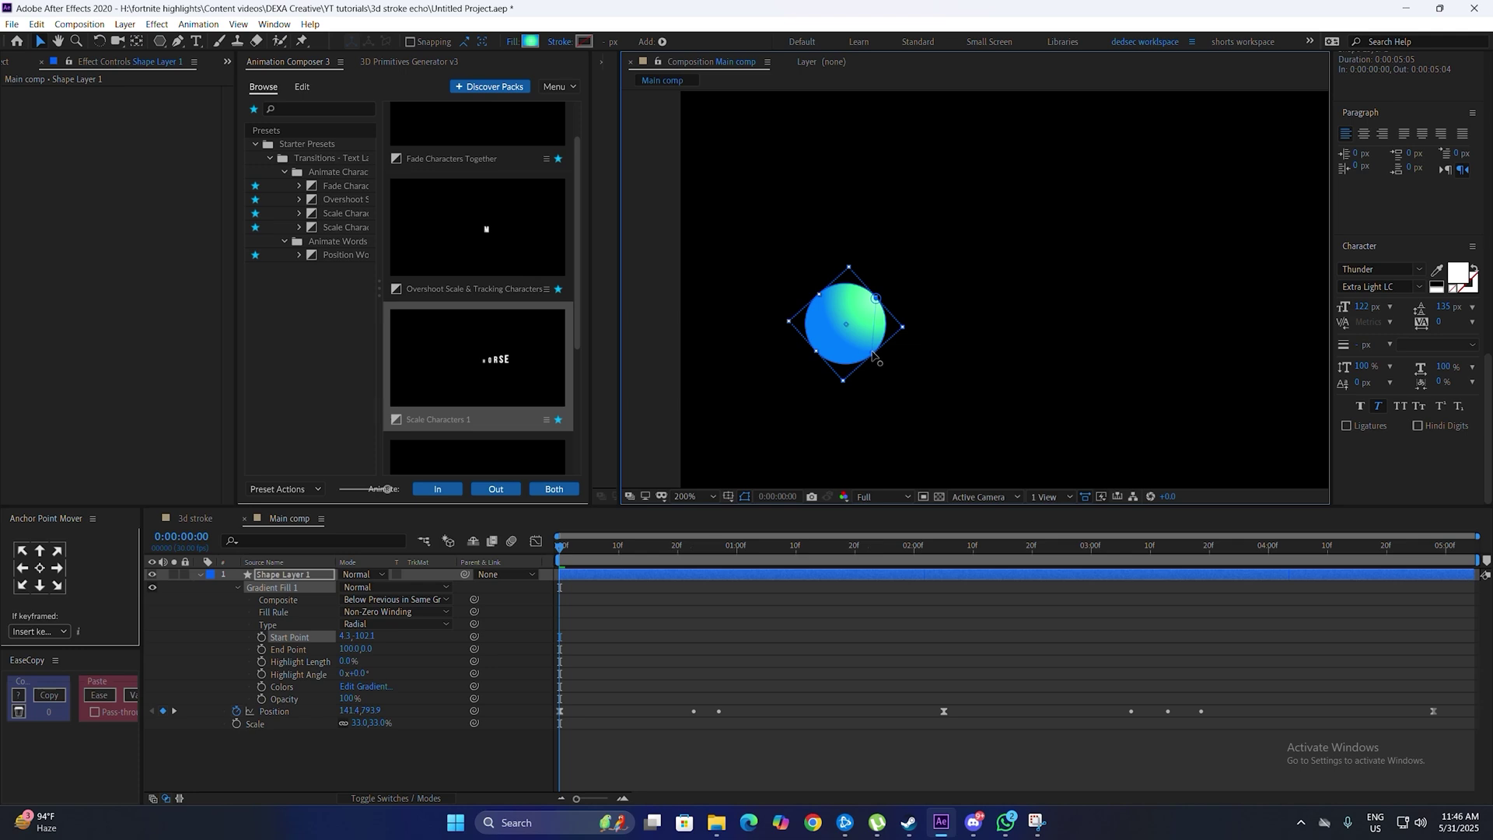
drag(820, 350, 817, 356)
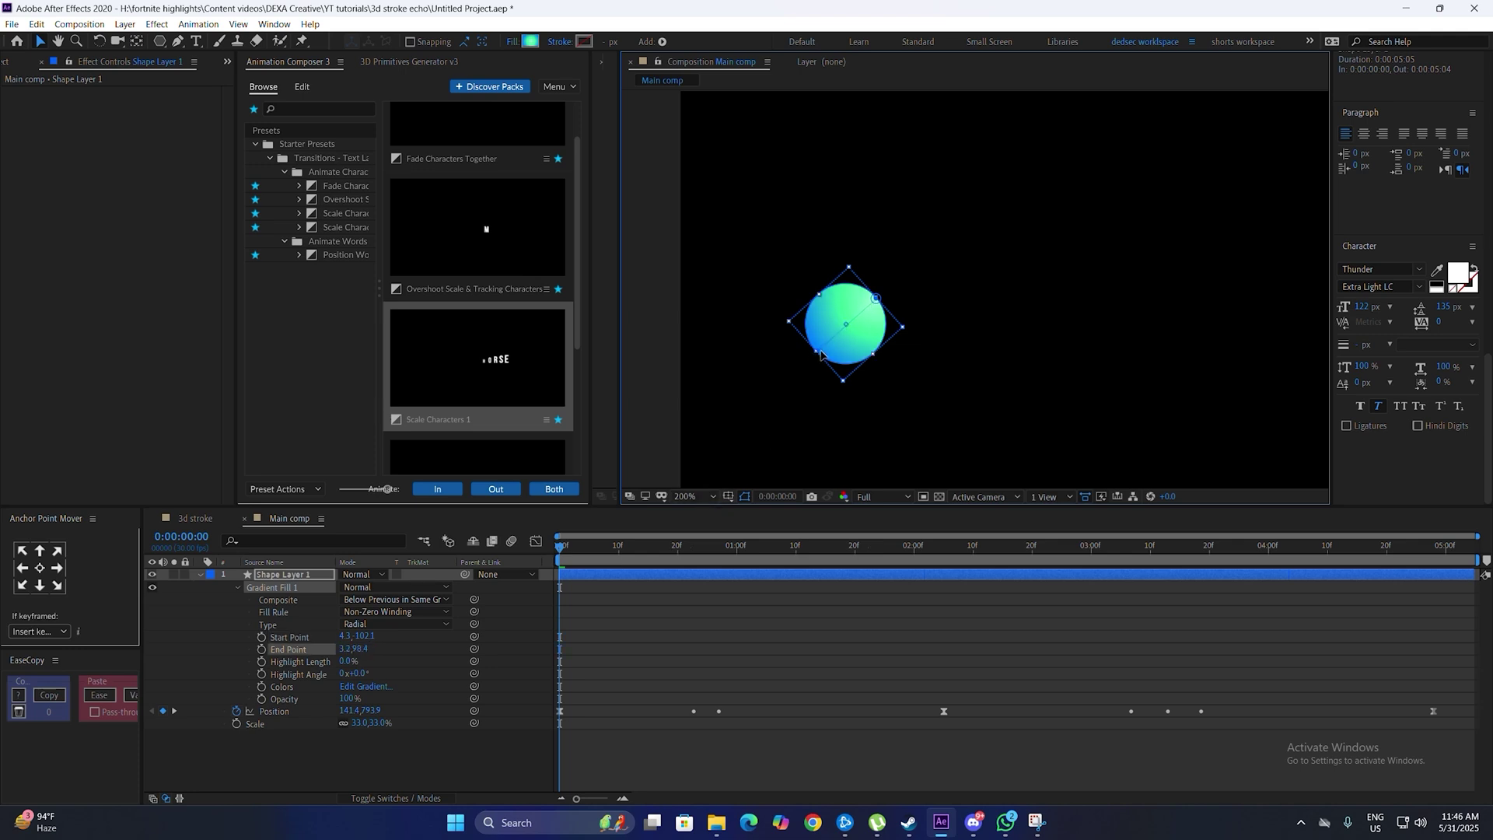
click(696, 498)
click(697, 528)
- Collapse the shape layer's properties and preview the gradient circle's motion up to 0:00:02:00
click(792, 658)
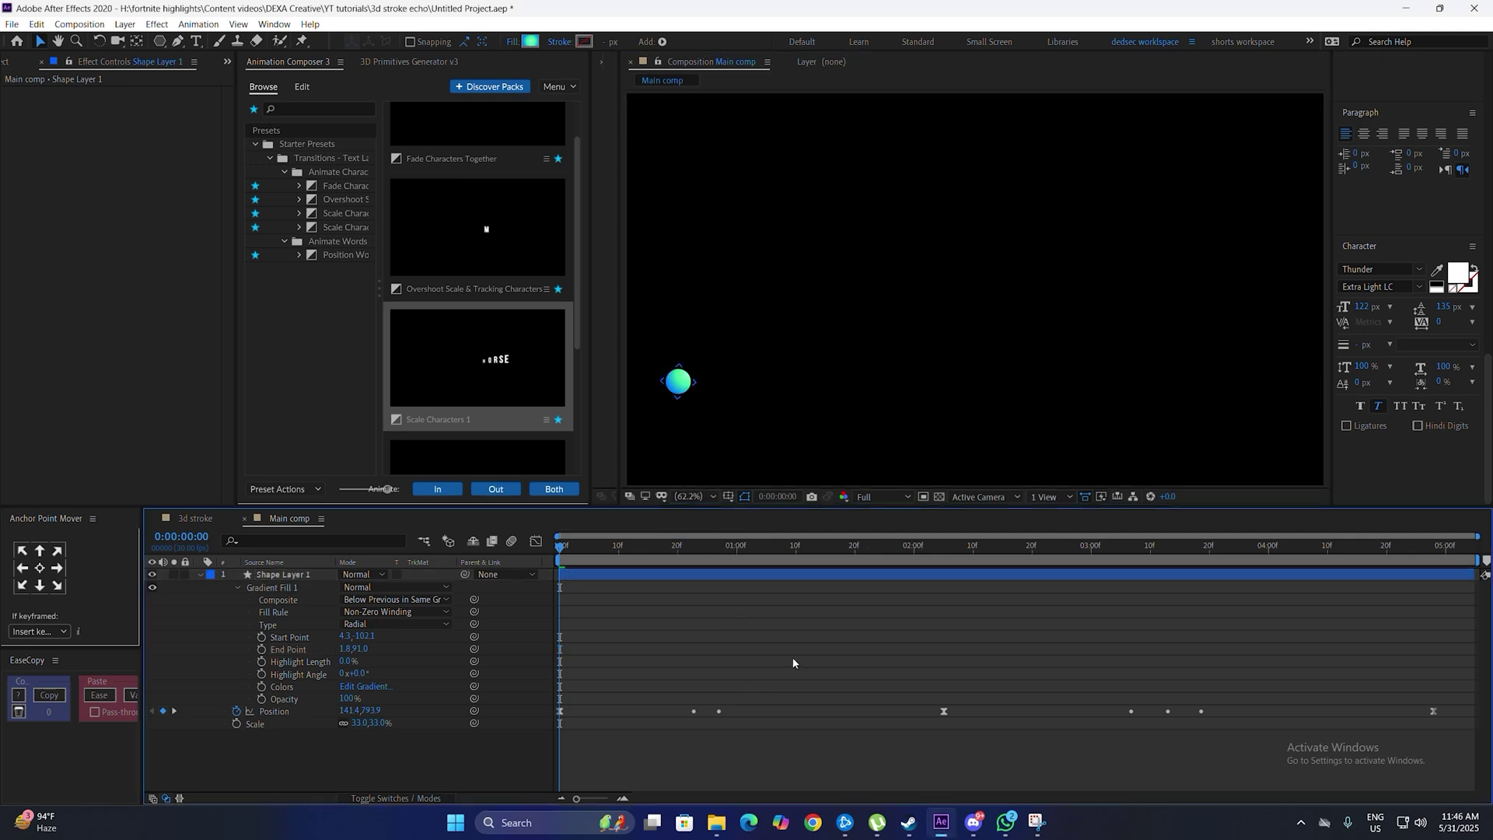
click(762, 574)
click(200, 576)
click(680, 610)
click(577, 576)
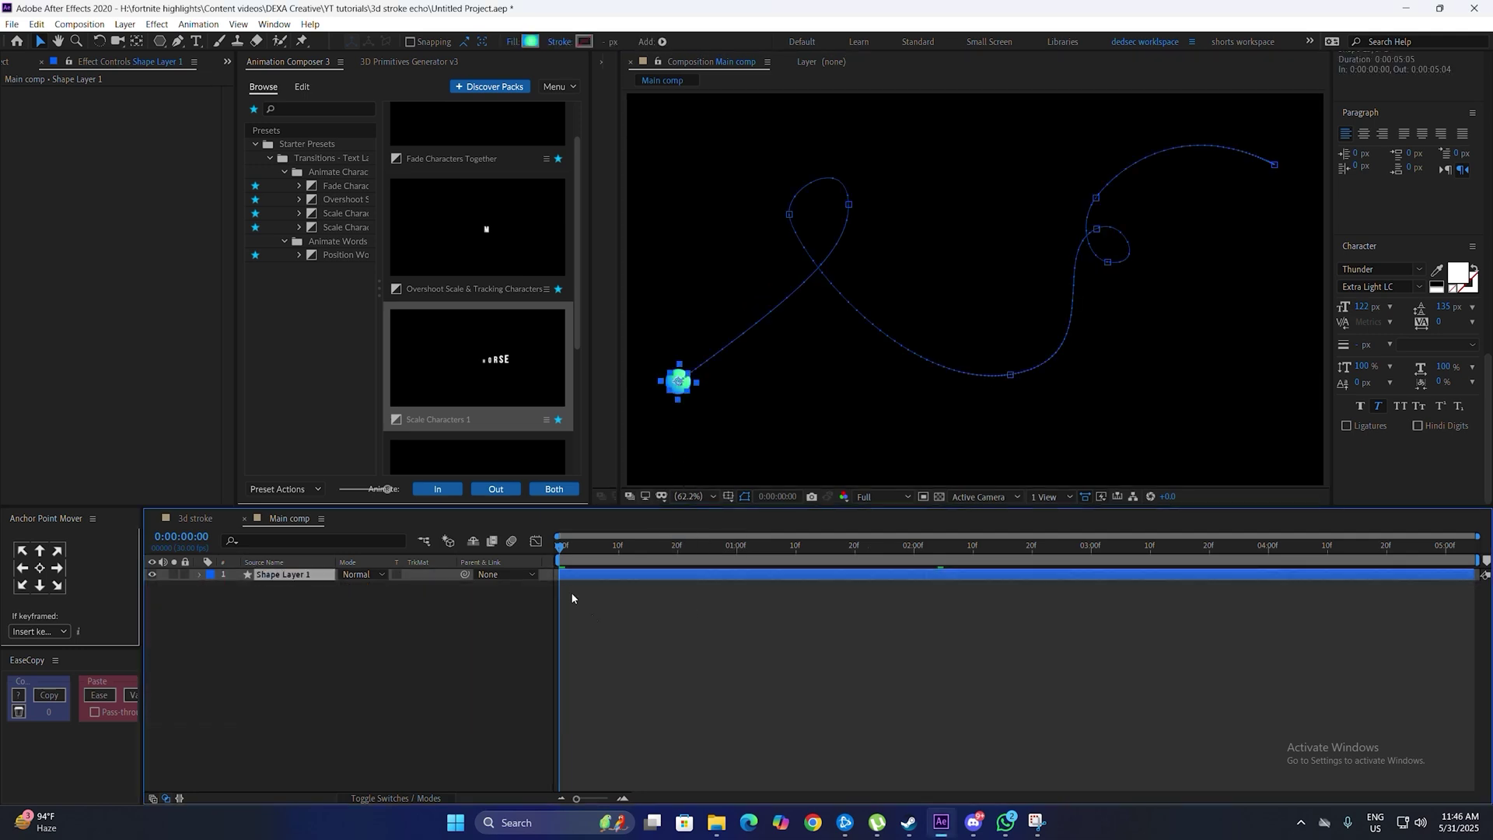
key(space)
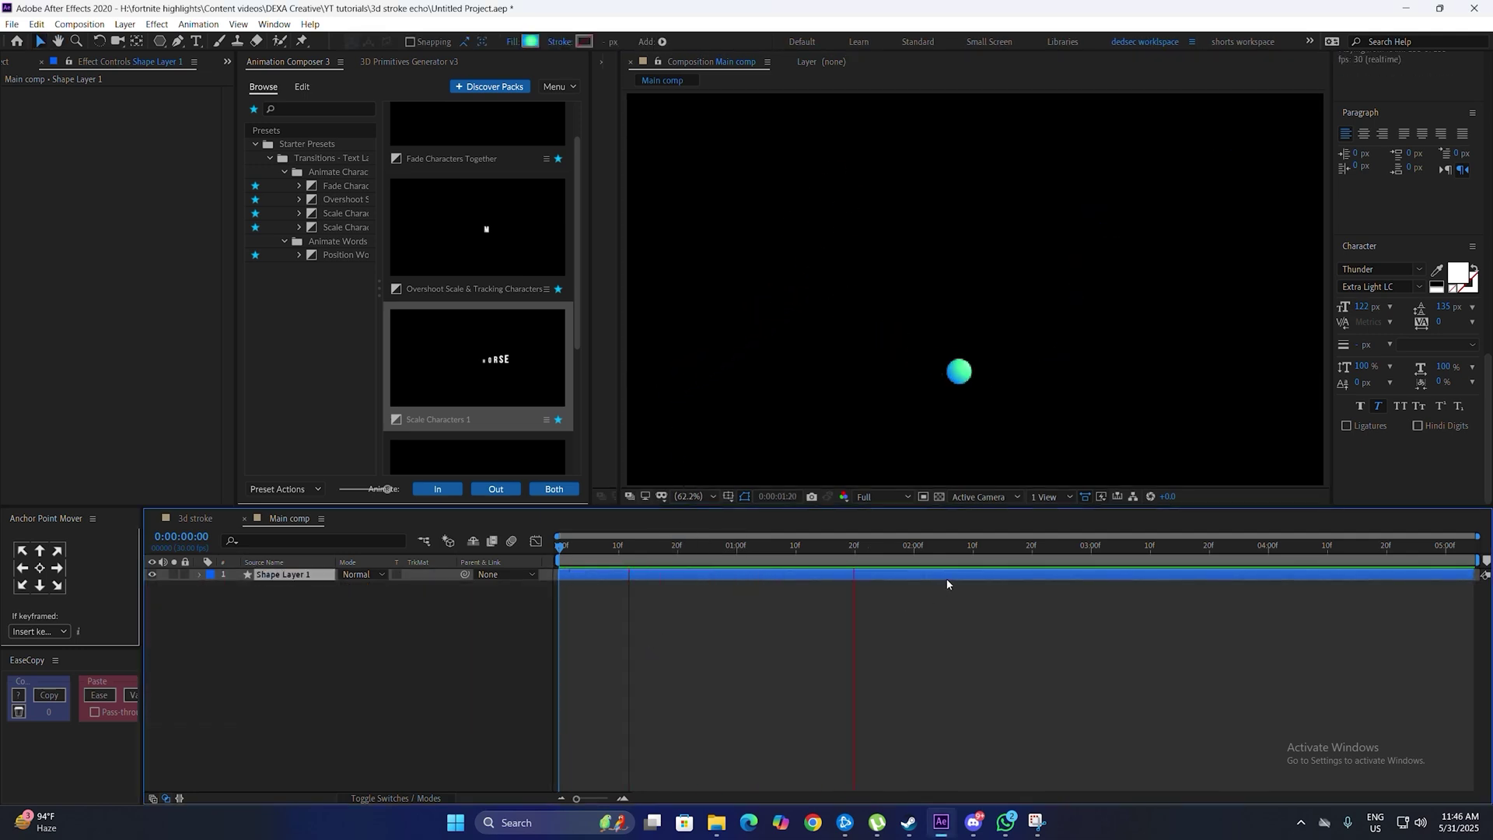
key(space)
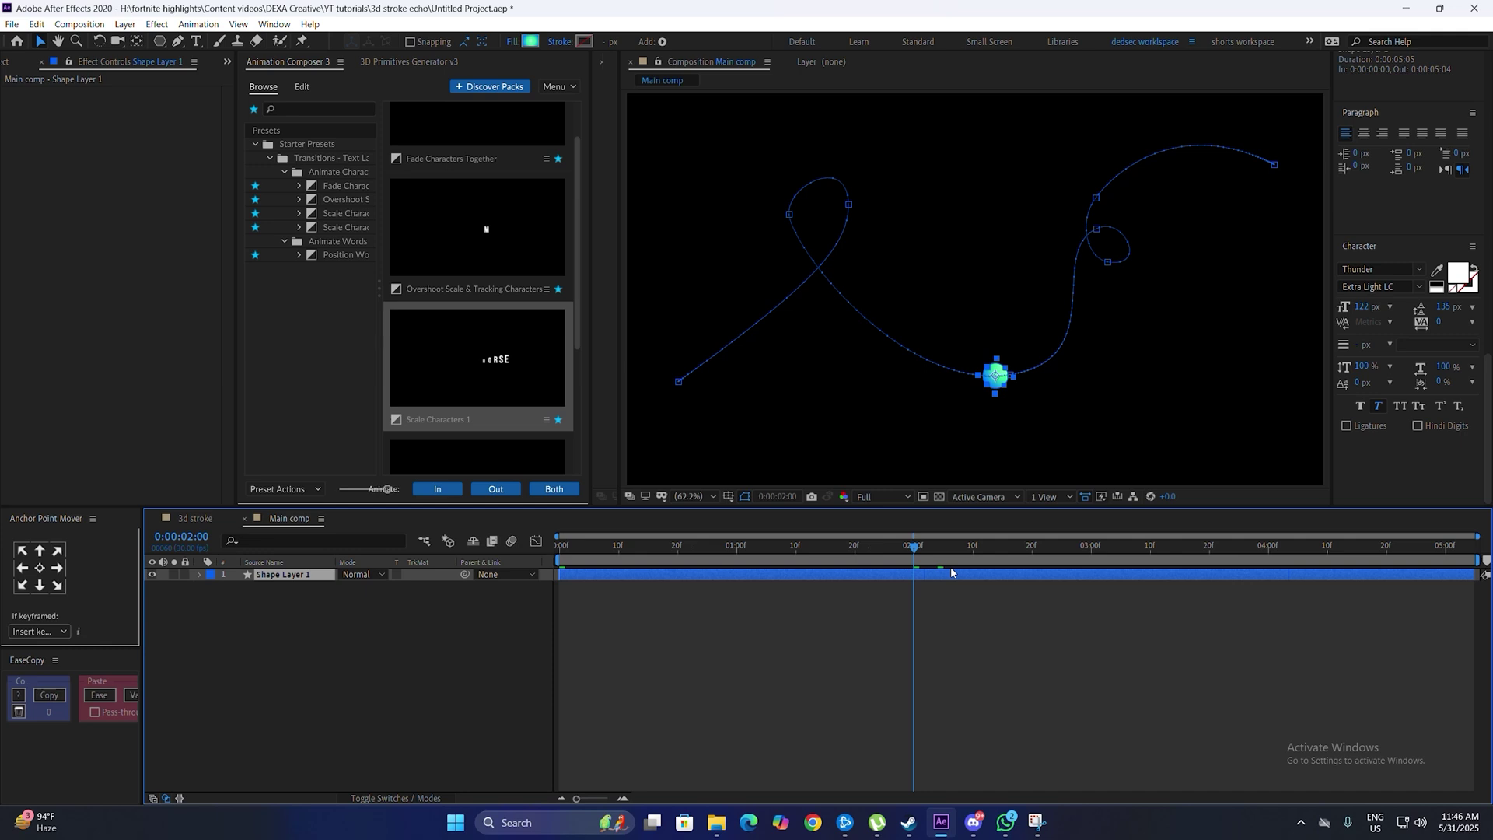
- Apply the Echo effect to the circle's shape layer
key(ctrl+space)
text(ec)
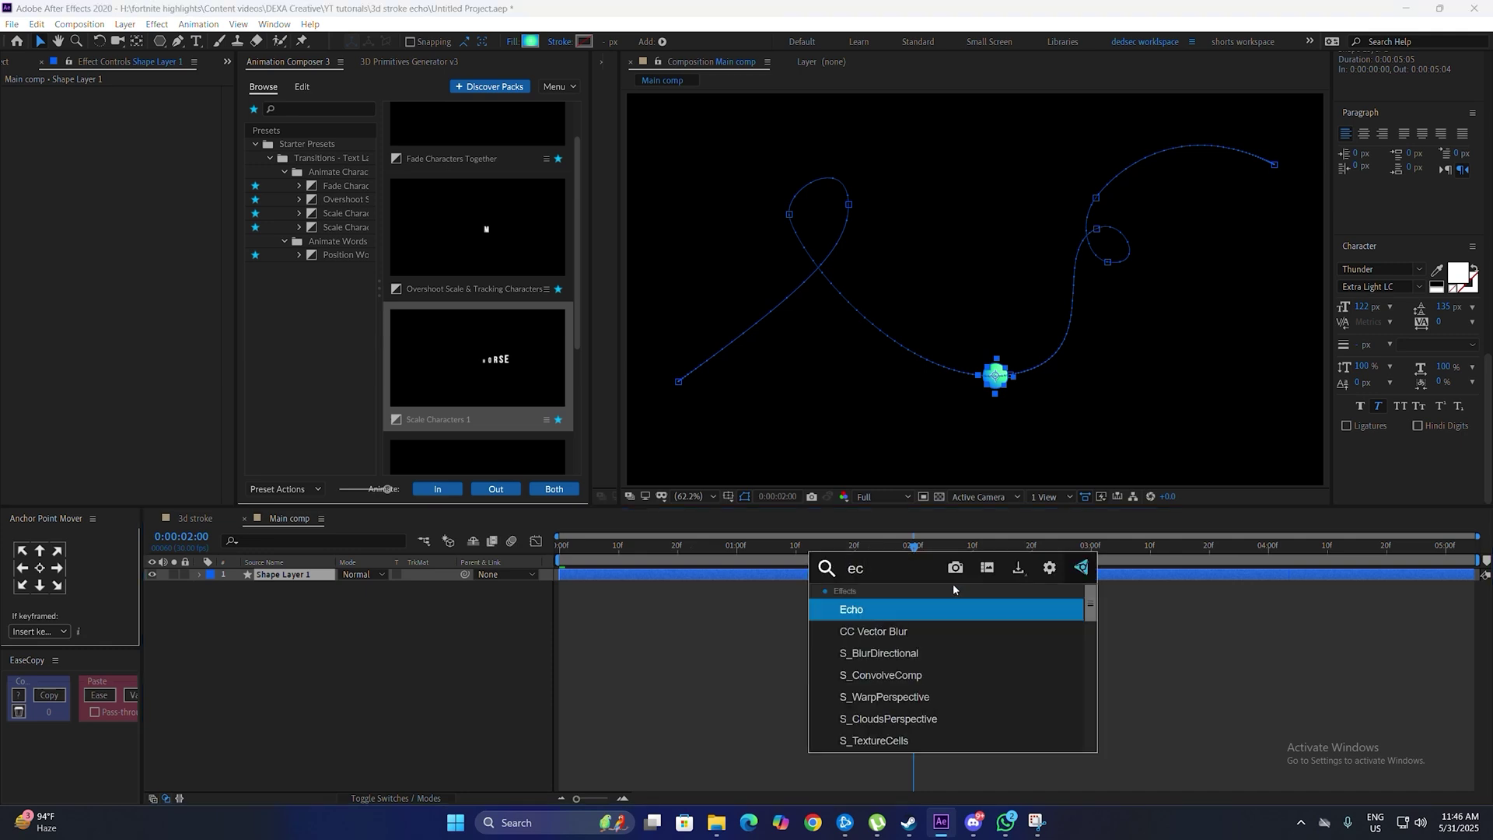
text(ho)
click(905, 605)
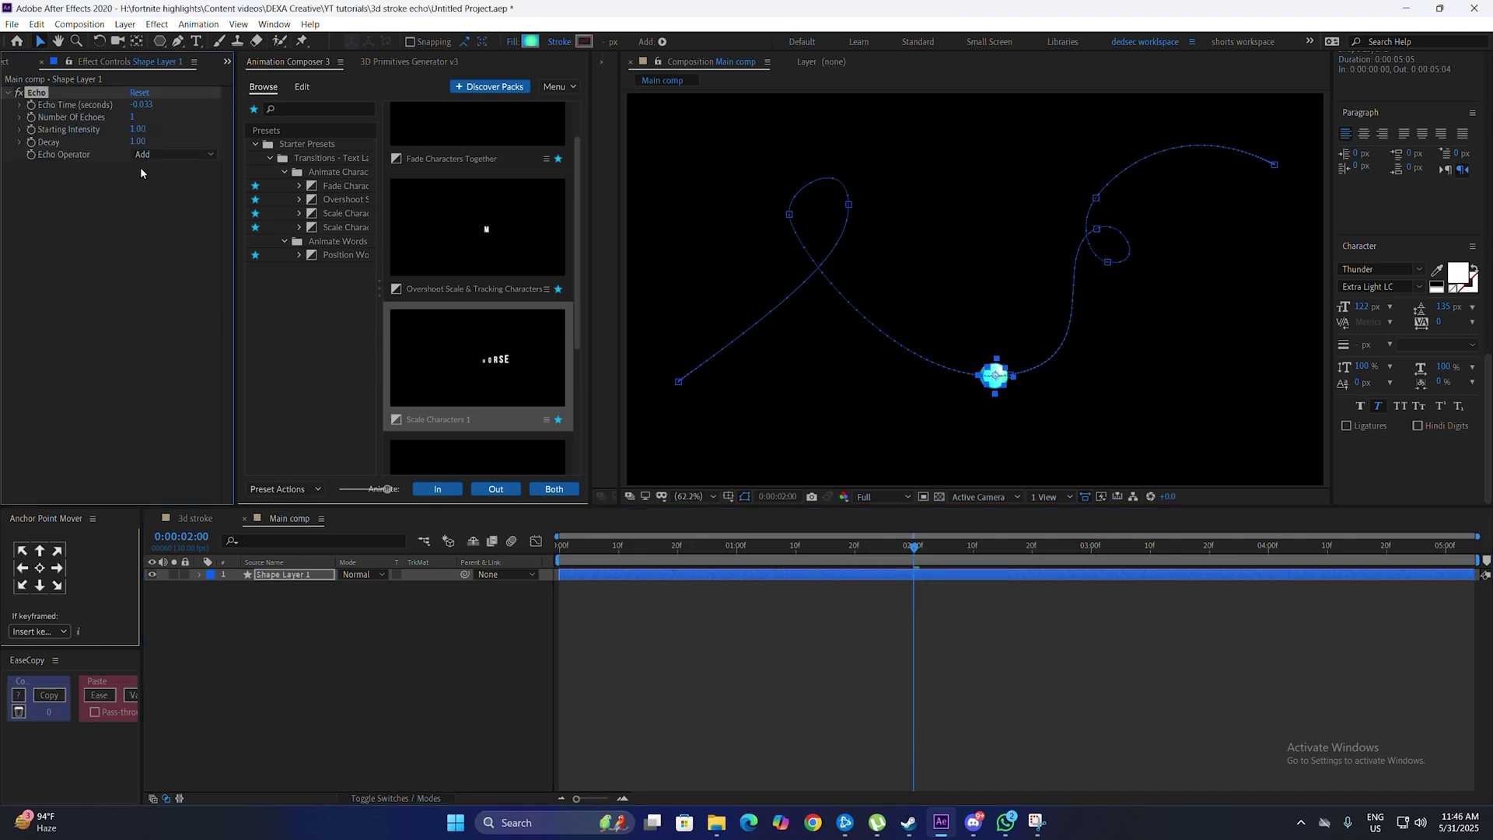
- Try 5 echoes on the circle and preview the resulting trail
drag(133, 118, 136, 117)
click(899, 626)
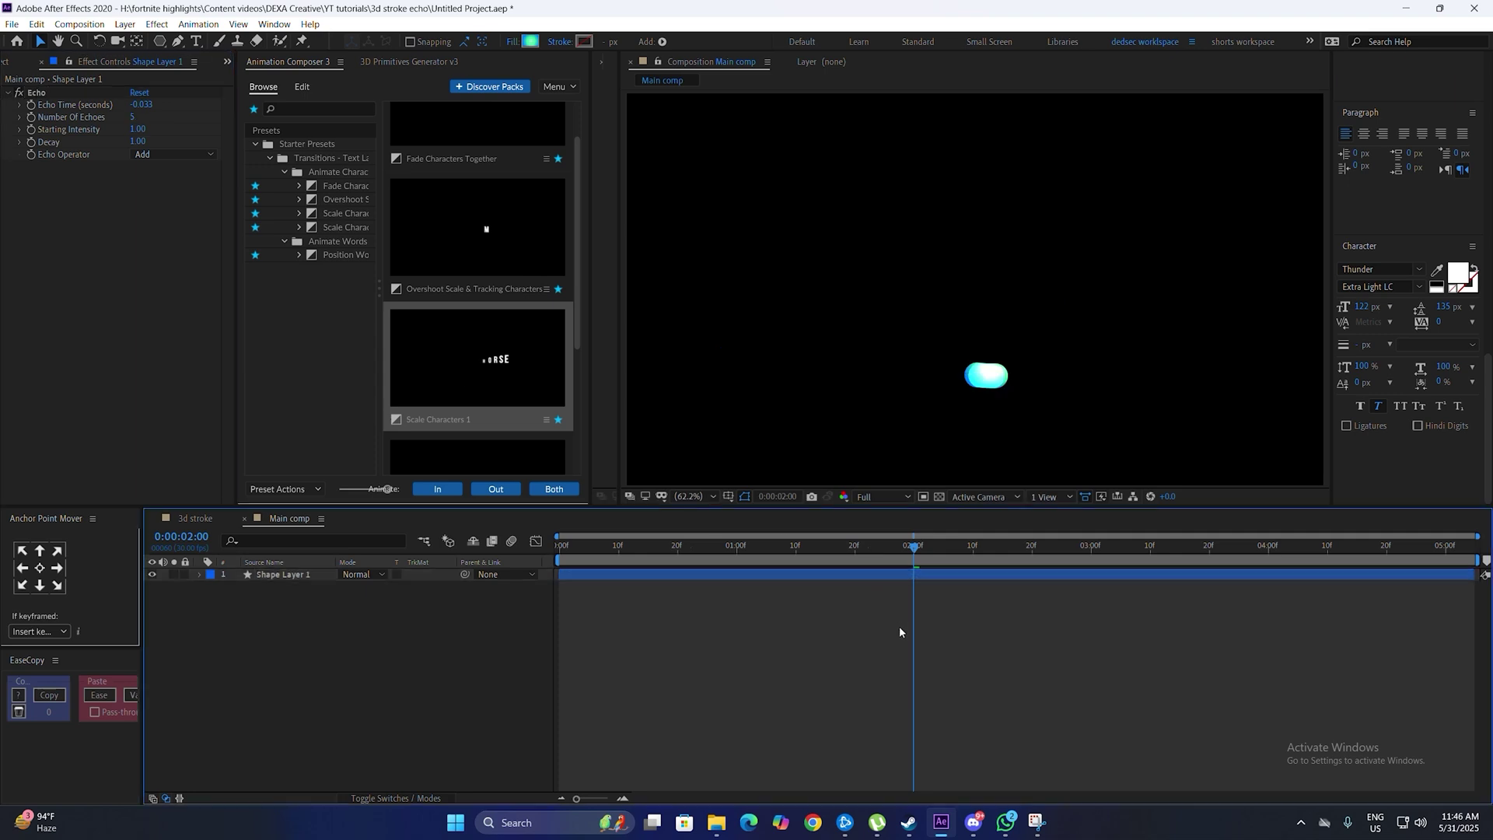
key(space)
key(space)
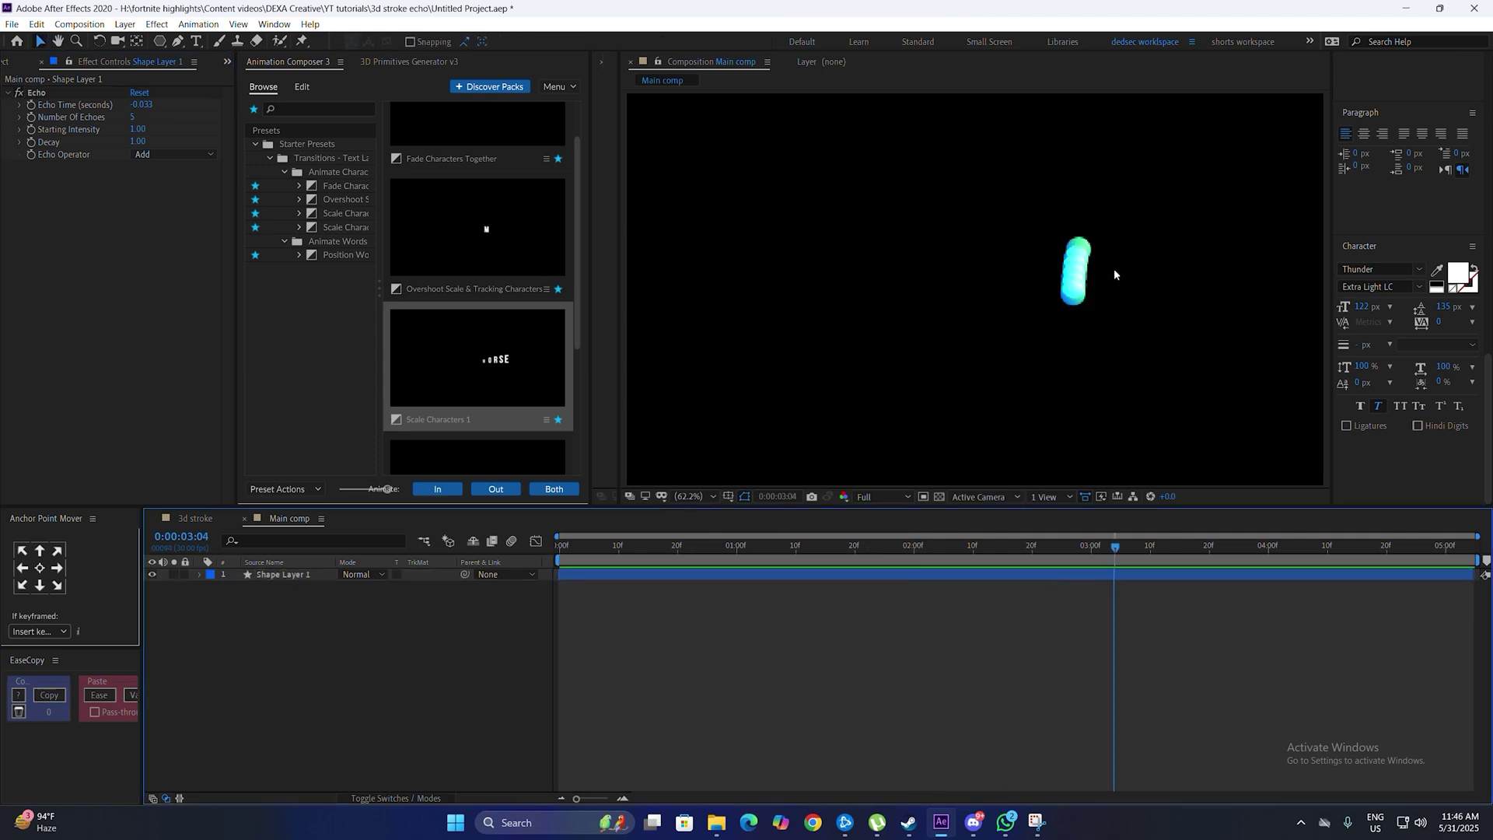
- Return to 0:00:02:00 and set the Echo effect's number of echoes to 1520
click(916, 556)
click(916, 575)
click(134, 118)
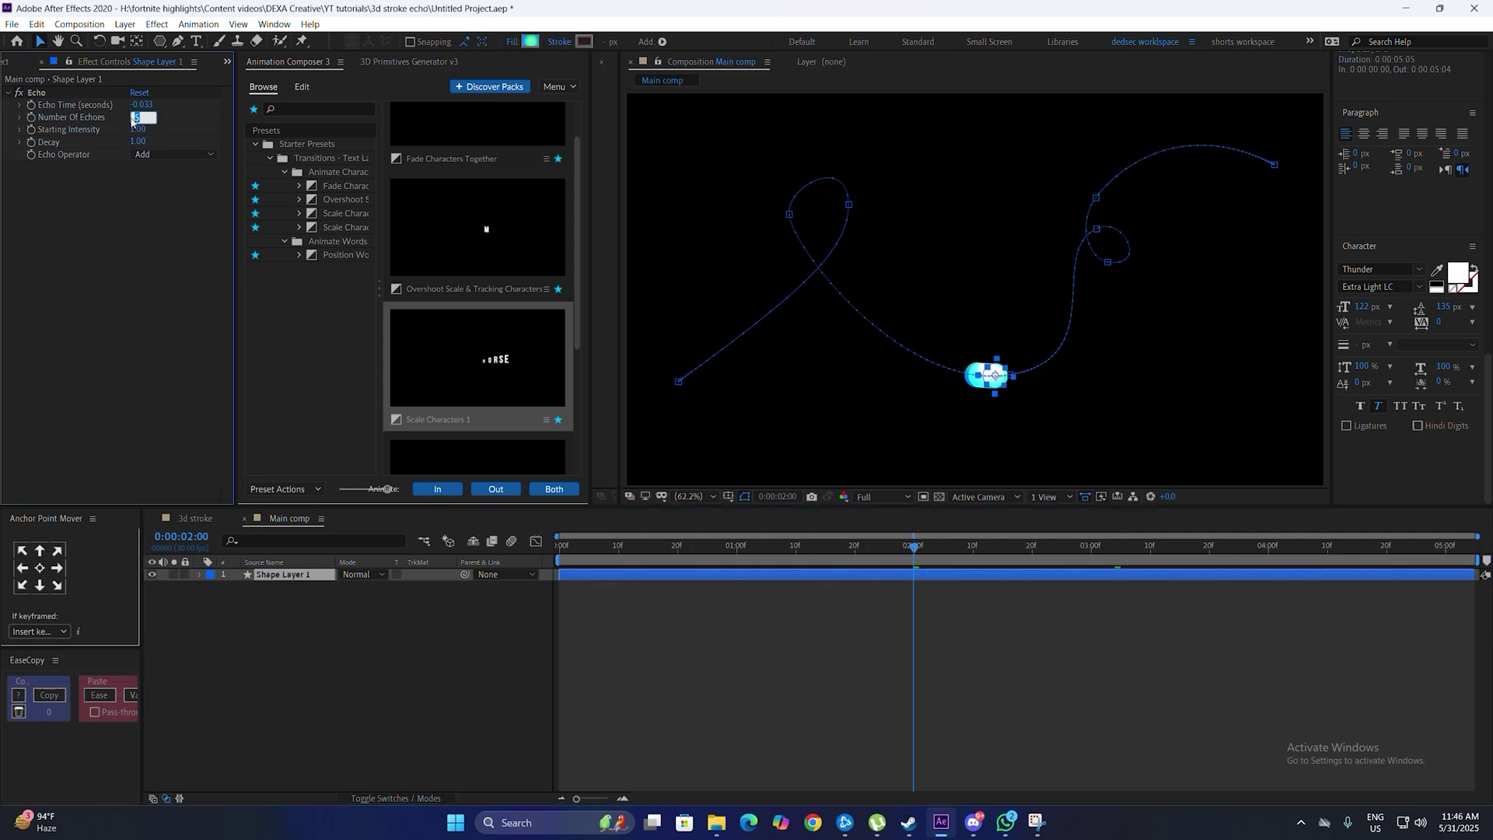
text(1520)
key(Return)
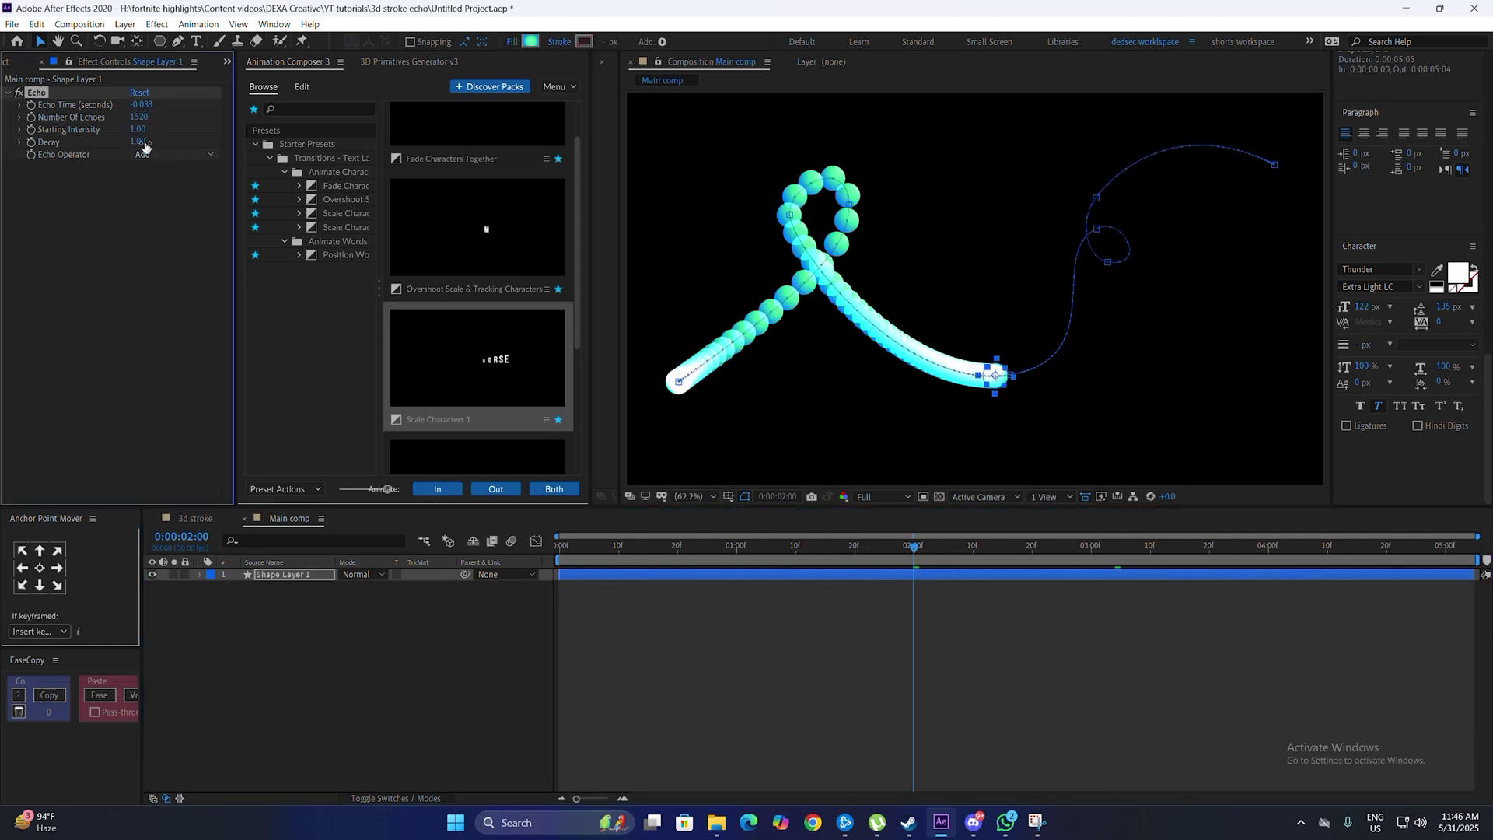
- Set the Echo effect's echo time to -0.002 seconds
click(135, 102)
text(-0.022)
key(Return)
click(145, 106)
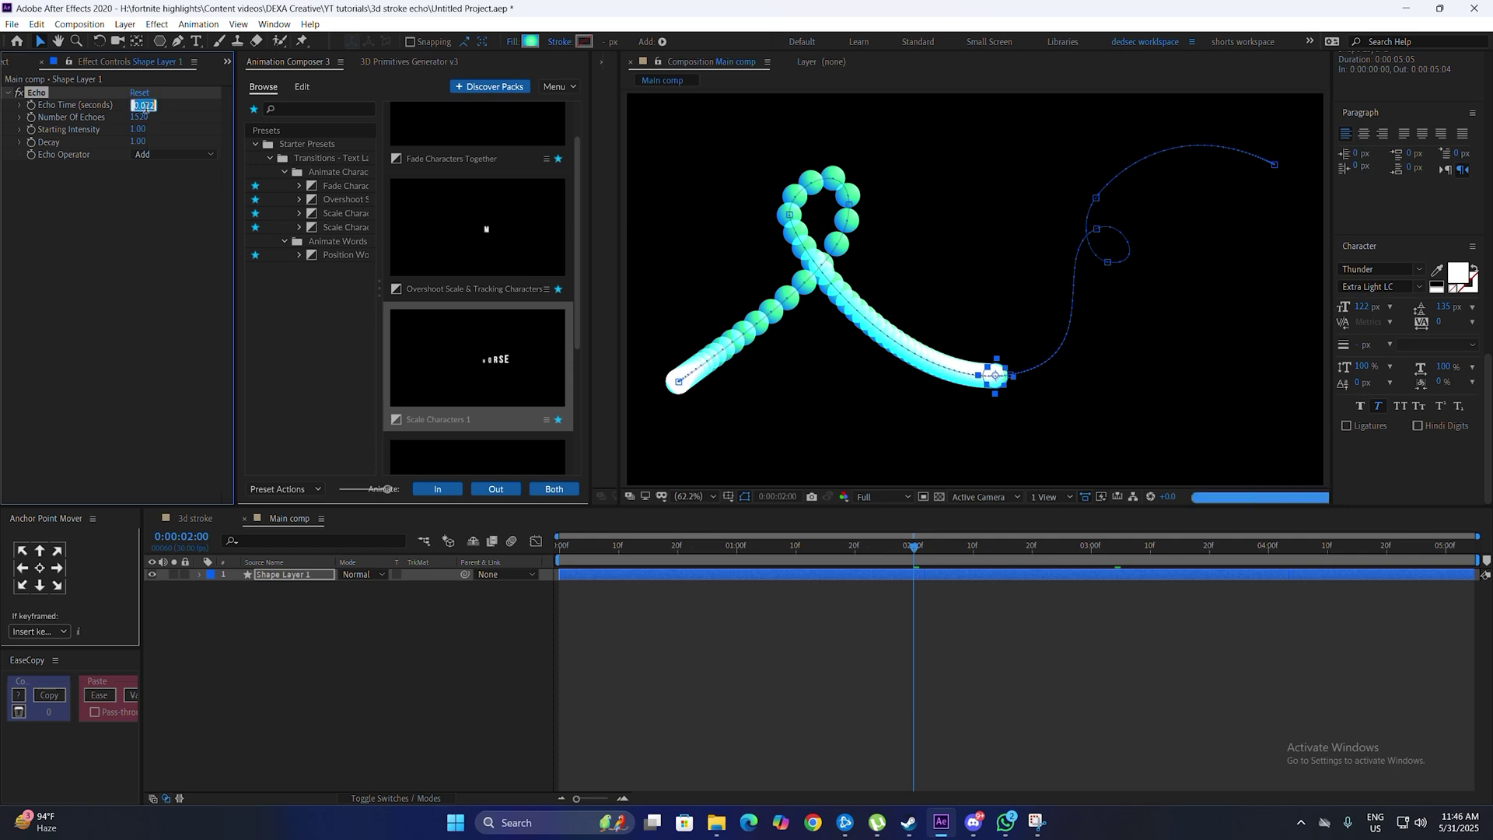
text(-0.002)
key(Return)
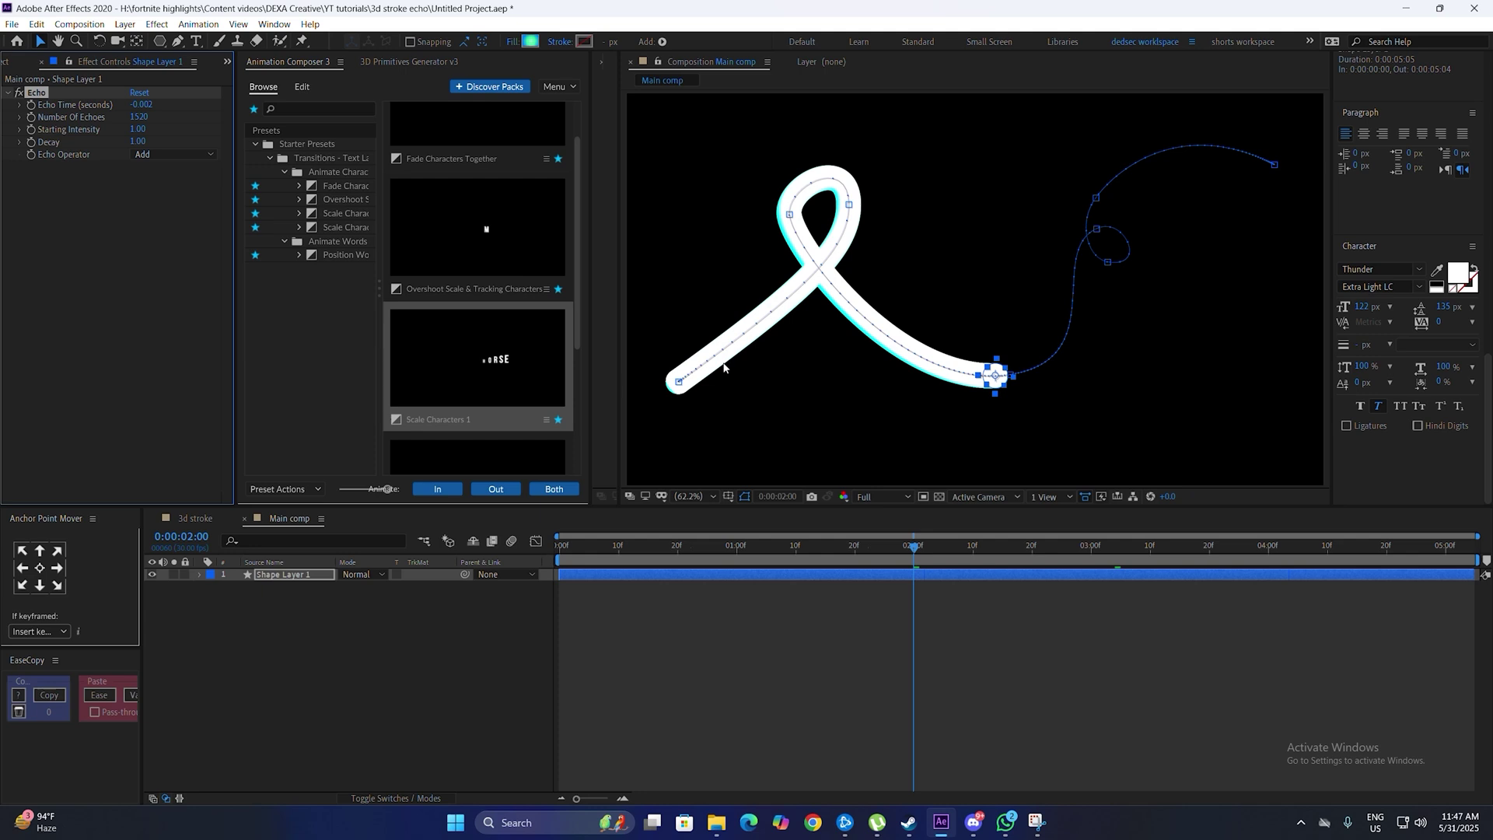
click(757, 627)
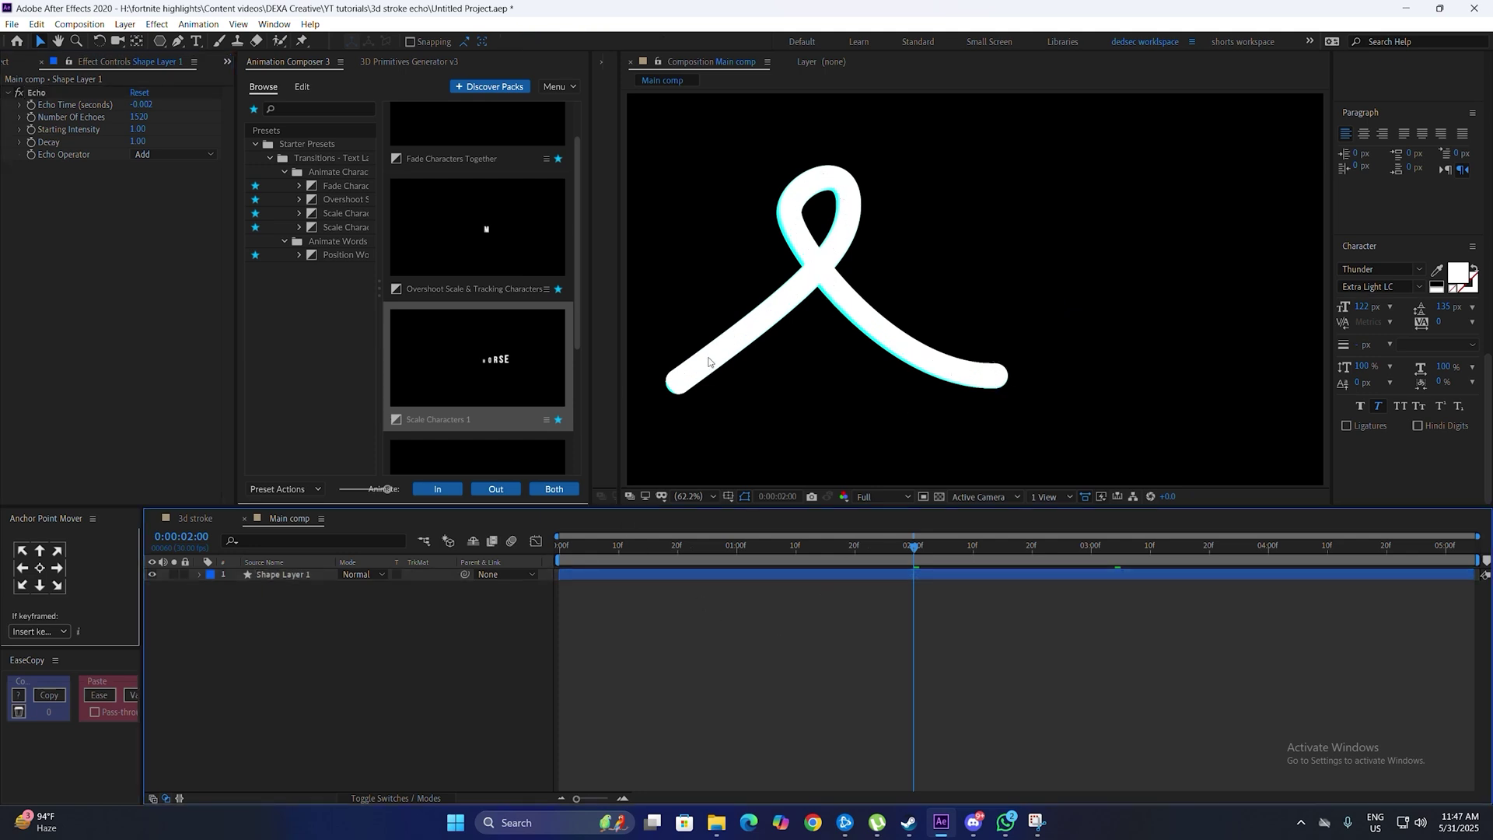
- Set the shape layer's echo operator to Composite In Front
click(795, 576)
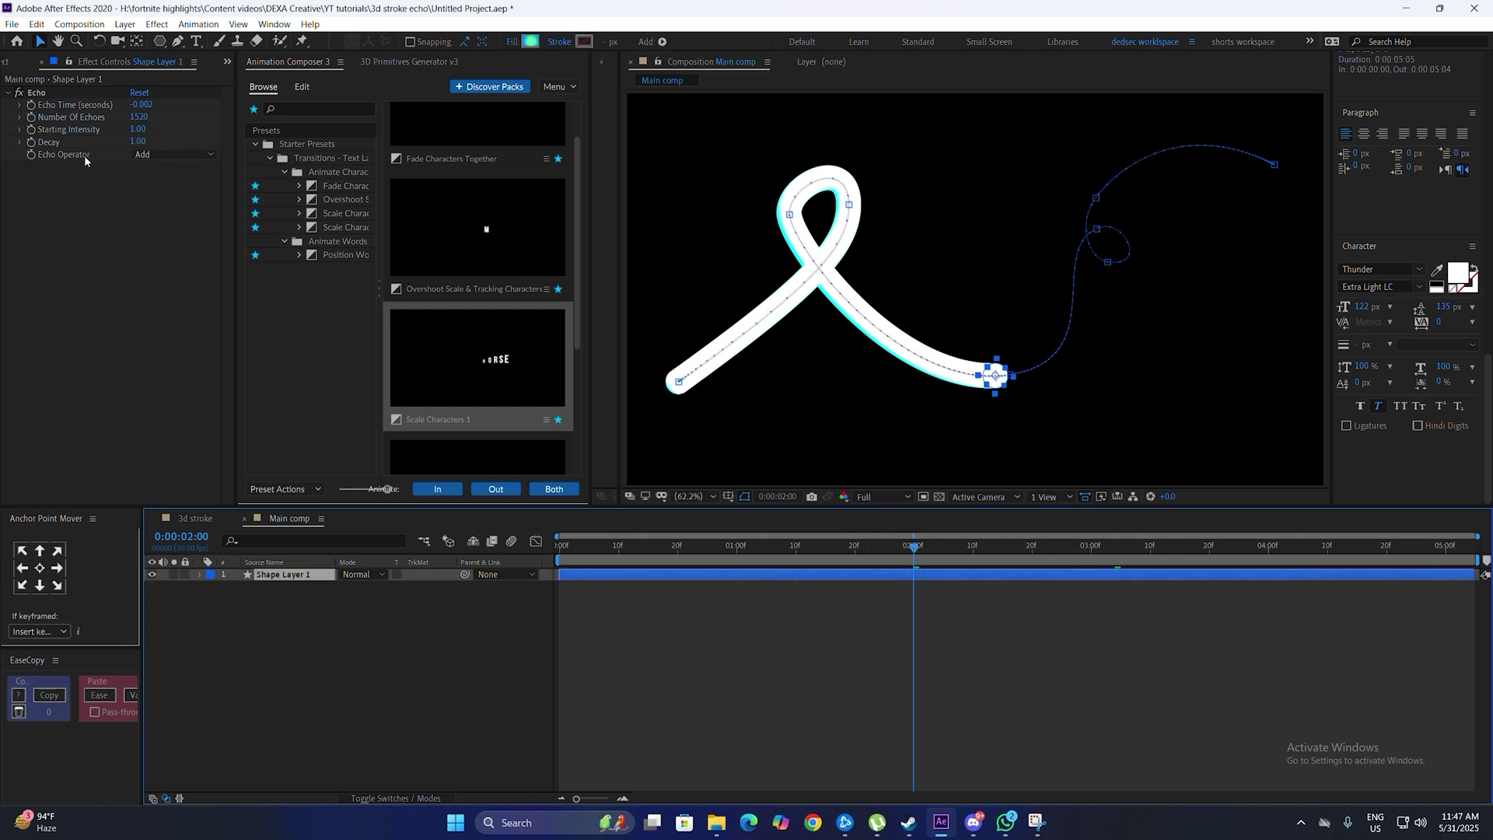
click(147, 156)
click(192, 245)
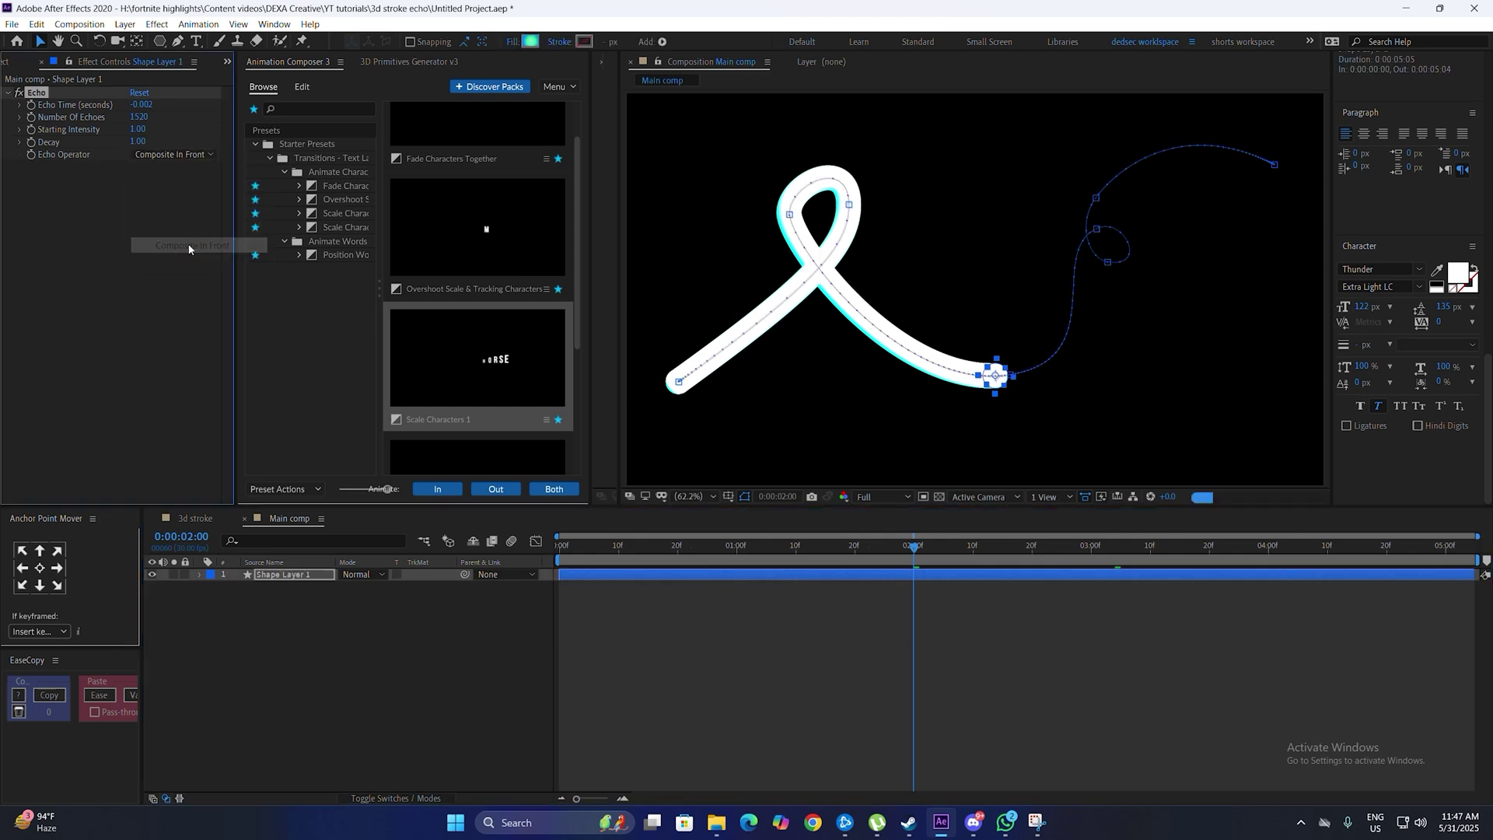
click(692, 614)
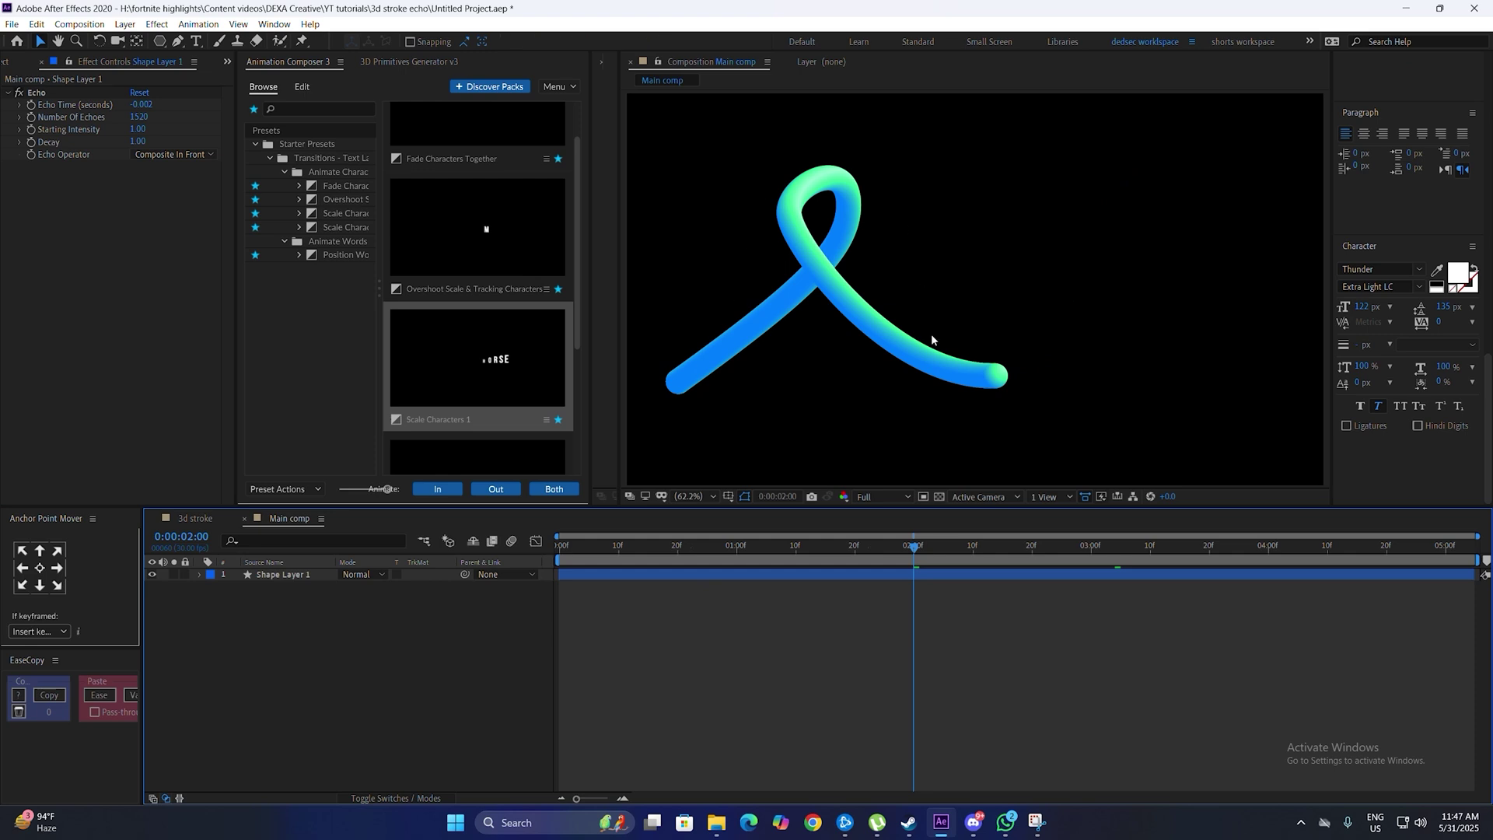
- Preview the echoed stroke from the beginning and return to 0:00:00:00
click(566, 549)
key(space)
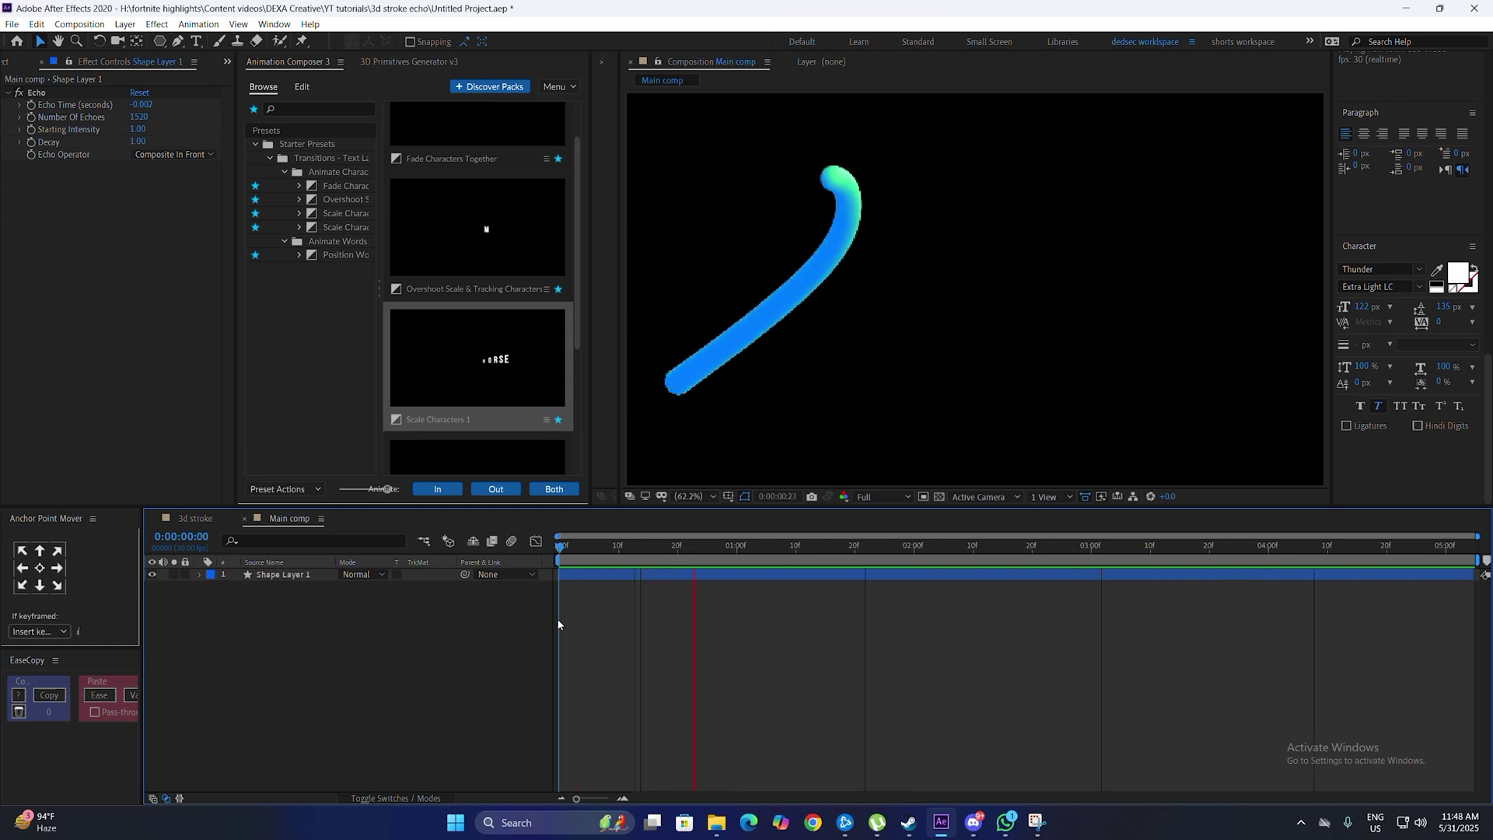
click(561, 549)
- Display the shape layer's position keyframes and add a scale keyframe at 0:00:00:00
click(582, 576)
key(p)
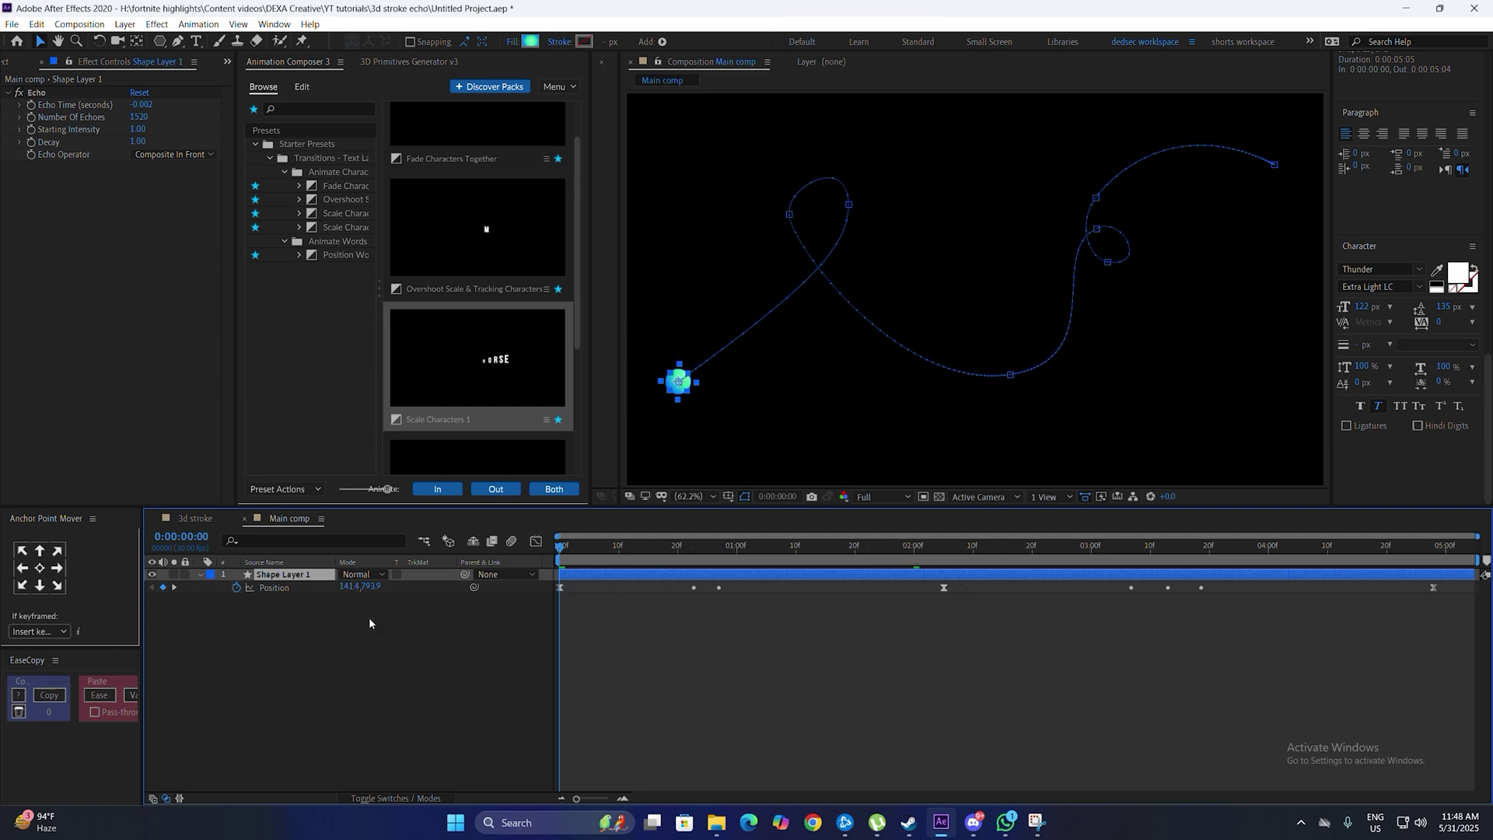
key(alt+shift+s)
click(682, 681)
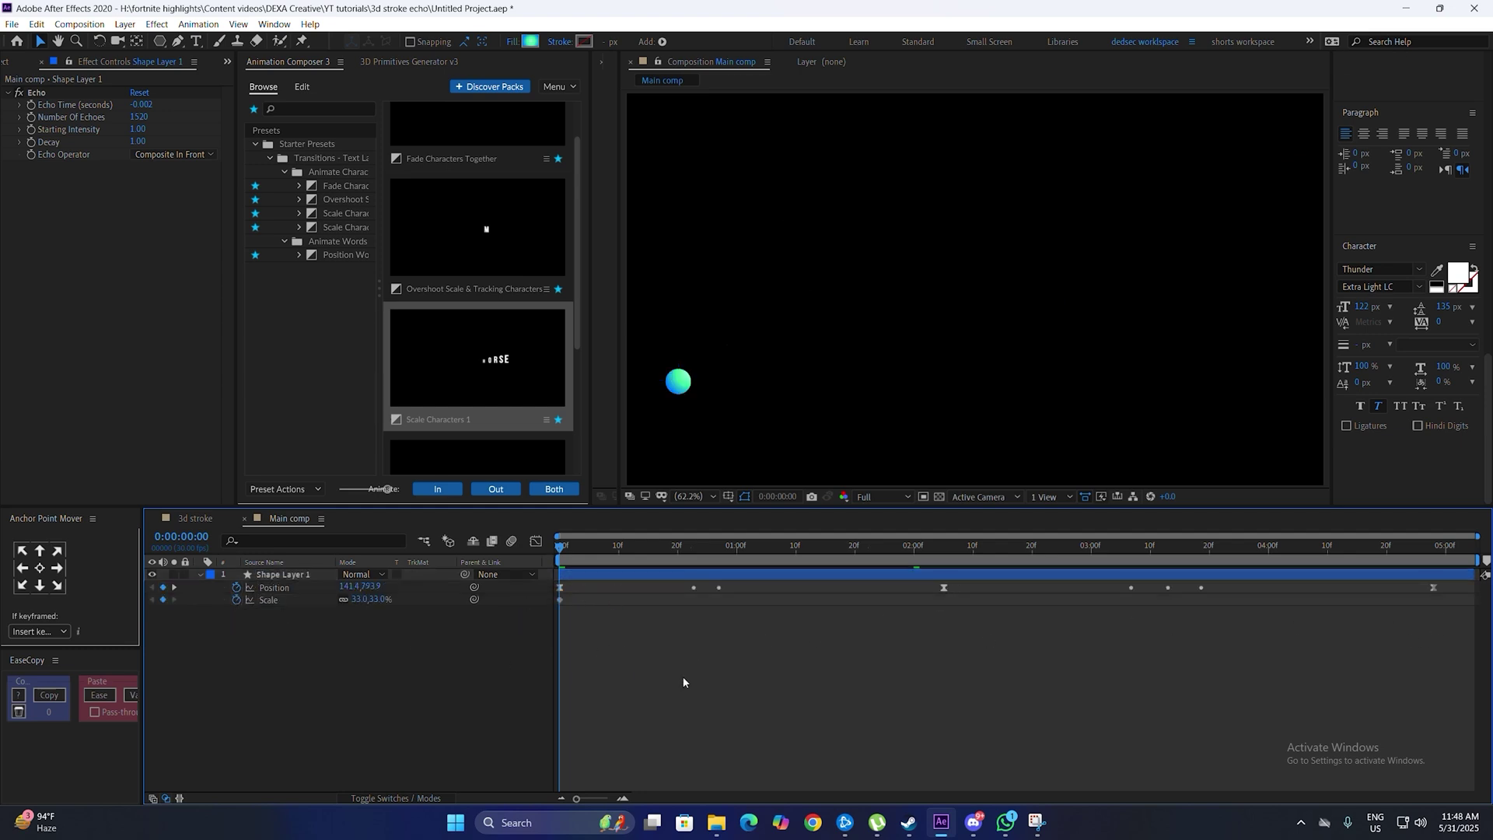
- Add a scale keyframe of 105% at the middle position keyframe, 0:00:02:05
click(944, 548)
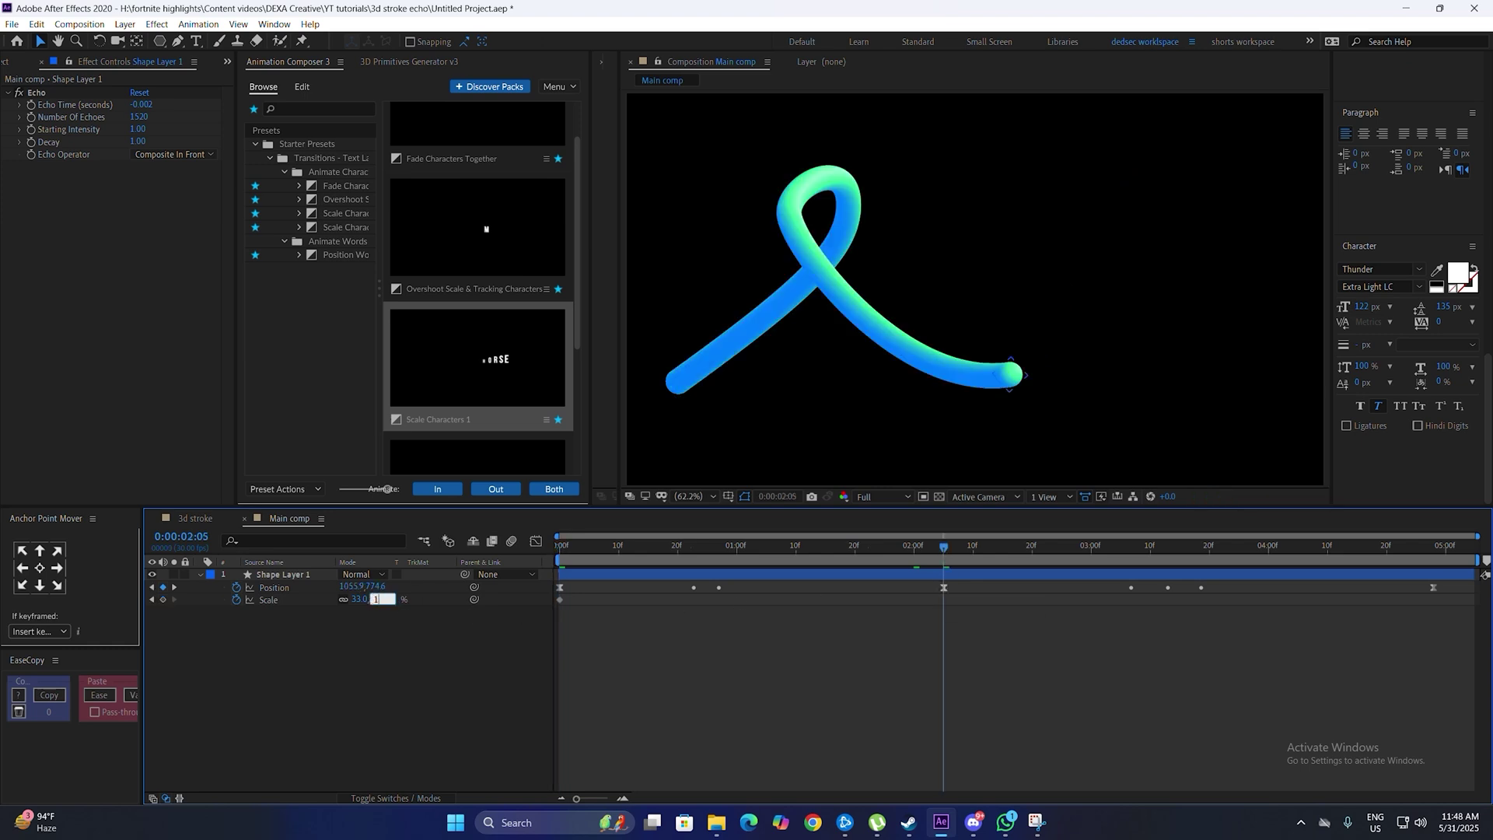
text(105)
key(Return)
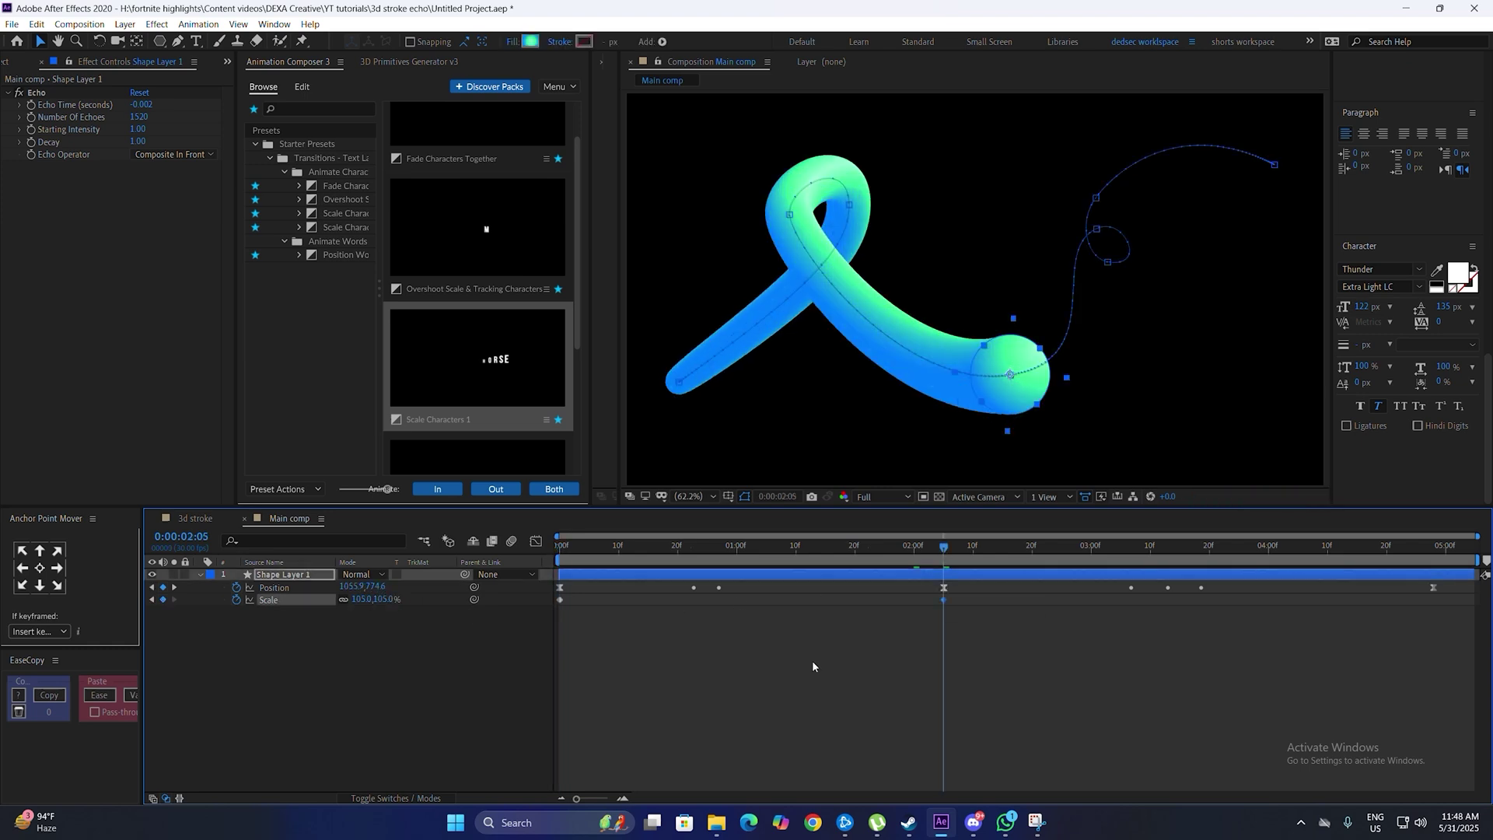
click(813, 663)
- Add a scale keyframe of 35% at the last position keyframe, 0:00:04:28
key(k)
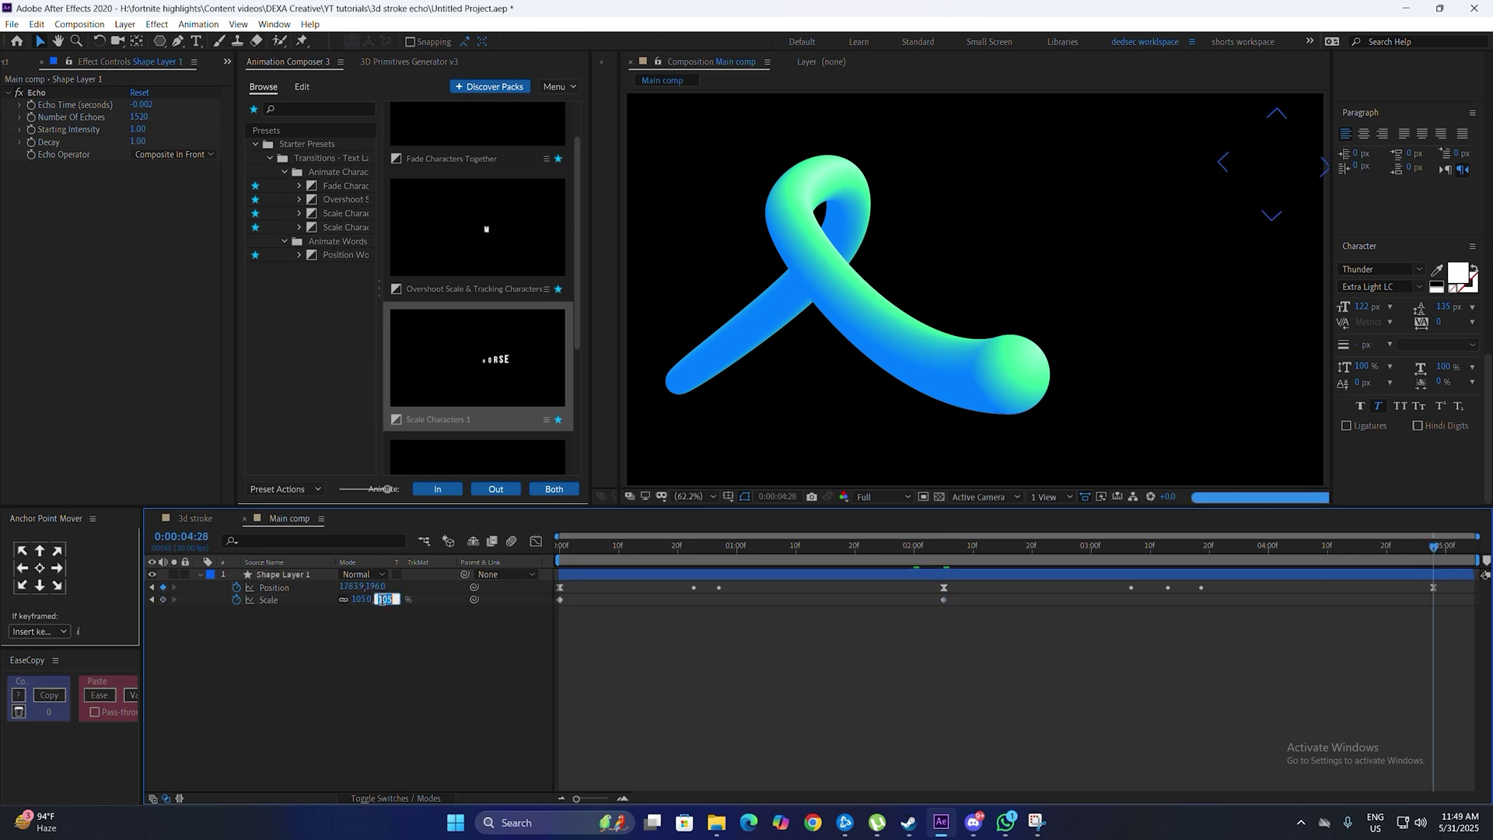
text(35)
key(Return)
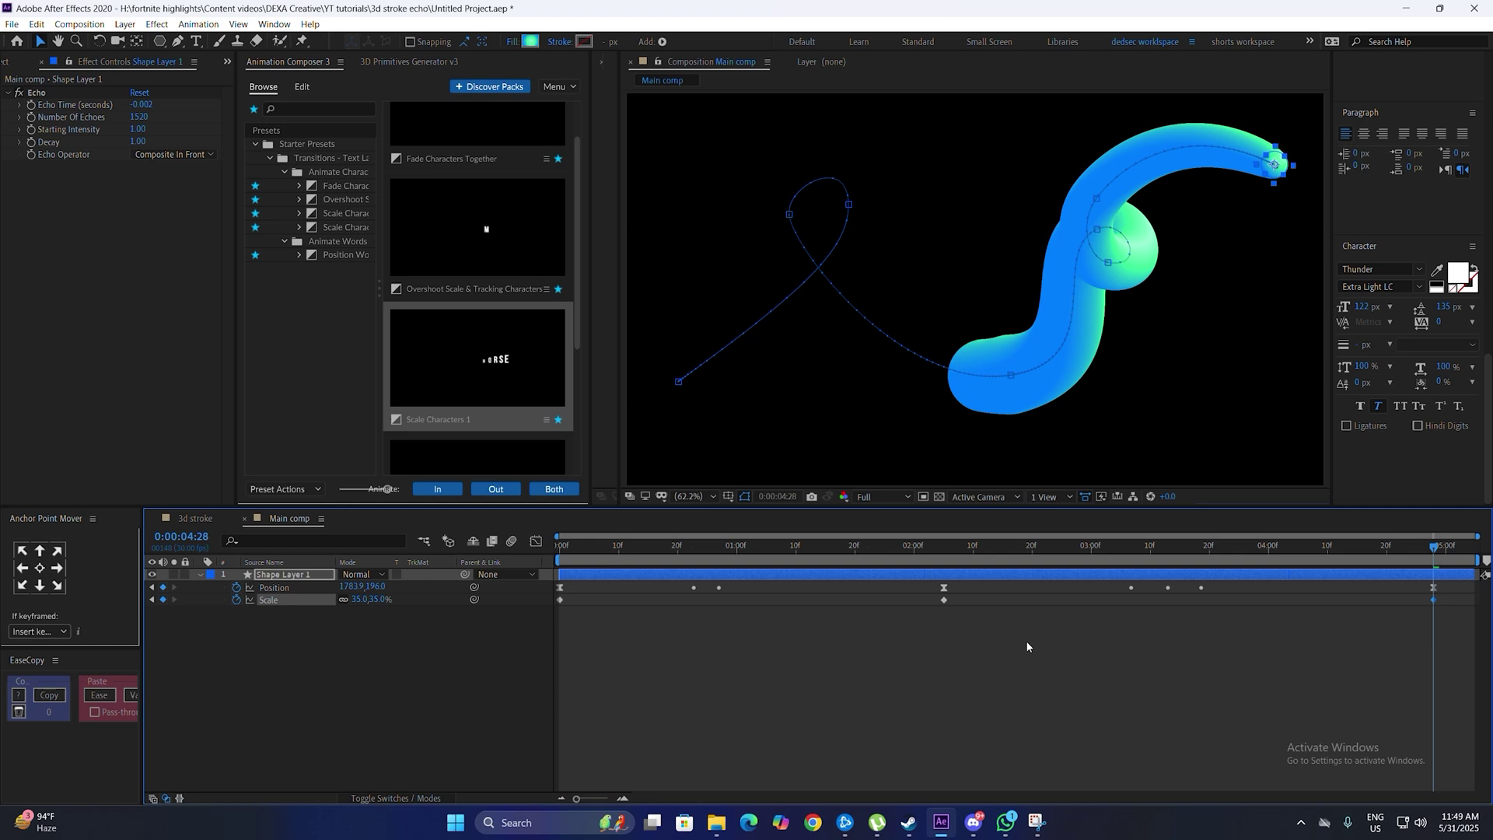
click(1026, 642)
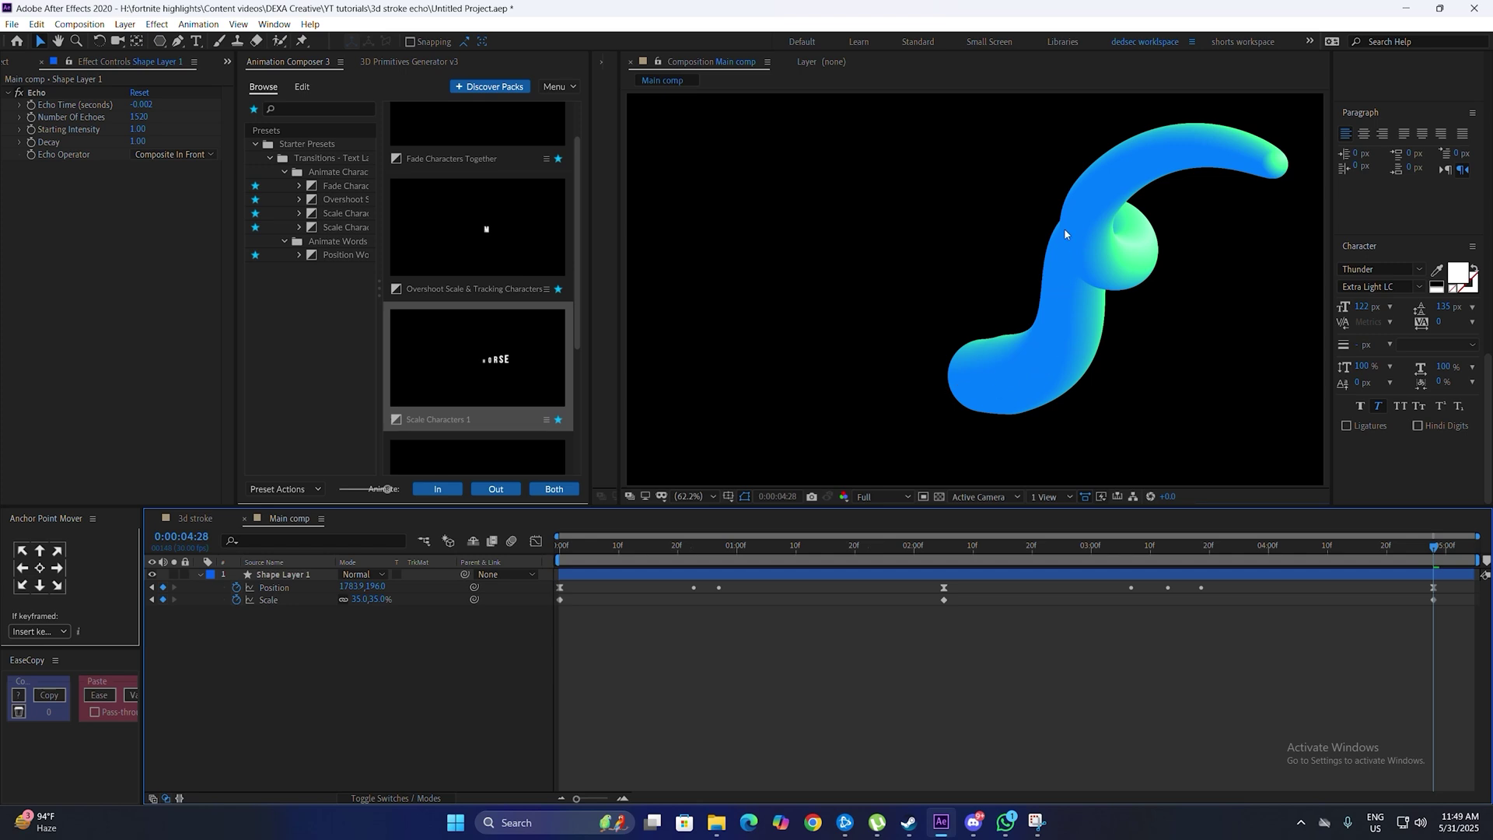
- Apply Easy Ease to all three scale keyframes and check the stroke at 0:00:00:24
drag(1452, 598, 548, 603)
key(F9)
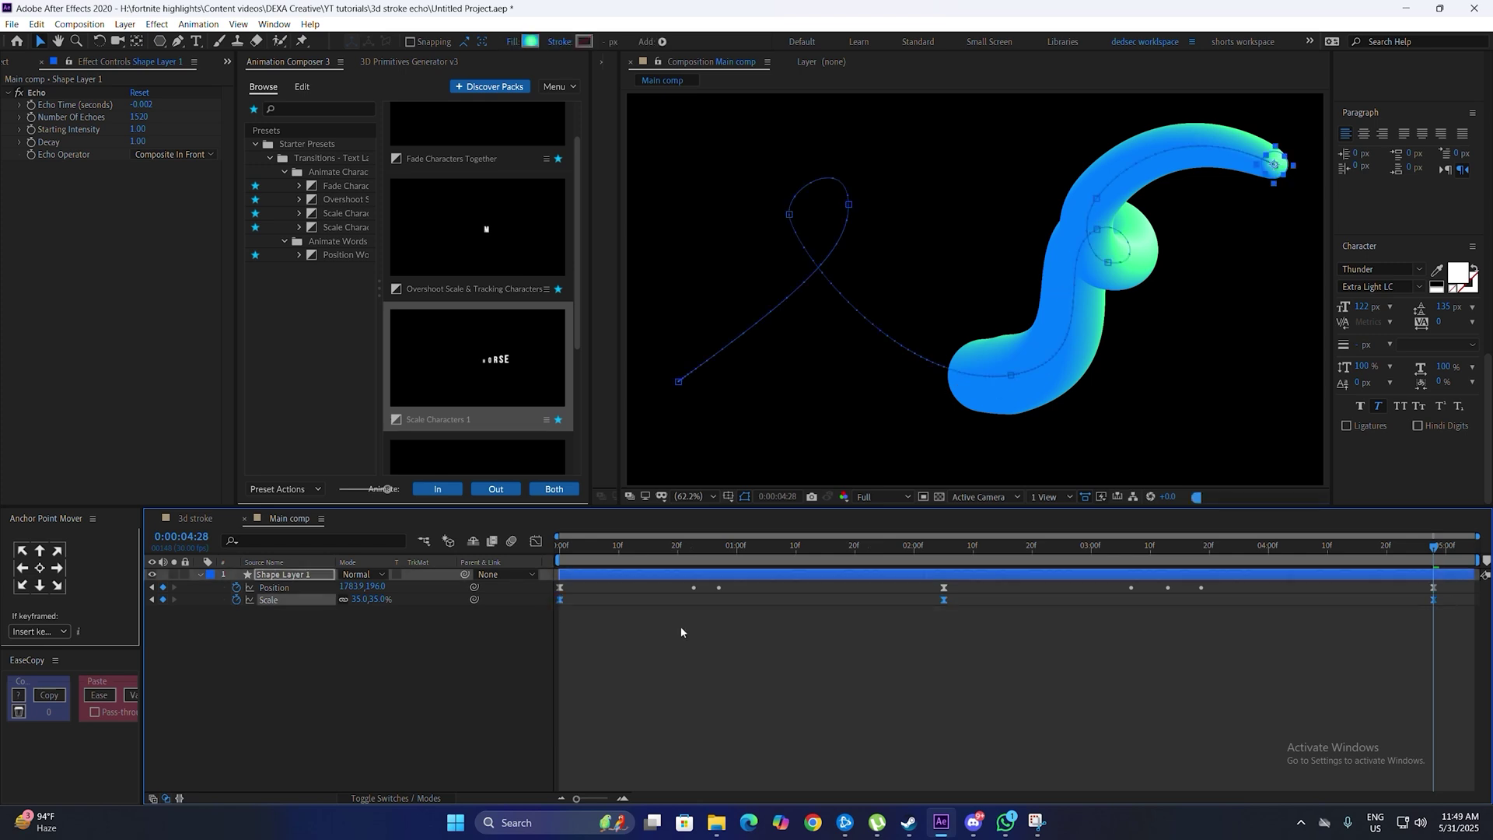
click(682, 631)
click(701, 544)
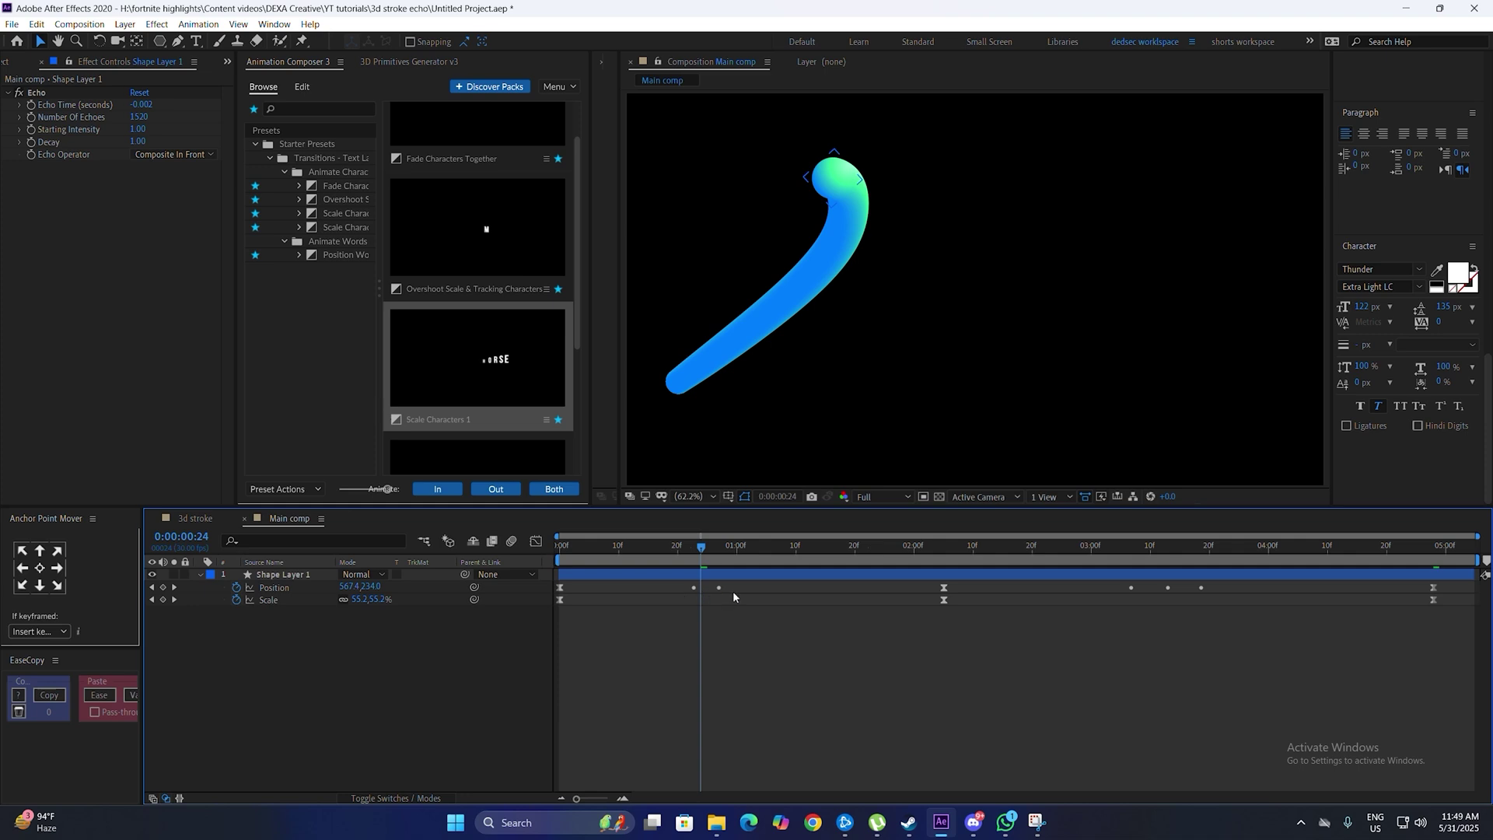
- Lengthen both ease handles between the first and middle scale keyframes in the speed graph to sharpen the speed peak
click(712, 579)
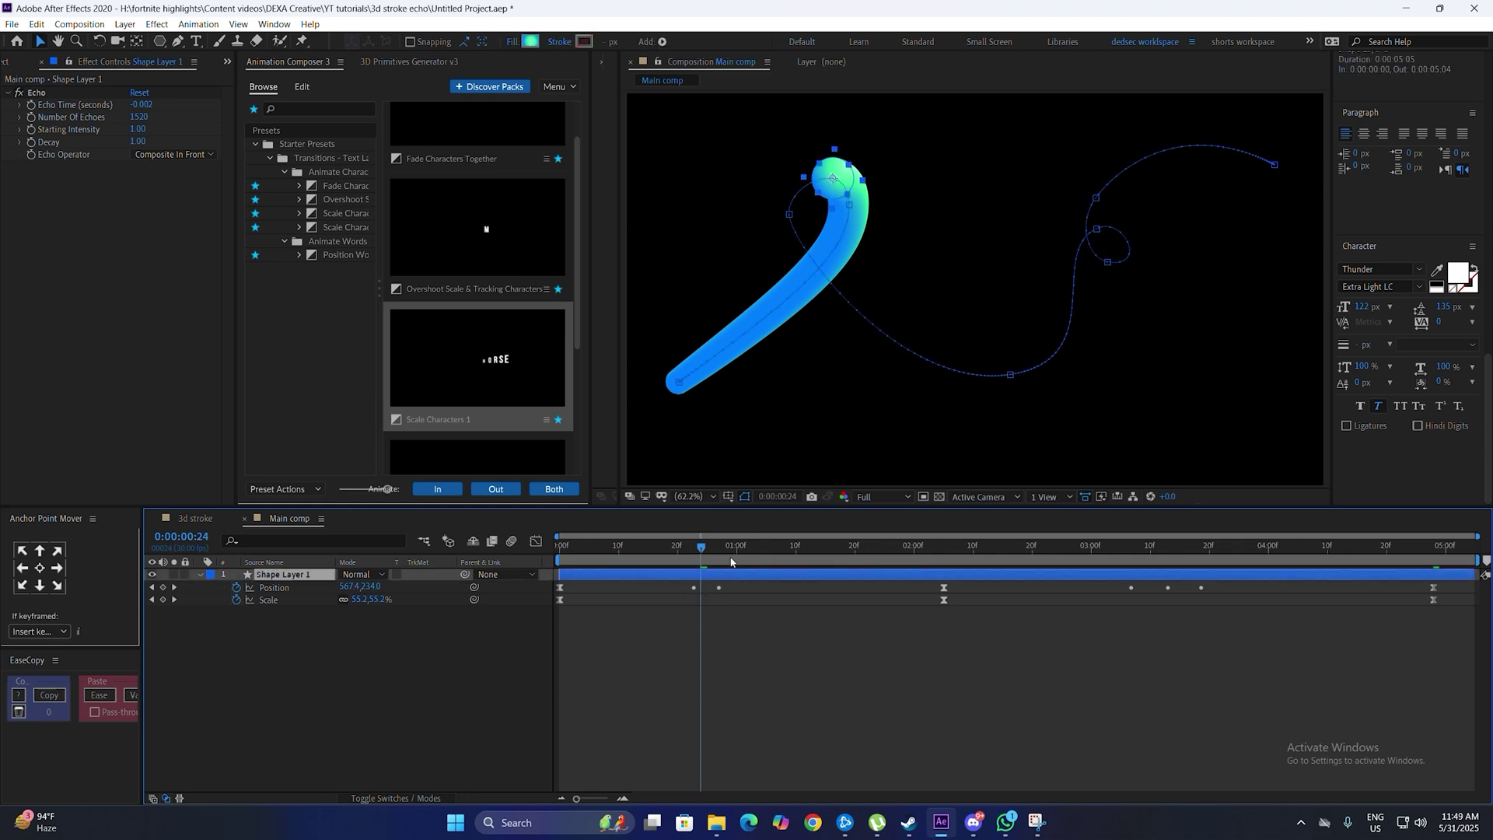
click(833, 183)
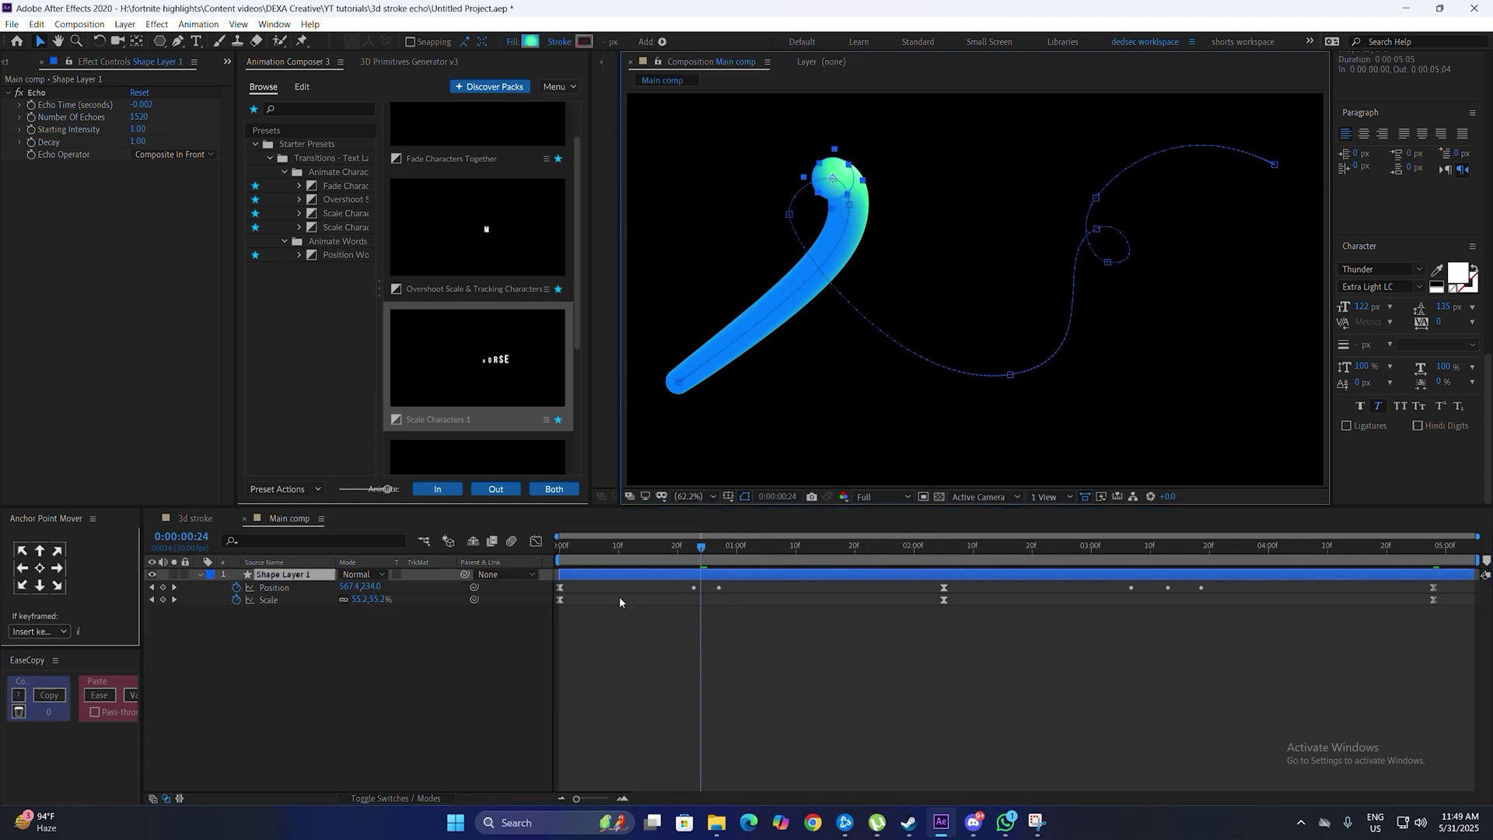
click(560, 600)
click(534, 542)
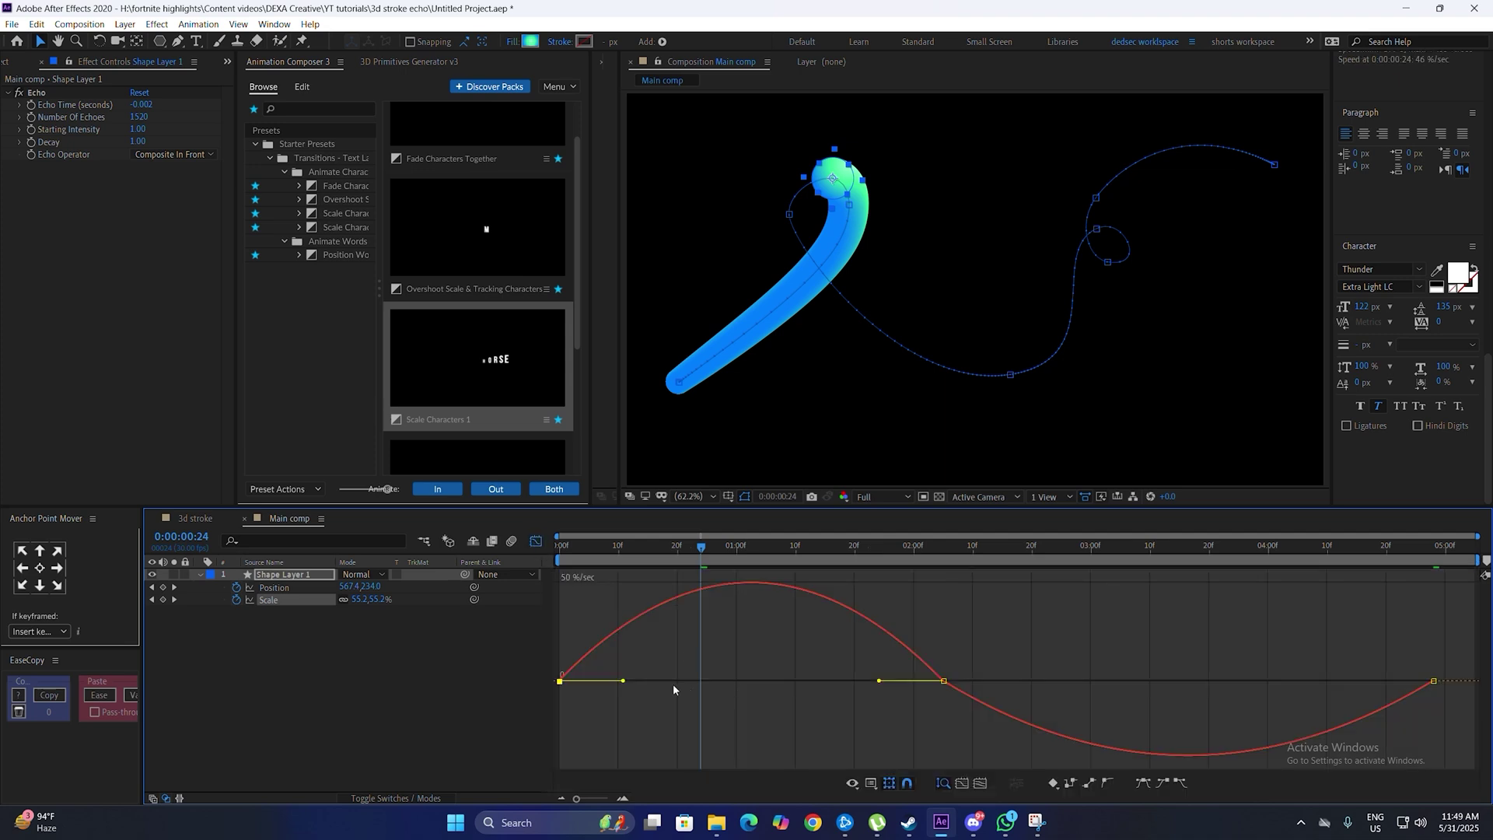
drag(623, 682, 668, 682)
drag(879, 690, 782, 691)
click(535, 542)
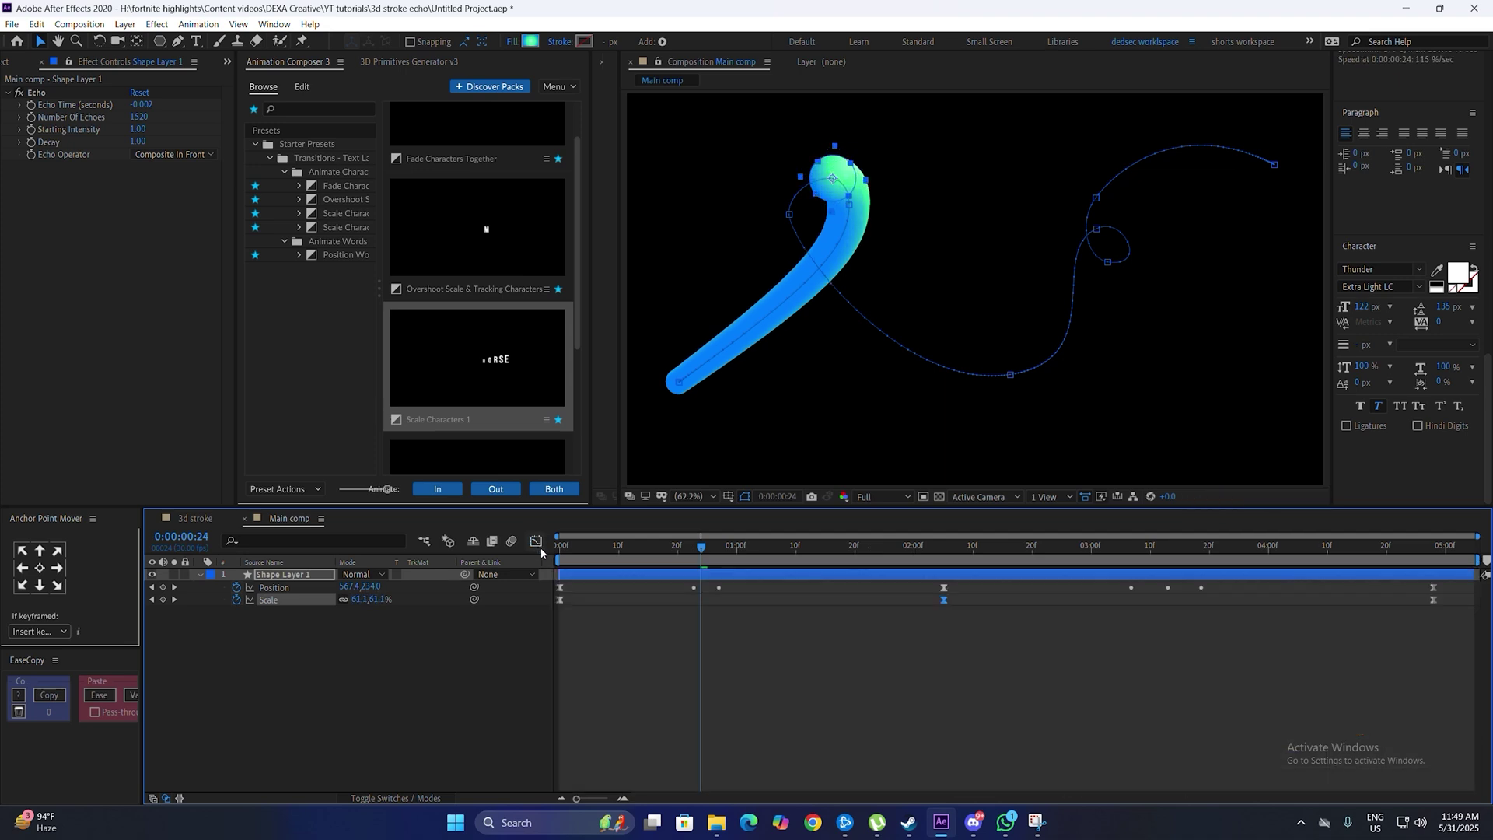
- Lengthen the ease handles between the middle and last scale keyframes in the speed graph, checking the circle at 0:00:03:13
click(1169, 548)
click(944, 600)
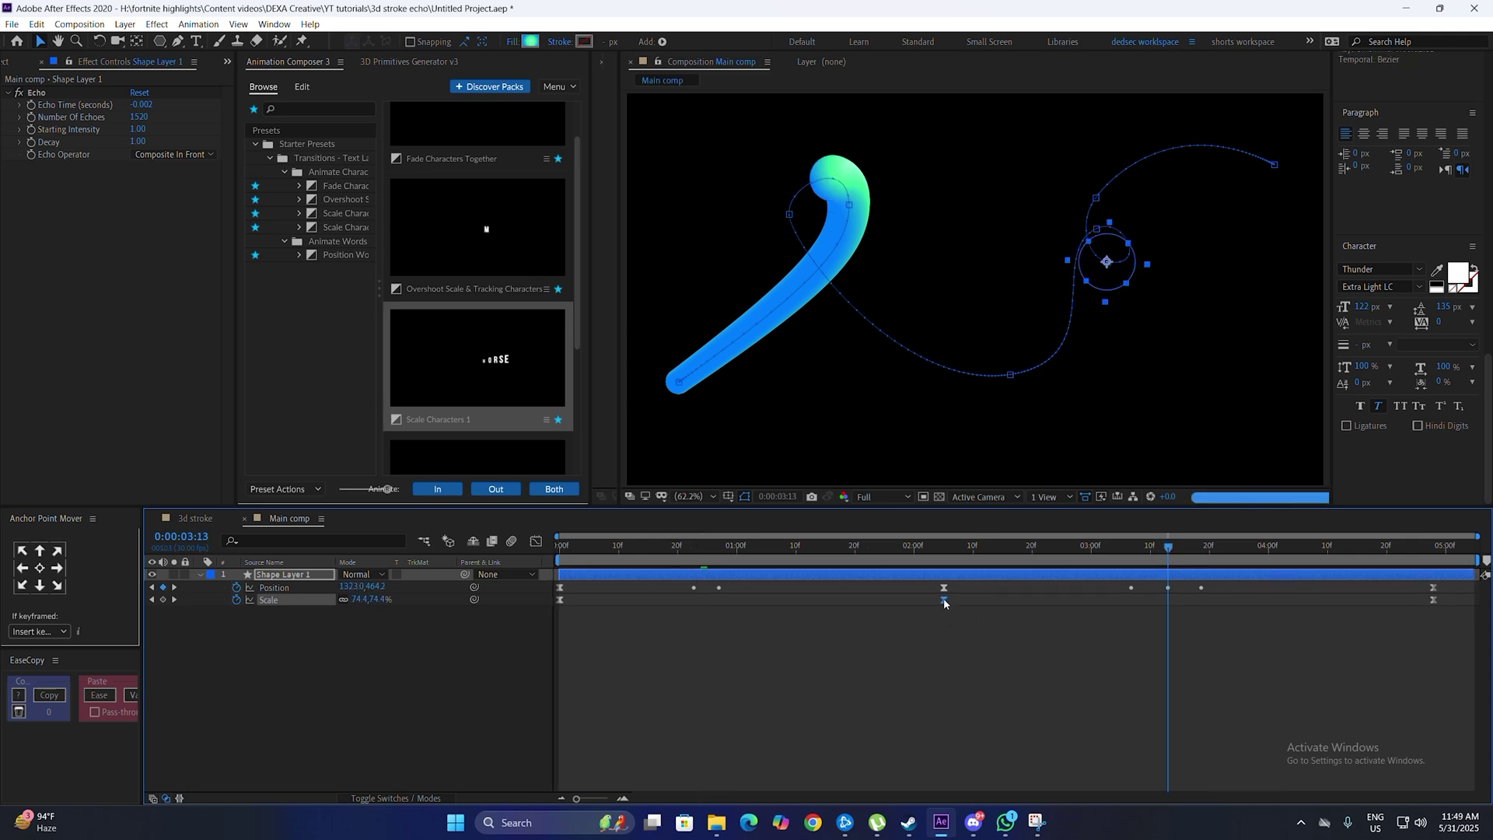
click(536, 543)
drag(1025, 711, 1117, 711)
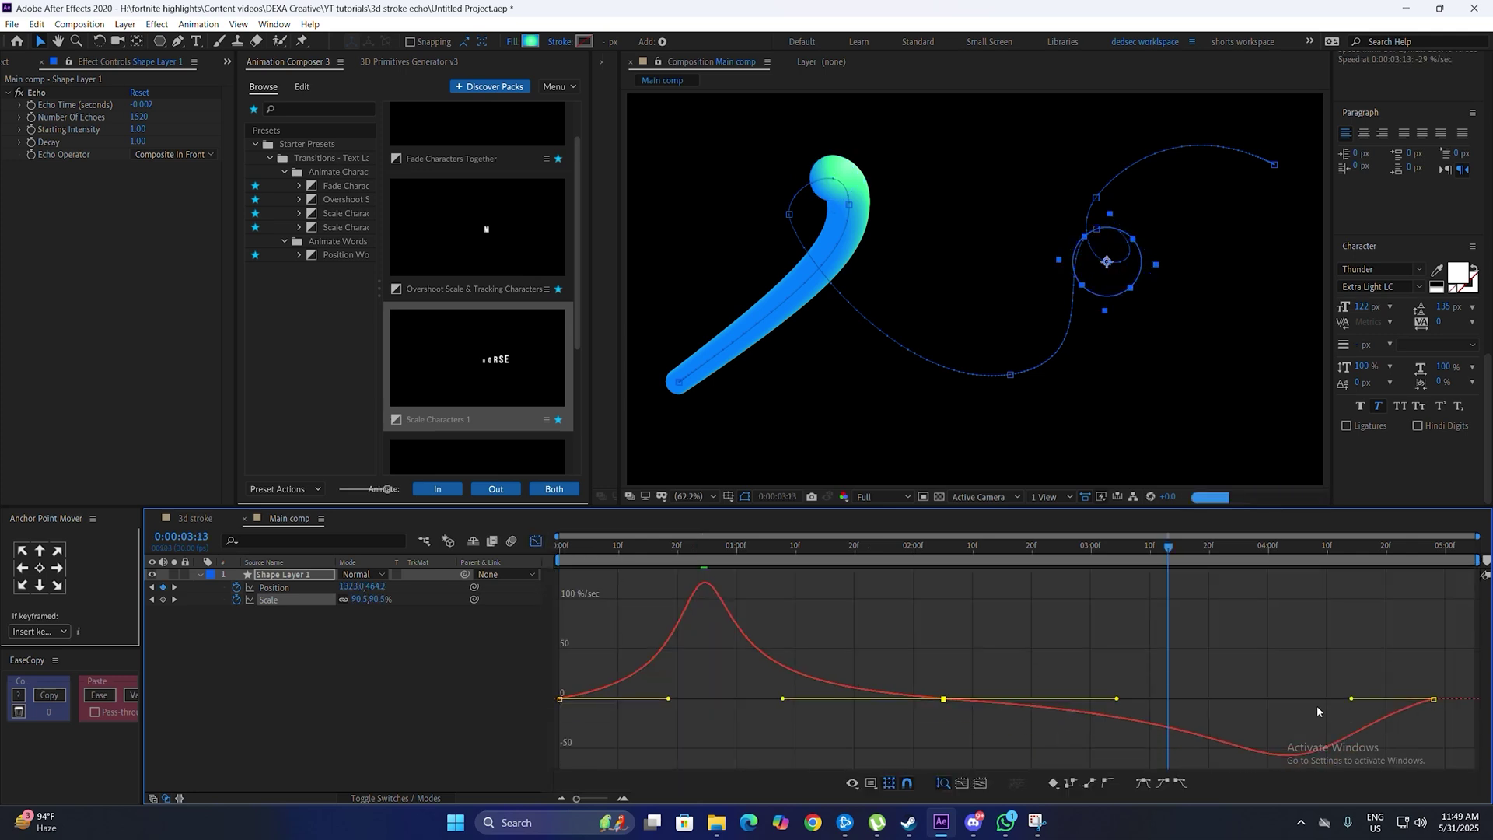
drag(1351, 699, 1251, 698)
drag(1117, 681, 1109, 680)
drag(1253, 680, 1248, 681)
click(536, 542)
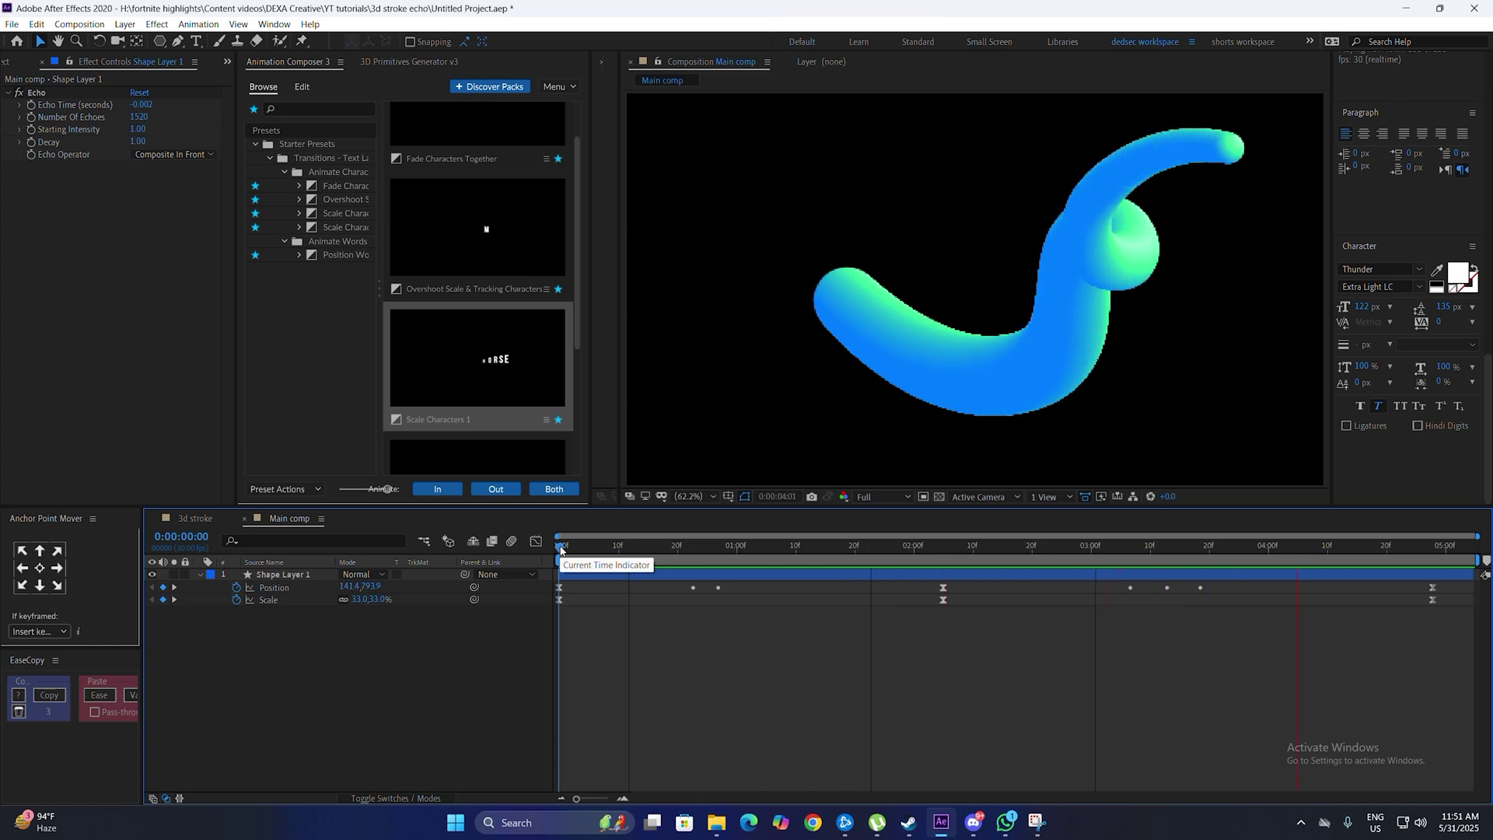
- Stop the preview and try rotations of 137° and 282° on the circle layer at 0:00:02:05
key(space)
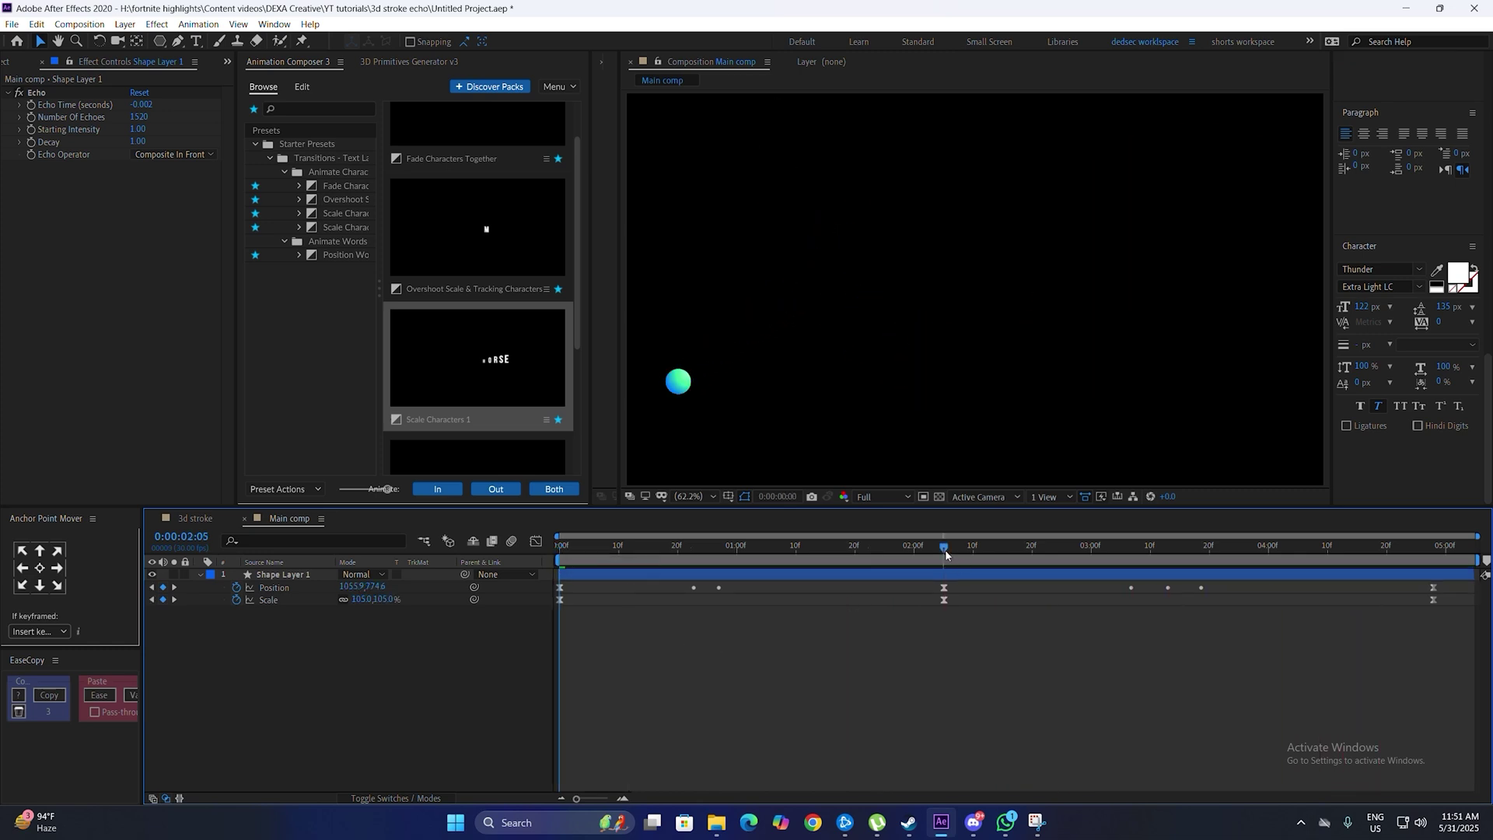
click(945, 549)
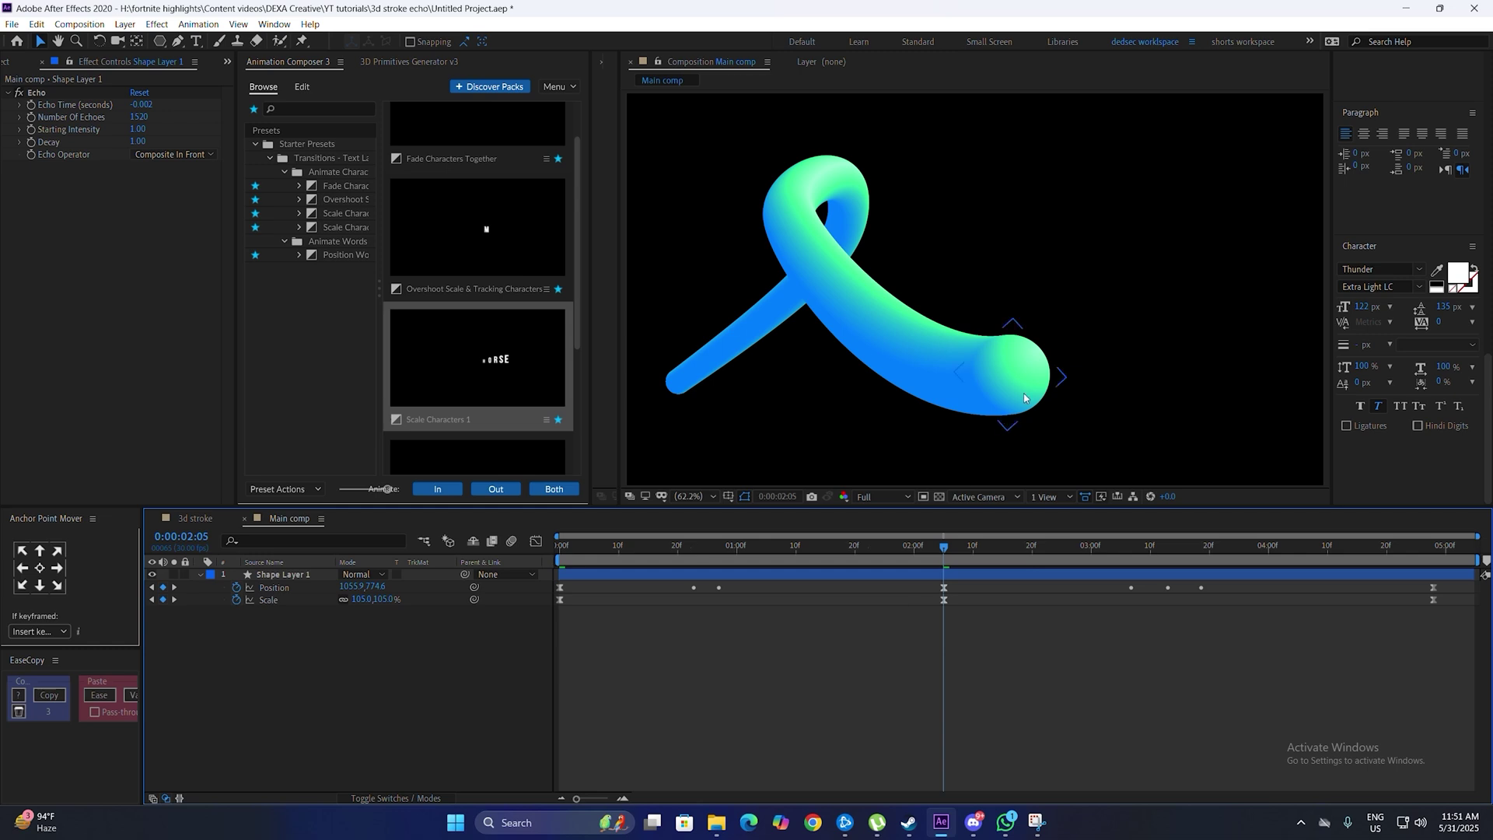
click(754, 576)
key(r)
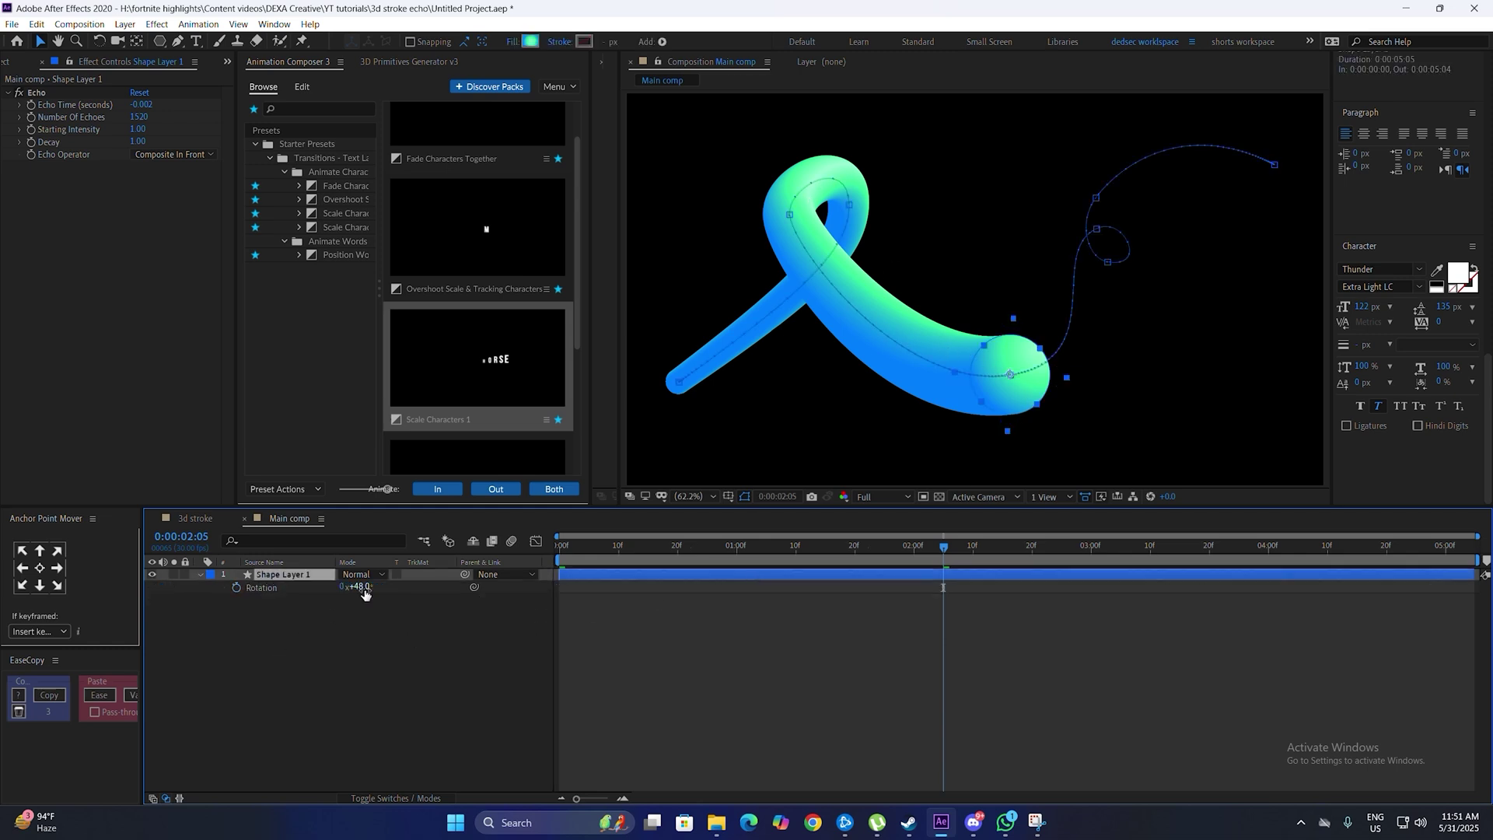
drag(365, 593, 432, 594)
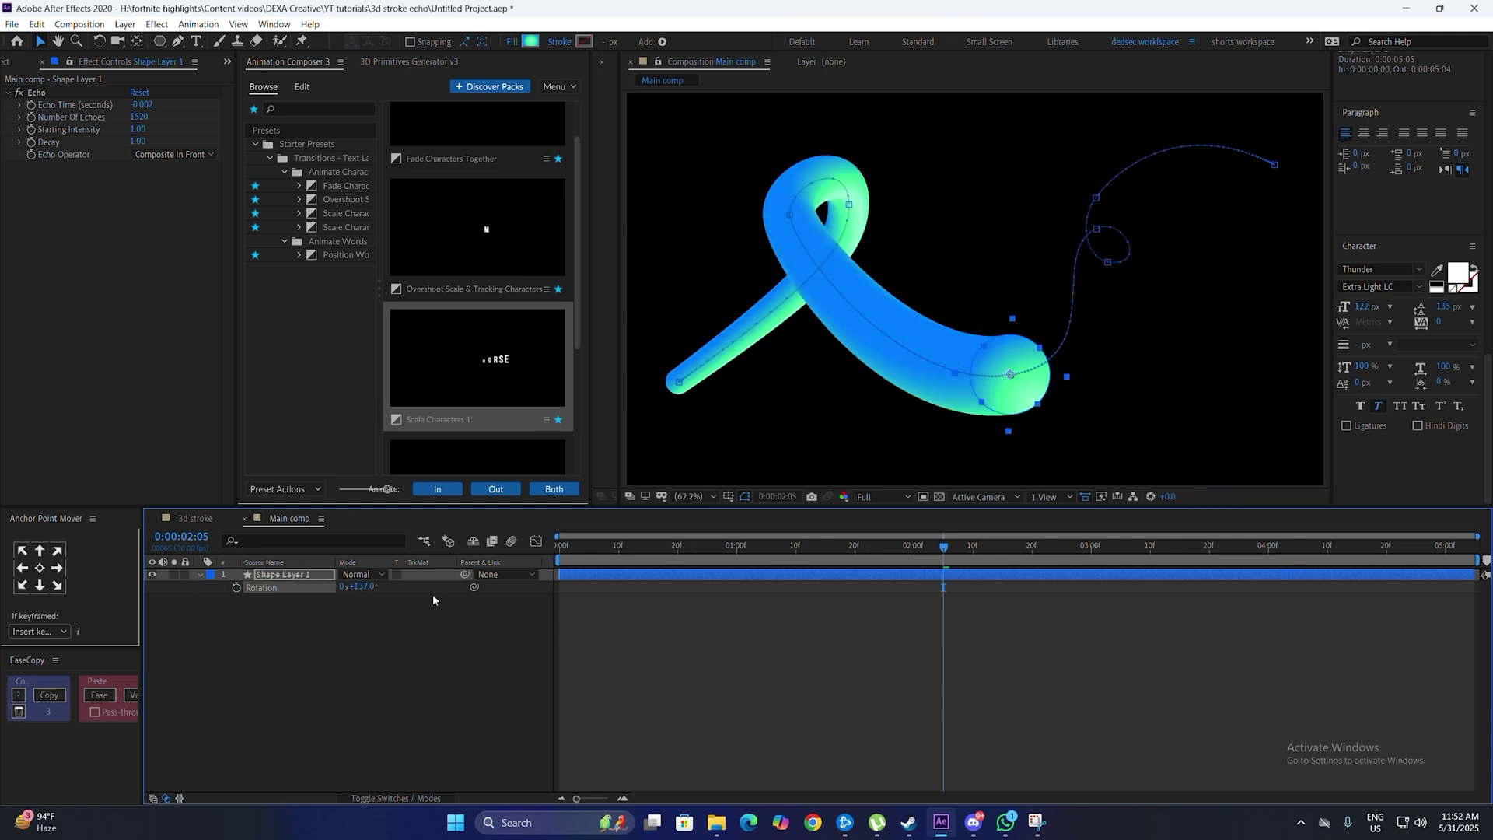
drag(360, 587, 472, 595)
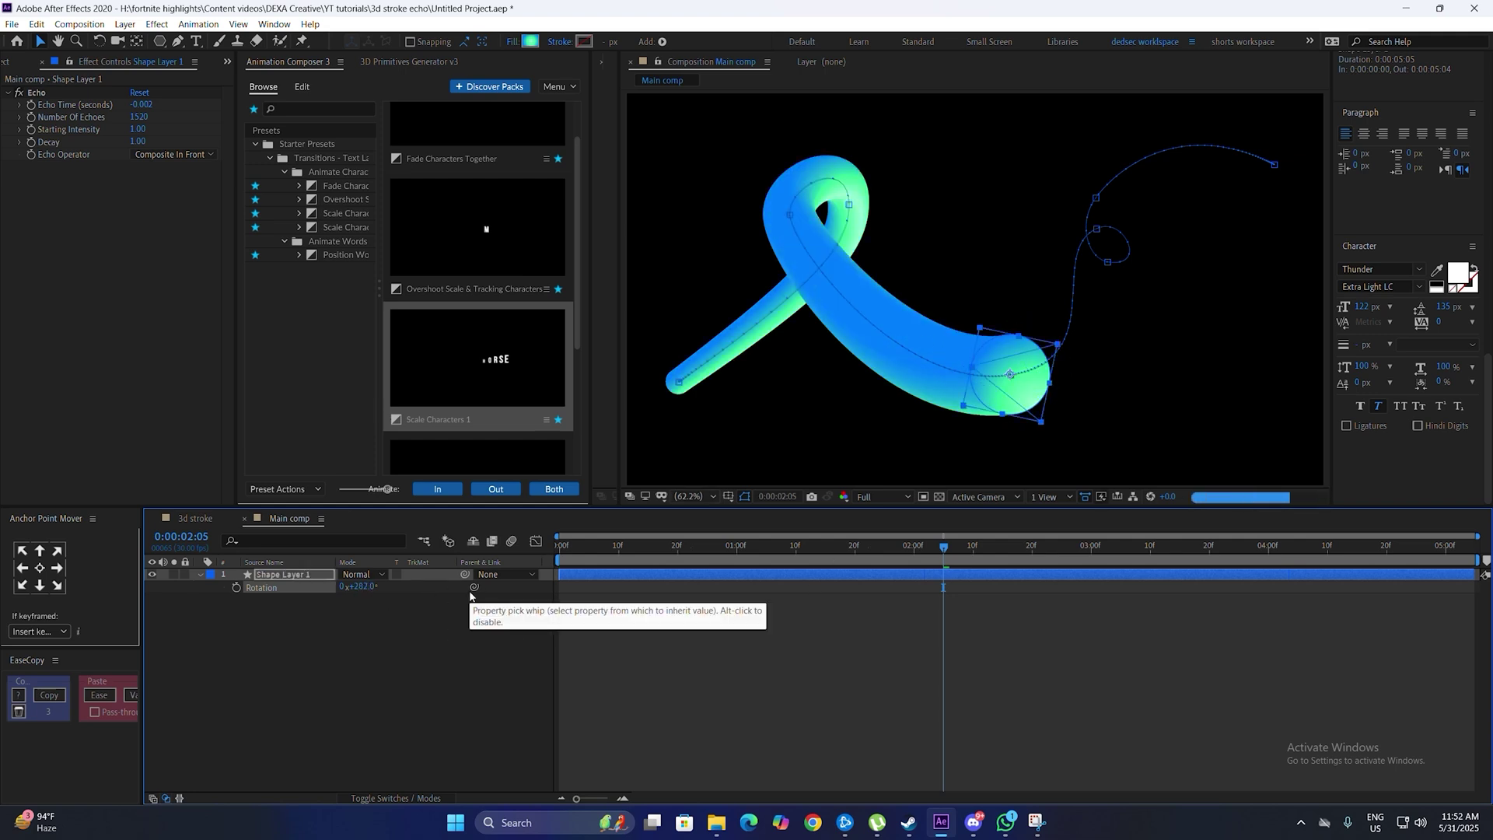
click(770, 684)
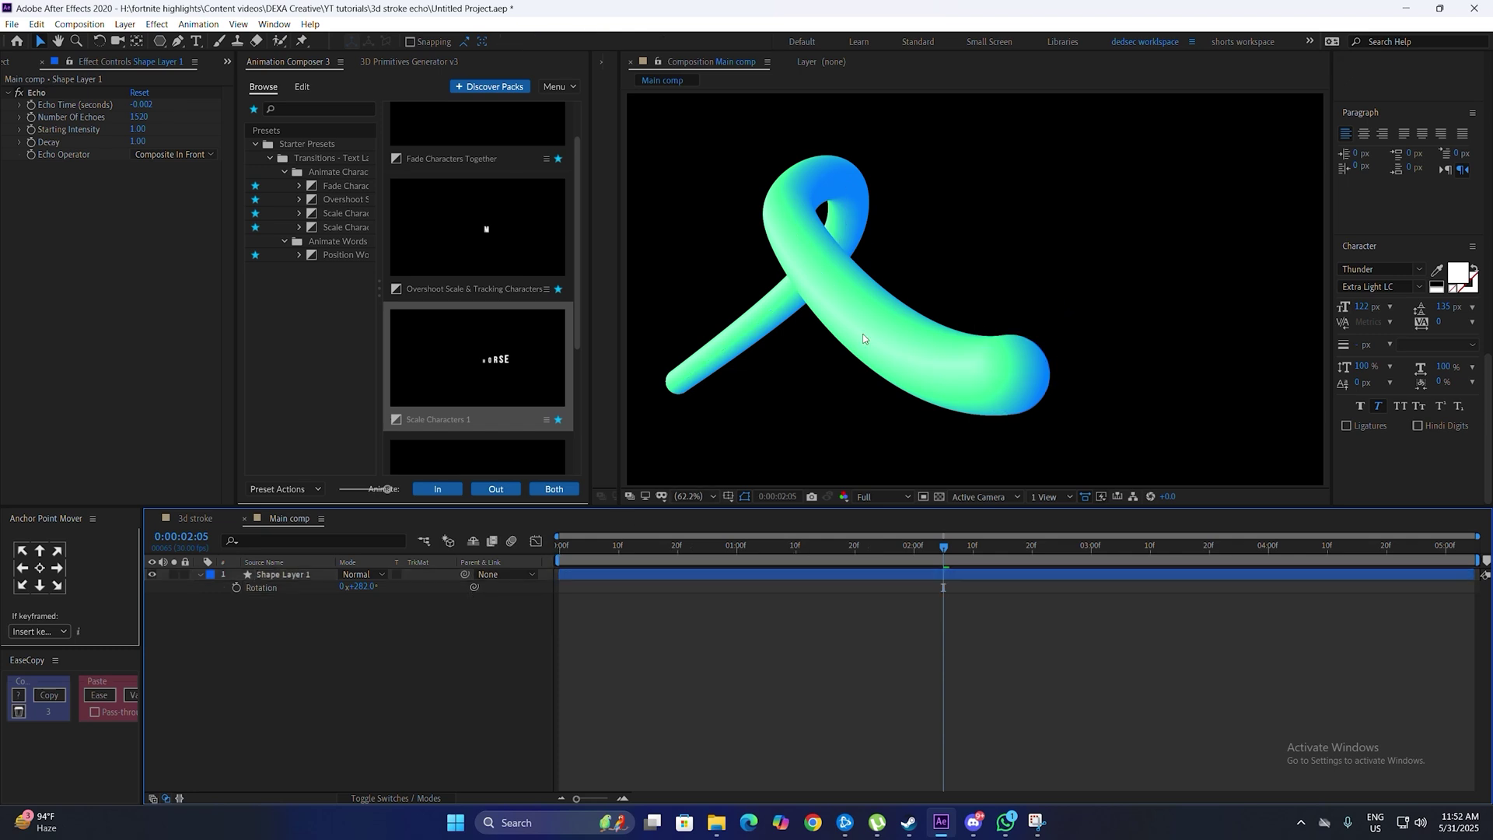
- Turn off the circle's Echo effect and draw a four-point polygon with an outer radius of 125 on a new shape layer
click(840, 576)
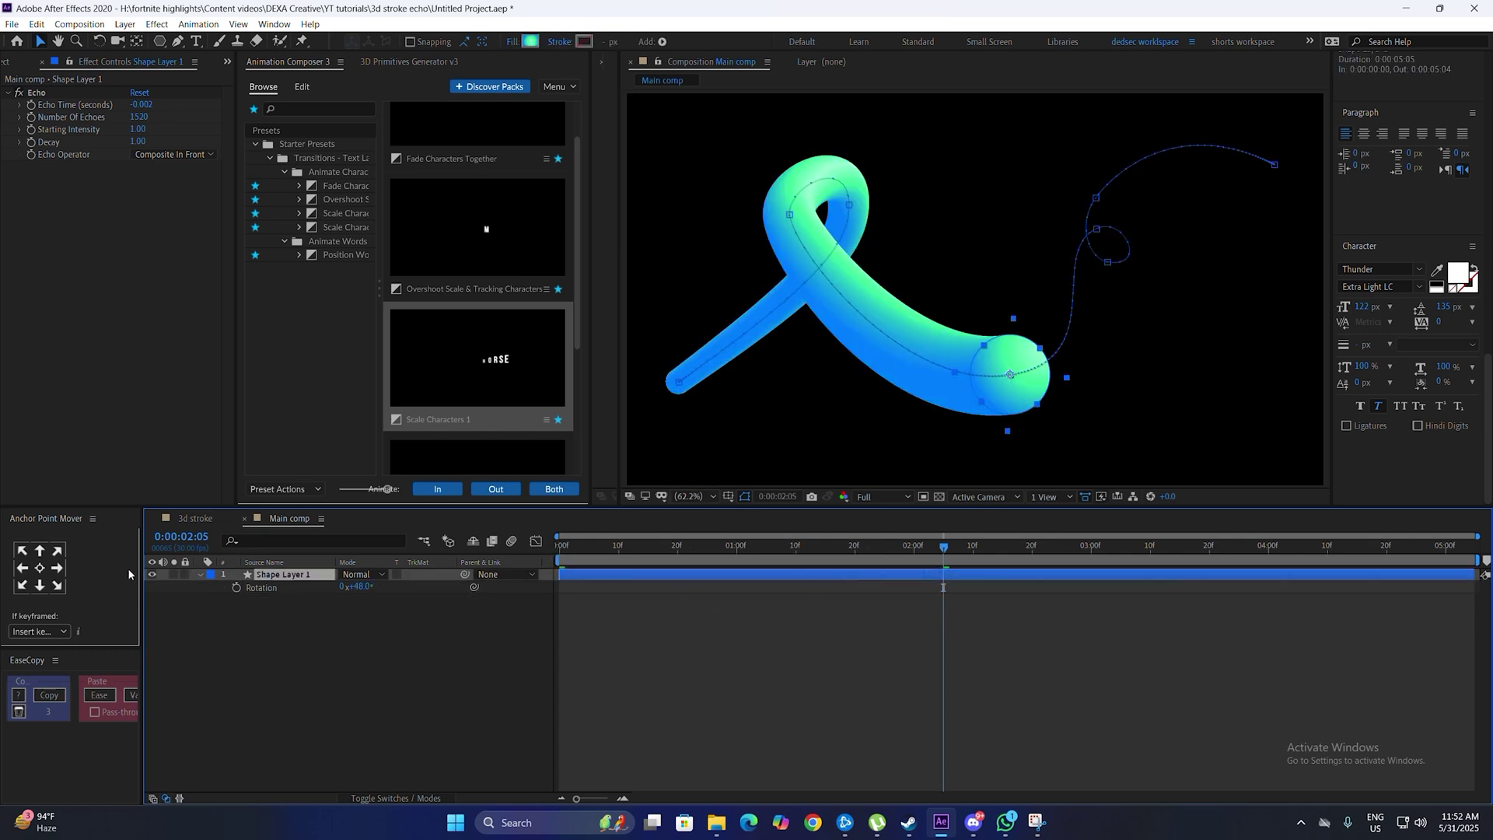
click(19, 93)
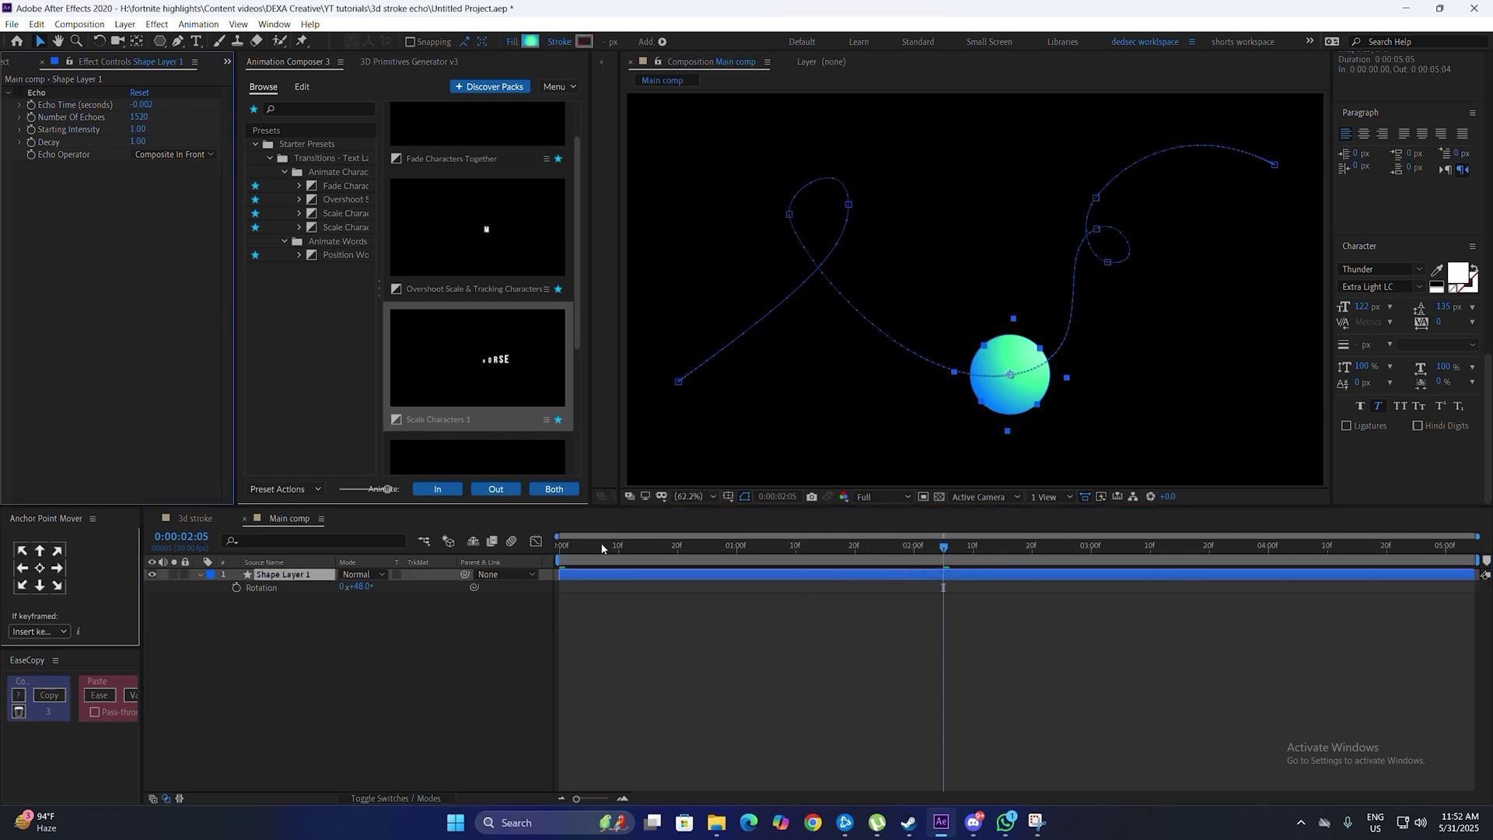
key(ctrl+alt+shift+s)
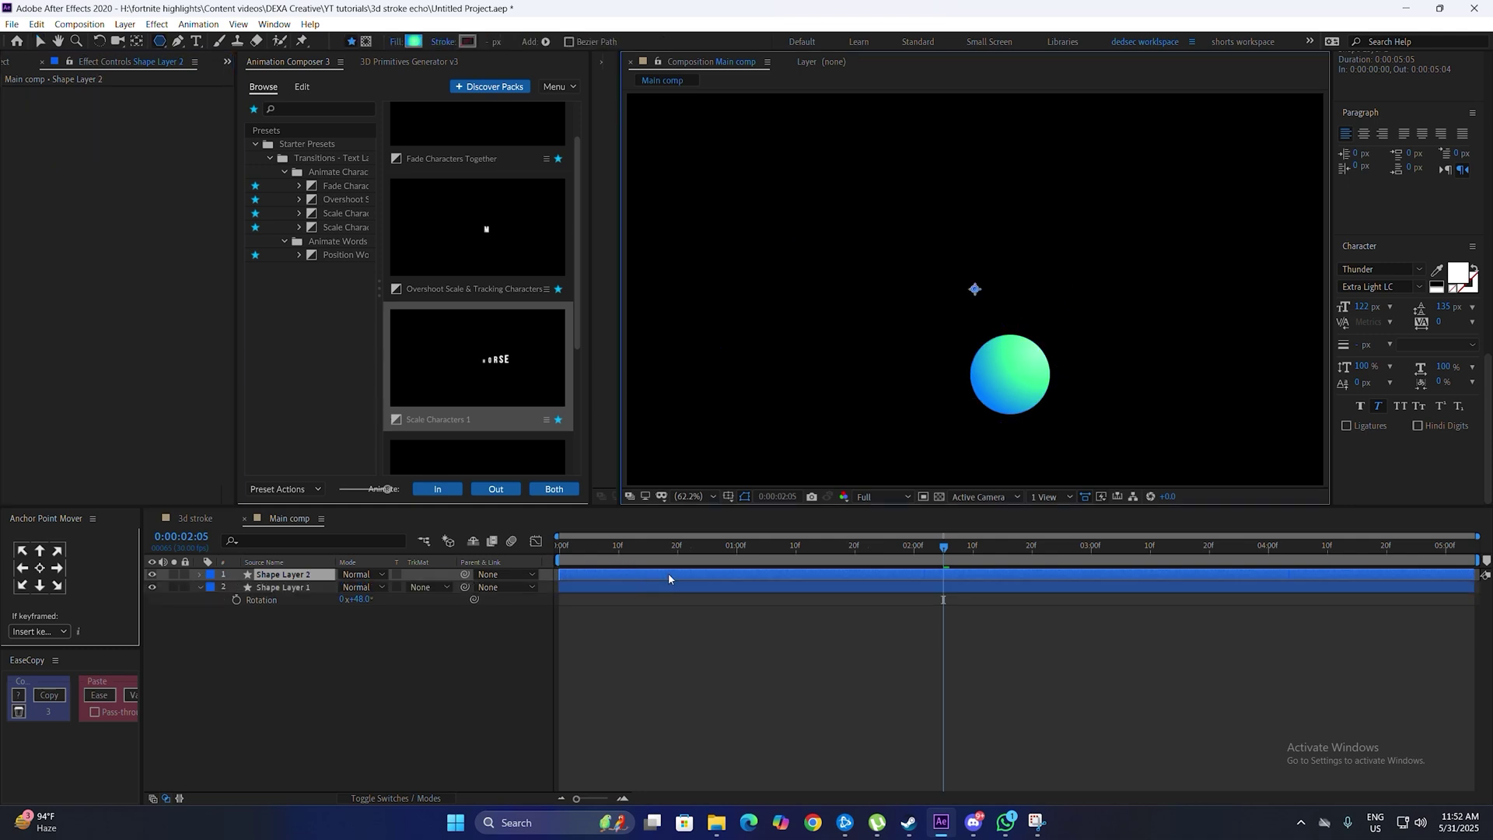
drag(787, 180, 819, 214)
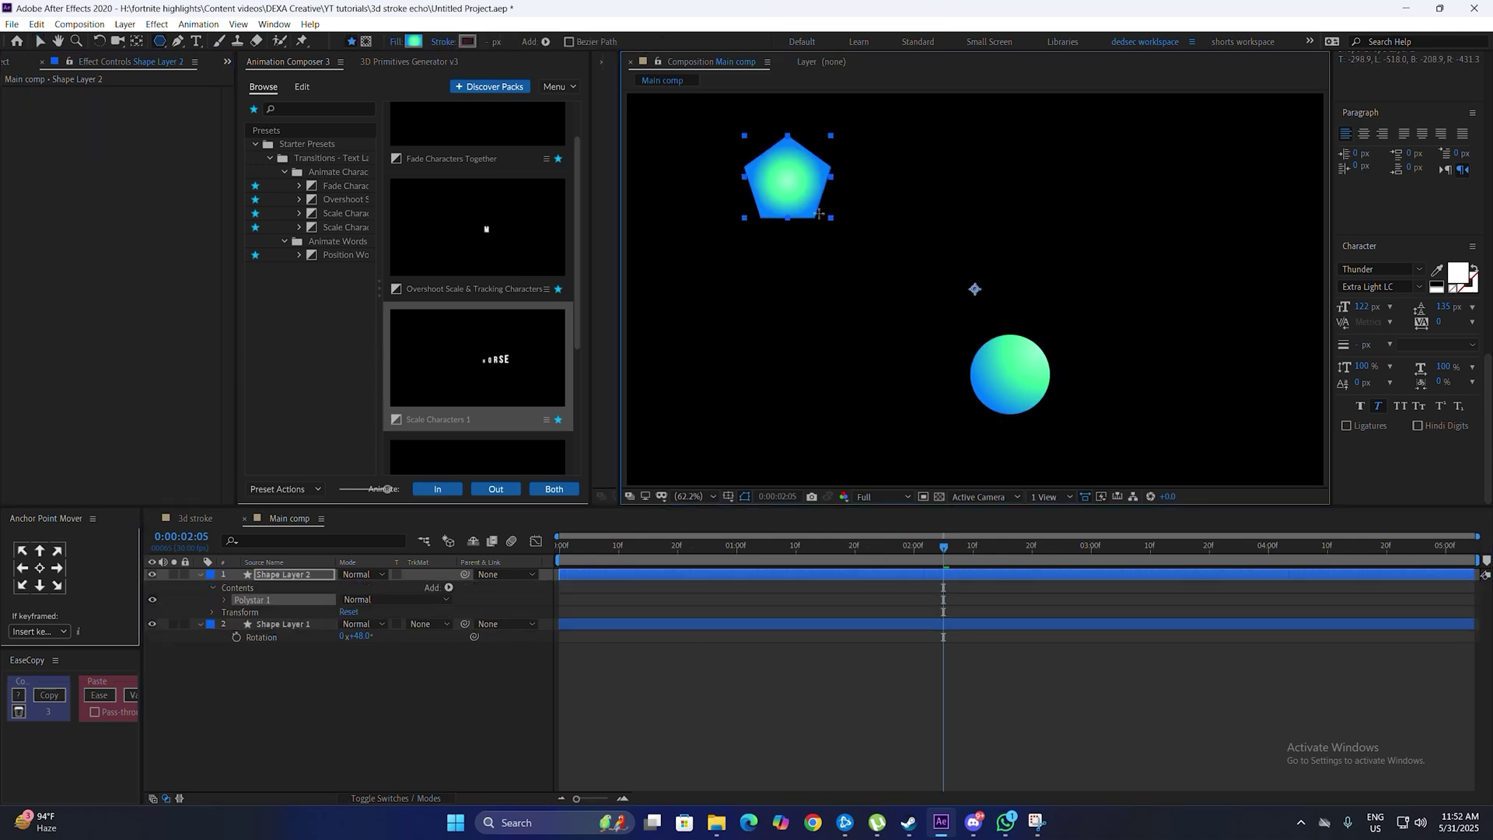
click(227, 601)
click(239, 634)
click(237, 613)
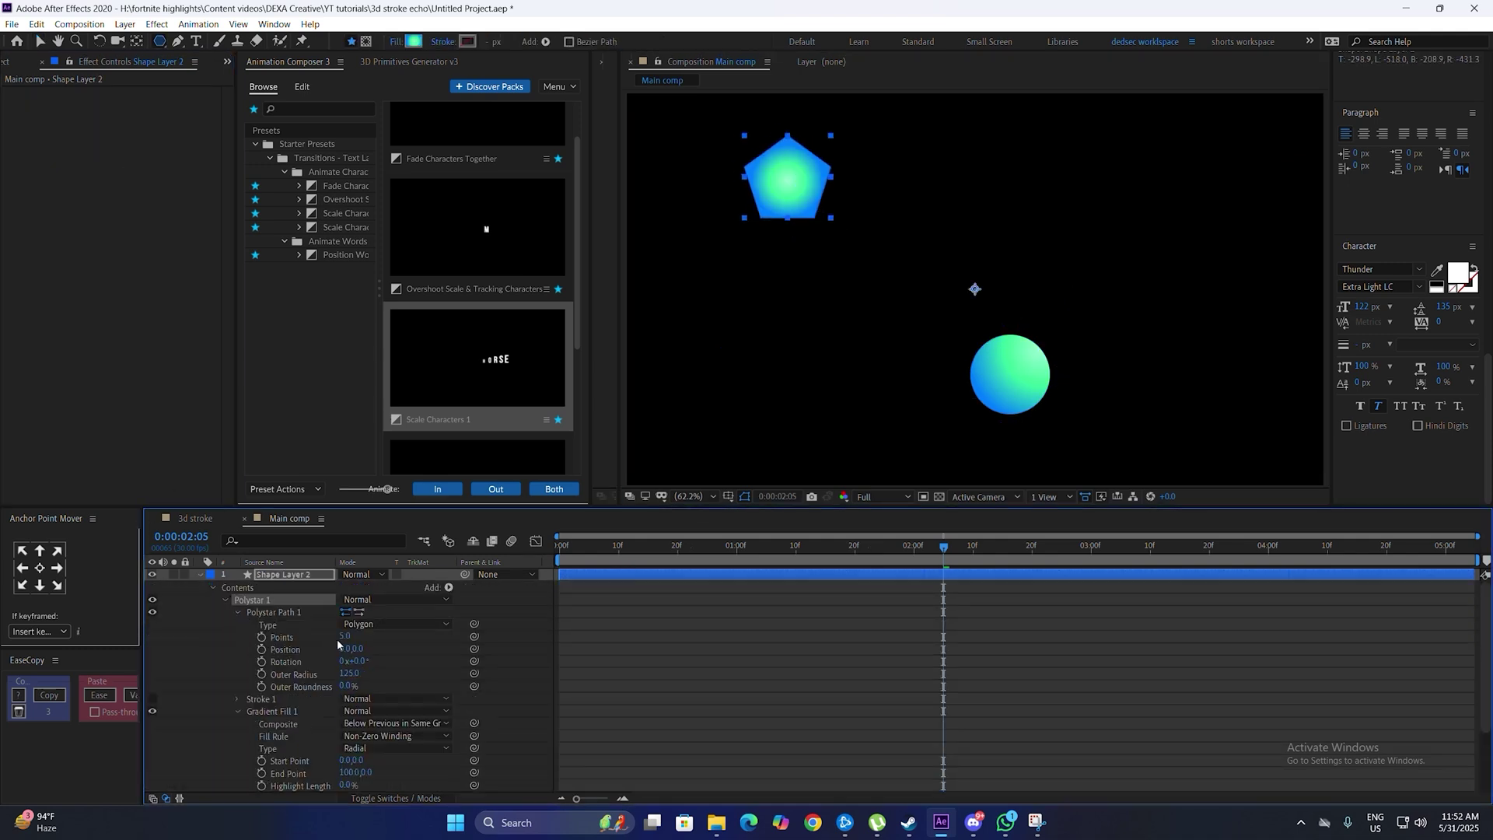
key(Return)
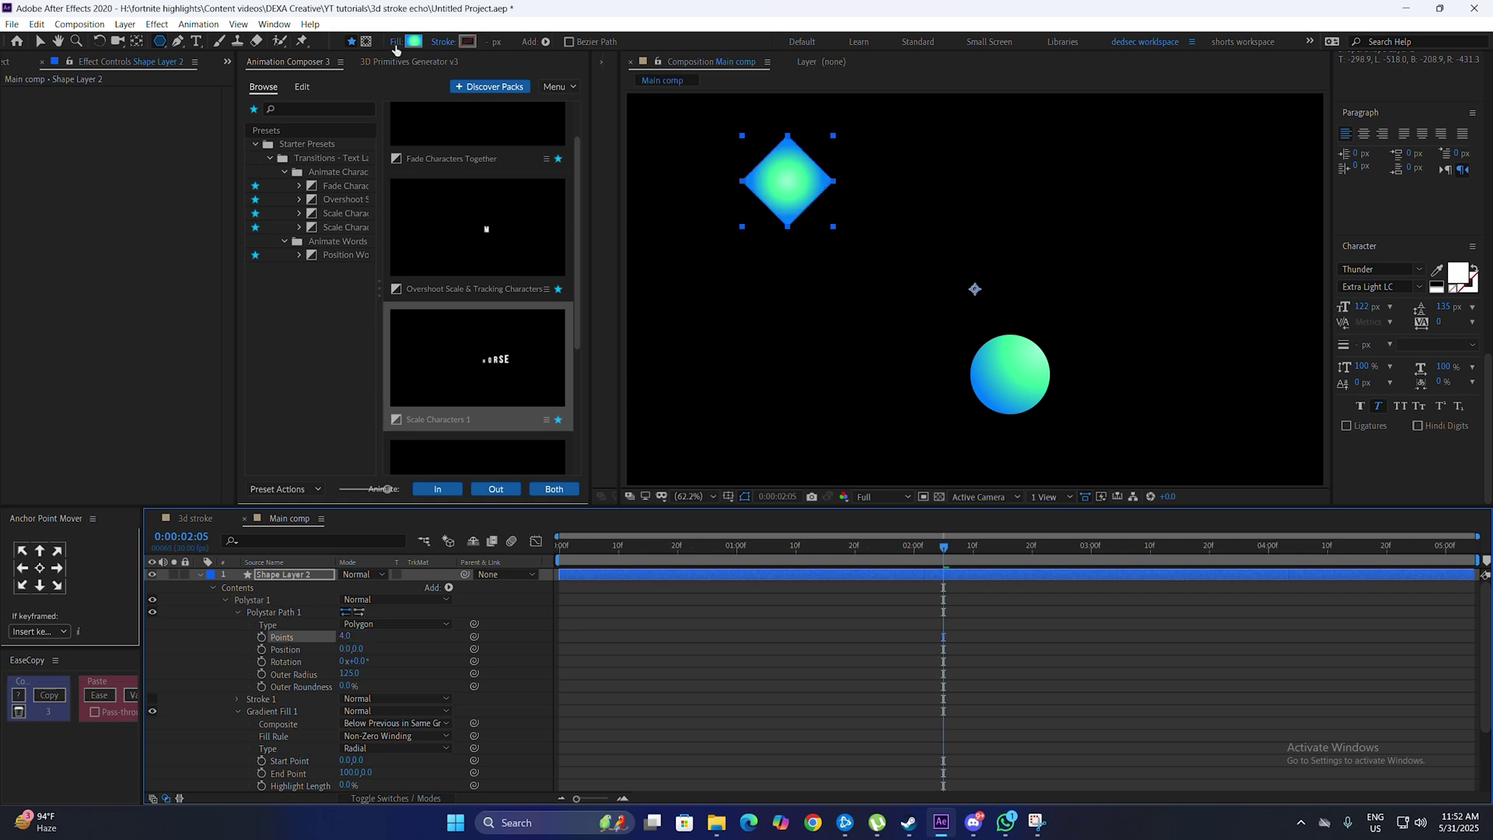
- Change the diamond's gradient fill to a solid red fill
click(395, 43)
click(693, 369)
click(723, 454)
click(414, 42)
click(321, 449)
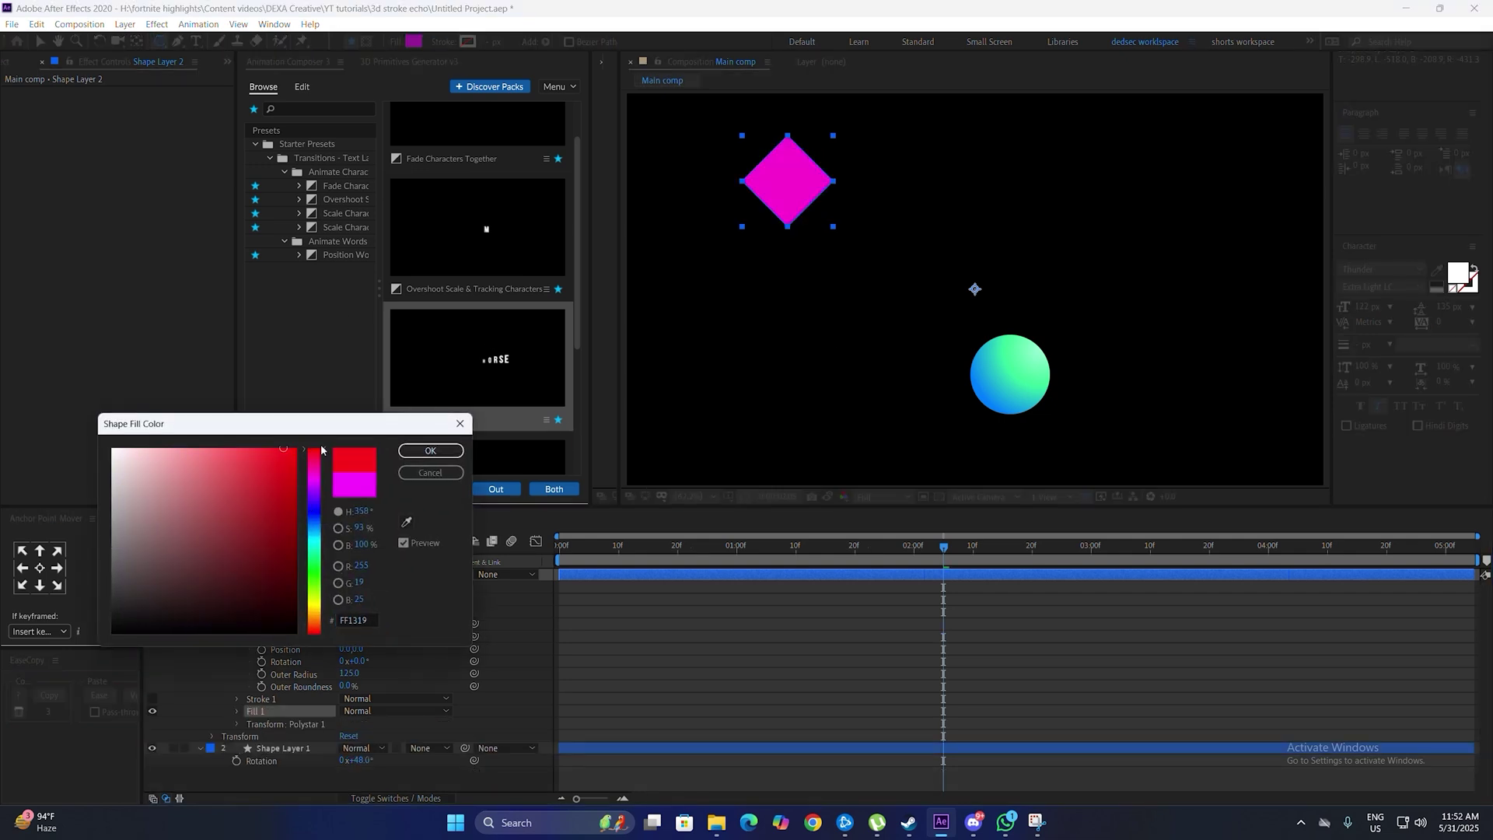
click(264, 451)
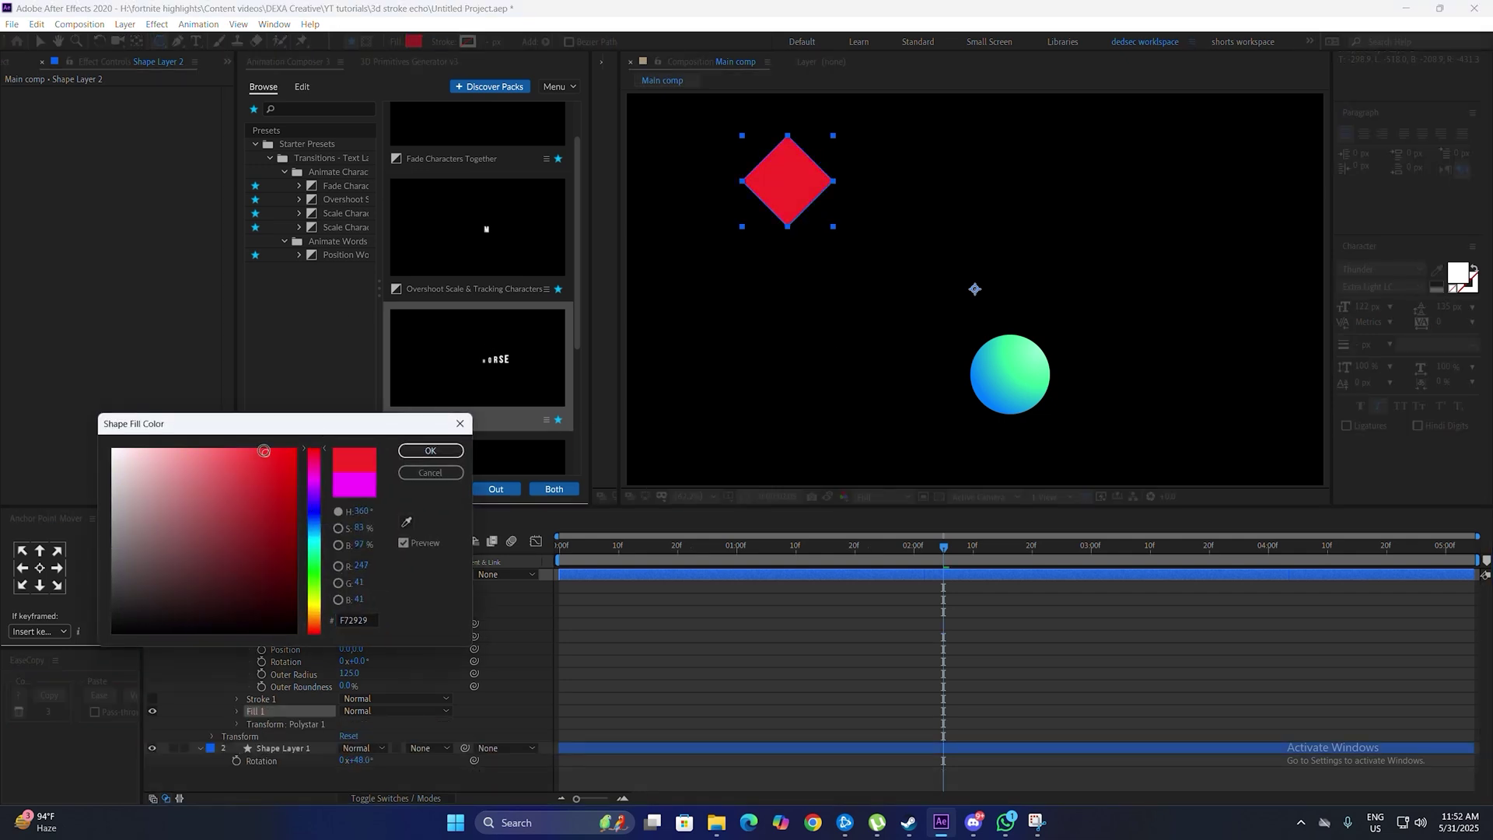
click(430, 450)
- Scale the diamond to 30% and place it above the path's first loop, using the circle at 0:00:00:25 as reference
click(200, 574)
key(s)
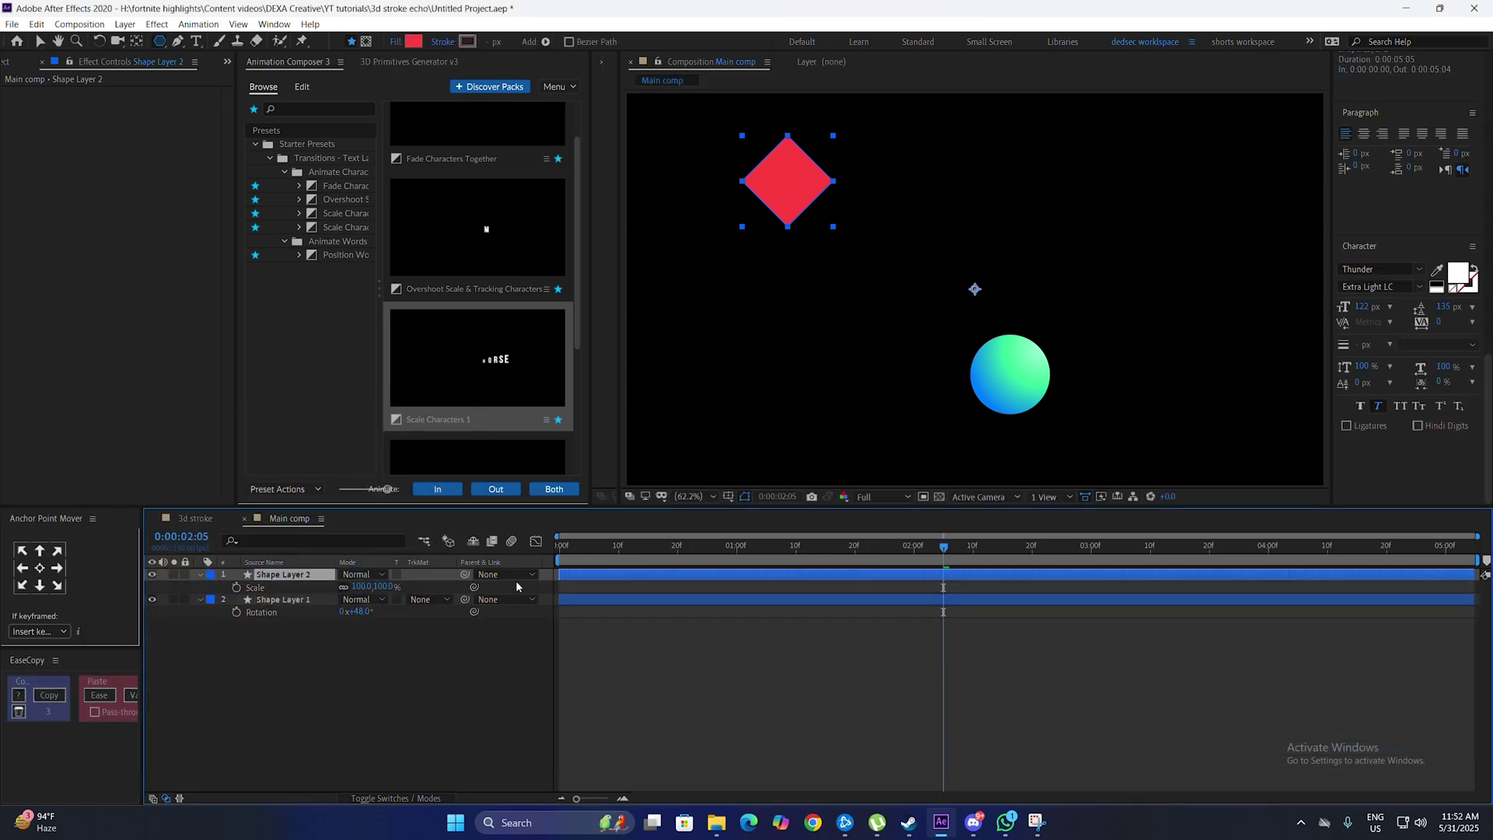
click(672, 598)
key(u)
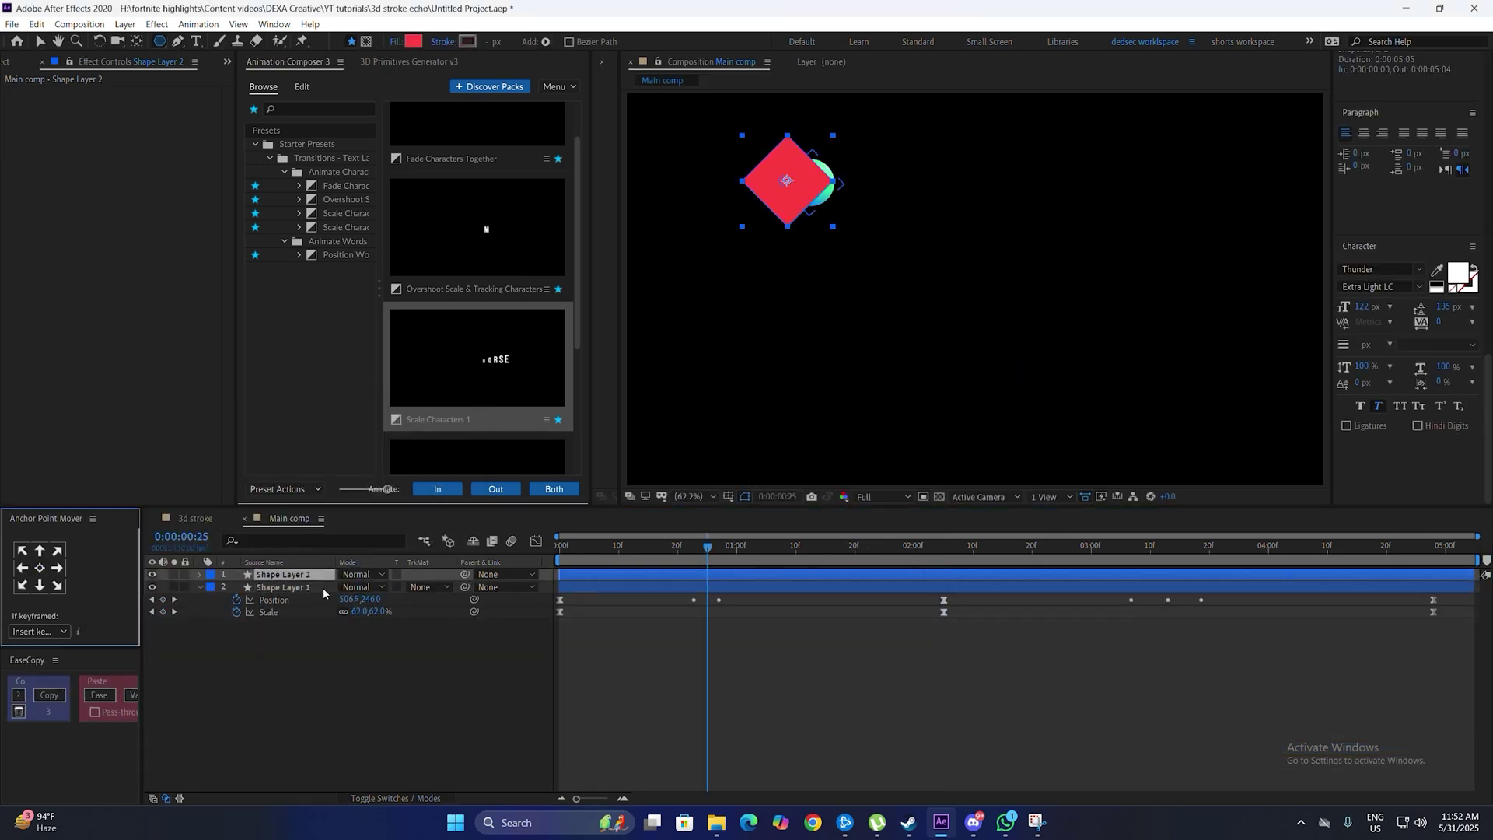
drag(364, 587, 311, 589)
key(v)
drag(788, 180, 1010, 446)
- Duplicate the diamond at 0:00:02:05, scale the copy to 47% and place it below the path's lowest point
click(943, 545)
key(ctrl+d)
click(309, 575)
mouse_move(358, 587)
mouse_down()
mouse_move(372, 587)
mouse_move(349, 587)
mouse_up()
- Duplicate the diamond at 0:00:03:13, scale the copy to 35% and place it beside the path's small second loop
key(ctrl+d)
click(1167, 547)
key(s)
drag(1010, 445, 677, 419)
- Duplicate the diamond at 0:00:00:00, scale the copy to 20% and place it just below the path's start
click(1429, 551)
click(559, 547)
key(ctrl+d)
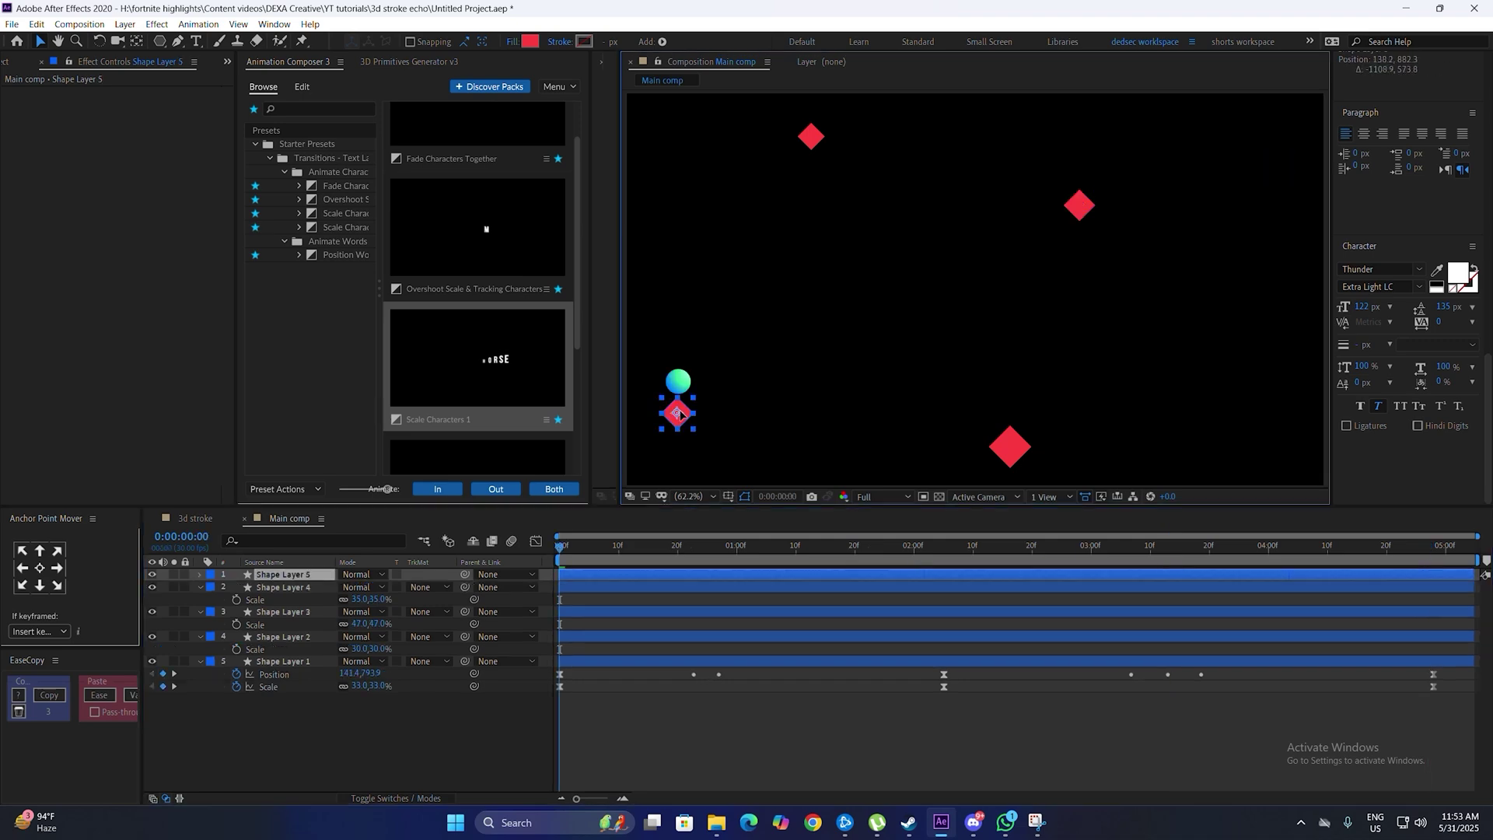
key(s)
drag(358, 587, 347, 587)
drag(677, 418, 678, 410)
- Fill the diamond at the path's start with white and the large diamond below the curve with light cyan, 3FDBFF
click(531, 41)
click(113, 449)
click(1017, 454)
click(531, 41)
click(314, 537)
click(245, 449)
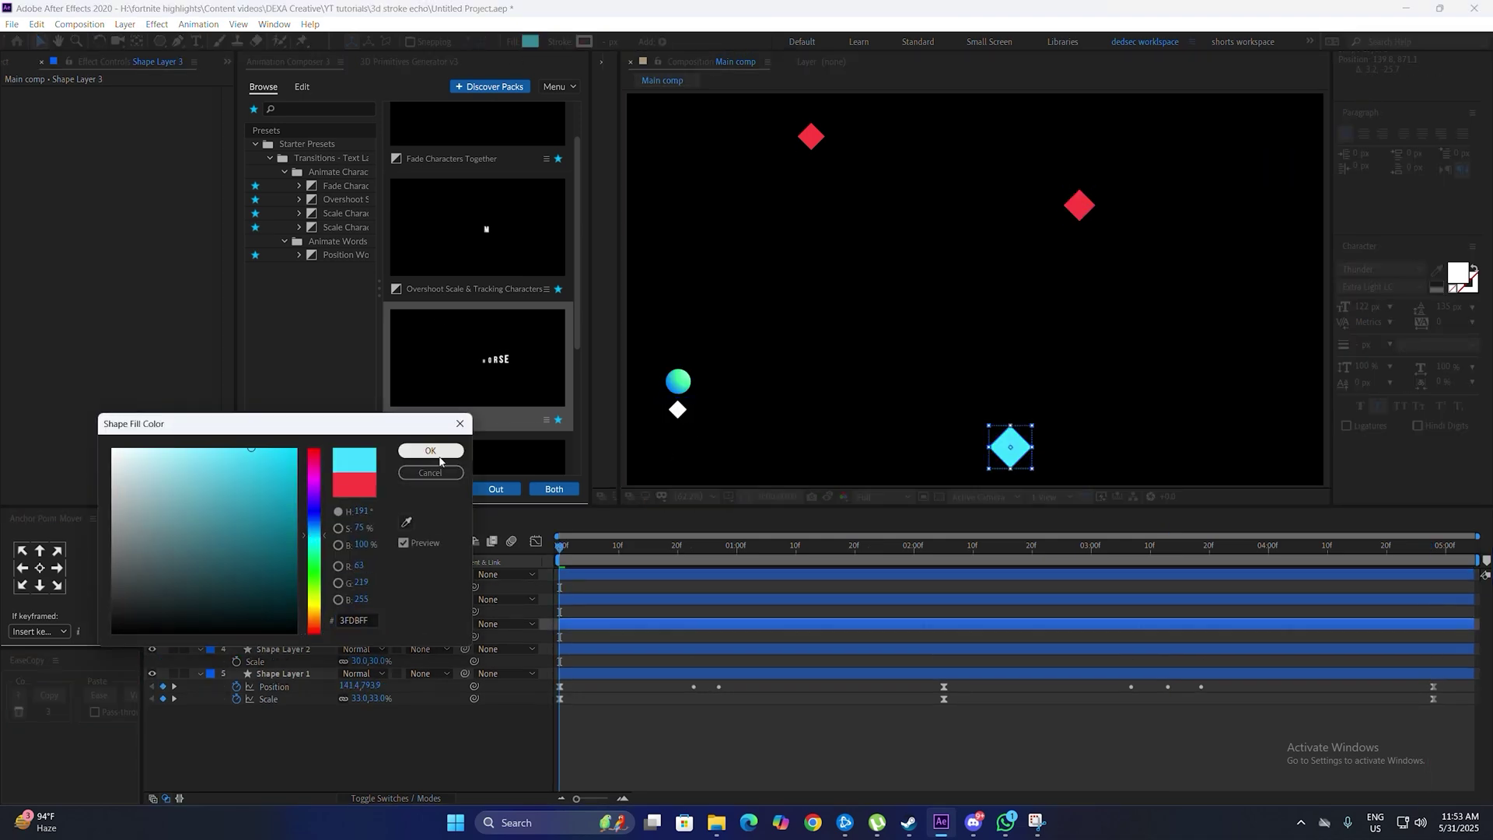
click(438, 454)
- Change the fill of the diamond beside the small second loop to magenta
click(1079, 205)
click(531, 41)
drag(313, 509, 306, 486)
click(431, 451)
- Turn the circle's Echo effect back on and add a Colors keyframe for its gradient fill at 0:00:00:21
click(739, 739)
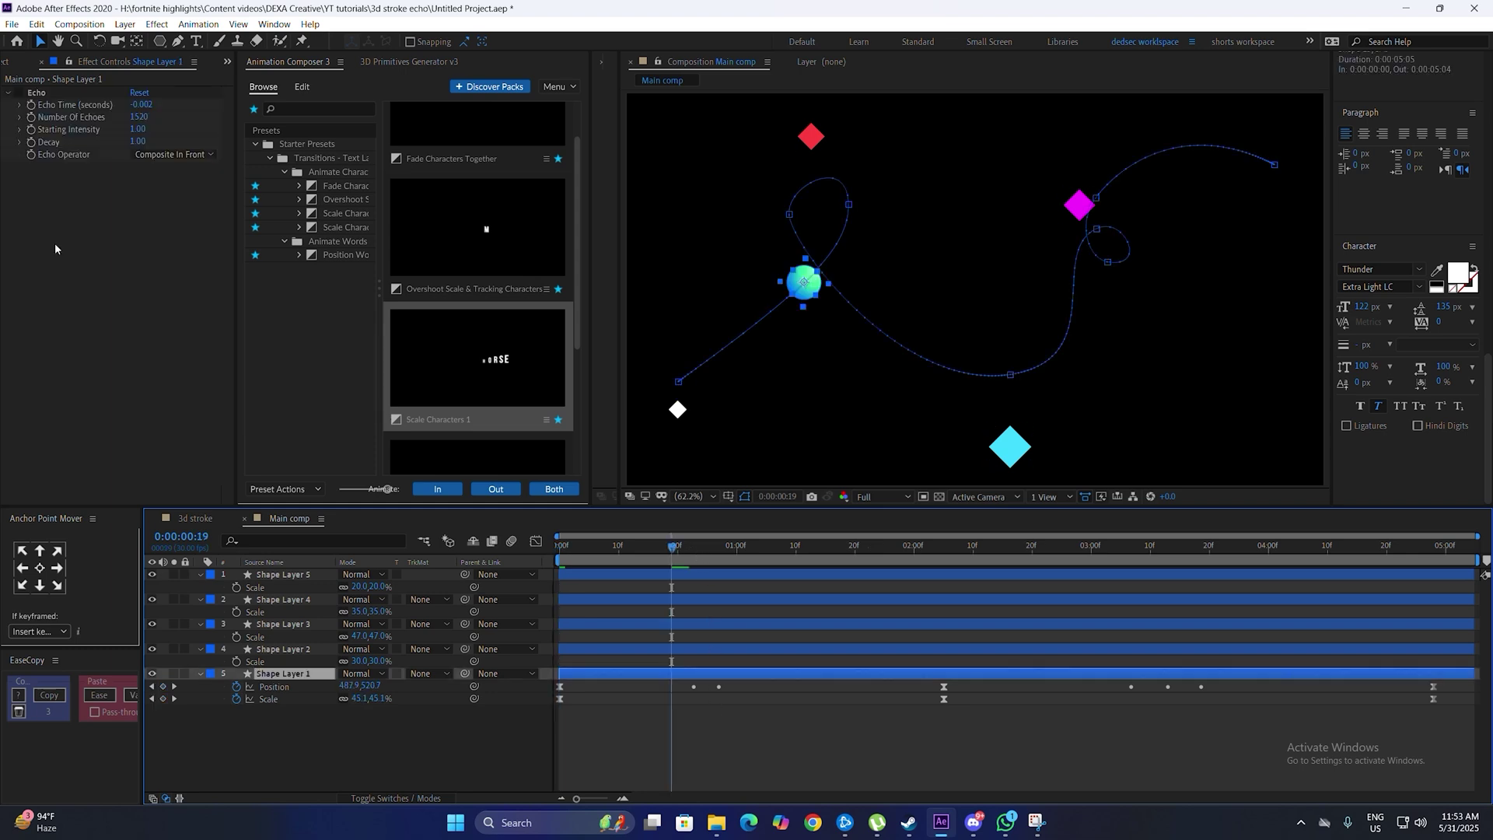
click(19, 94)
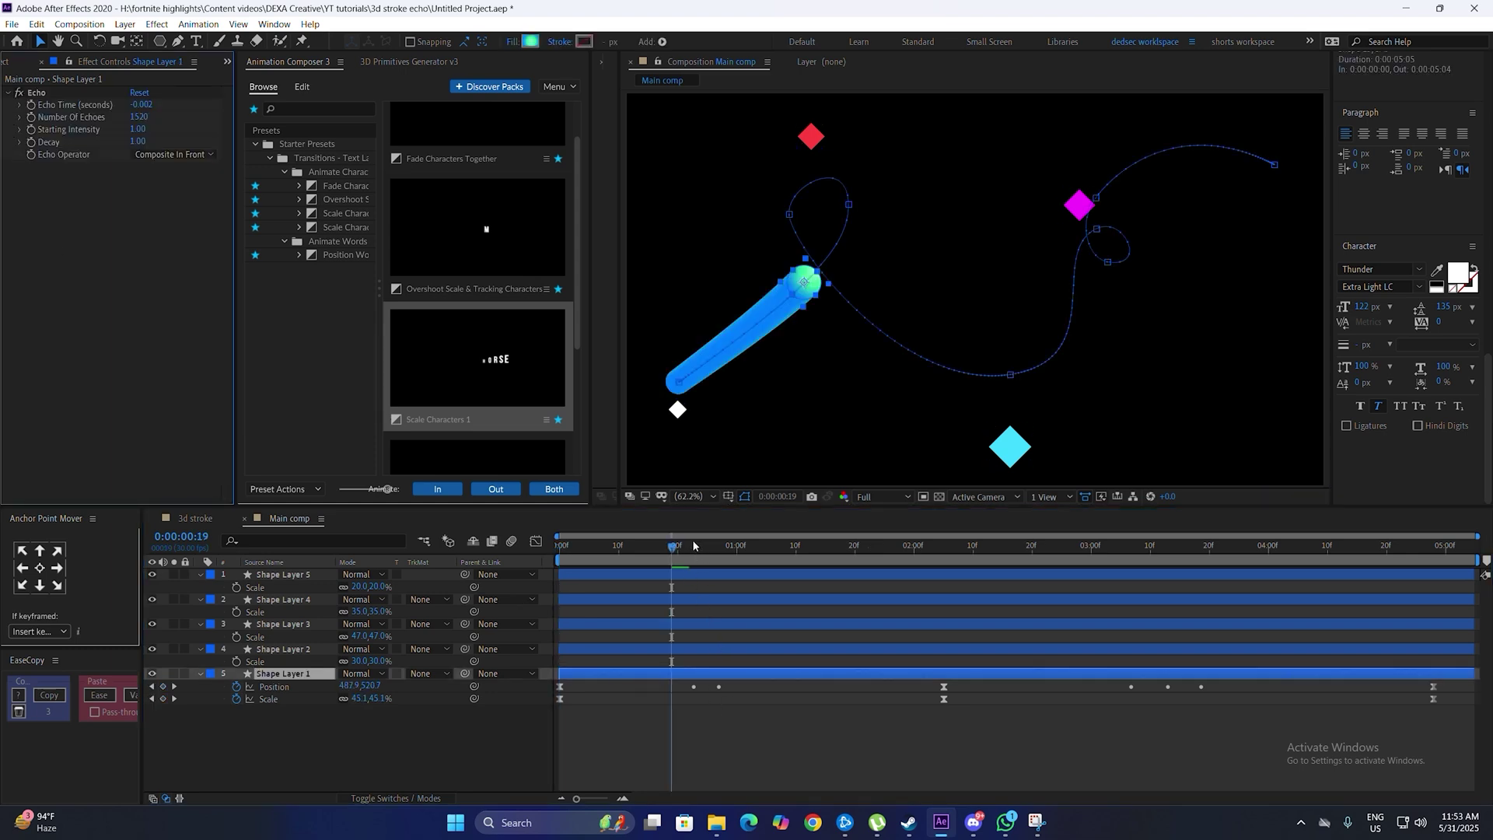
click(201, 674)
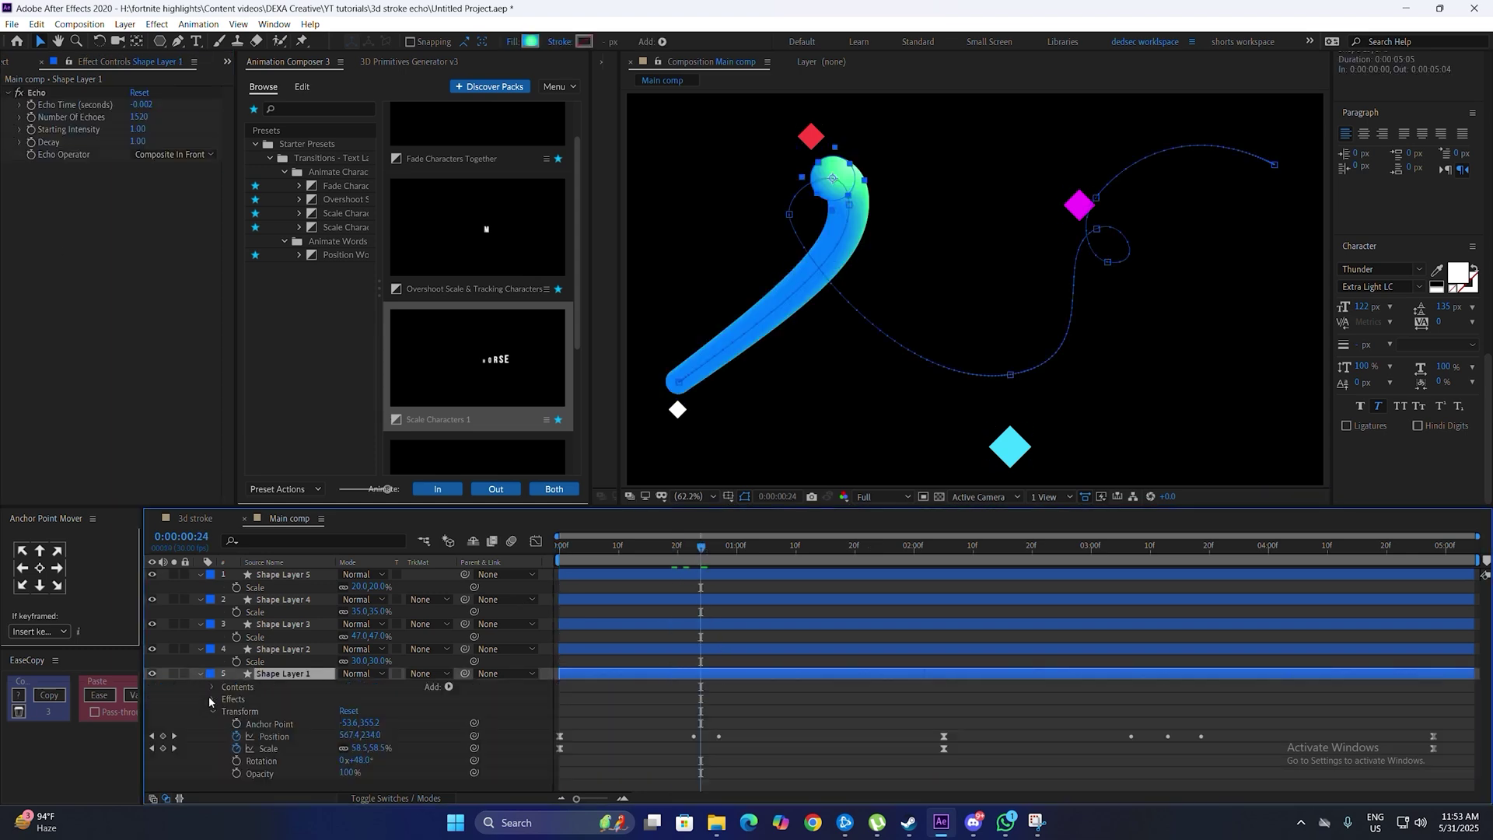
click(213, 688)
click(225, 700)
click(238, 737)
scroll(237, 752, down, 2)
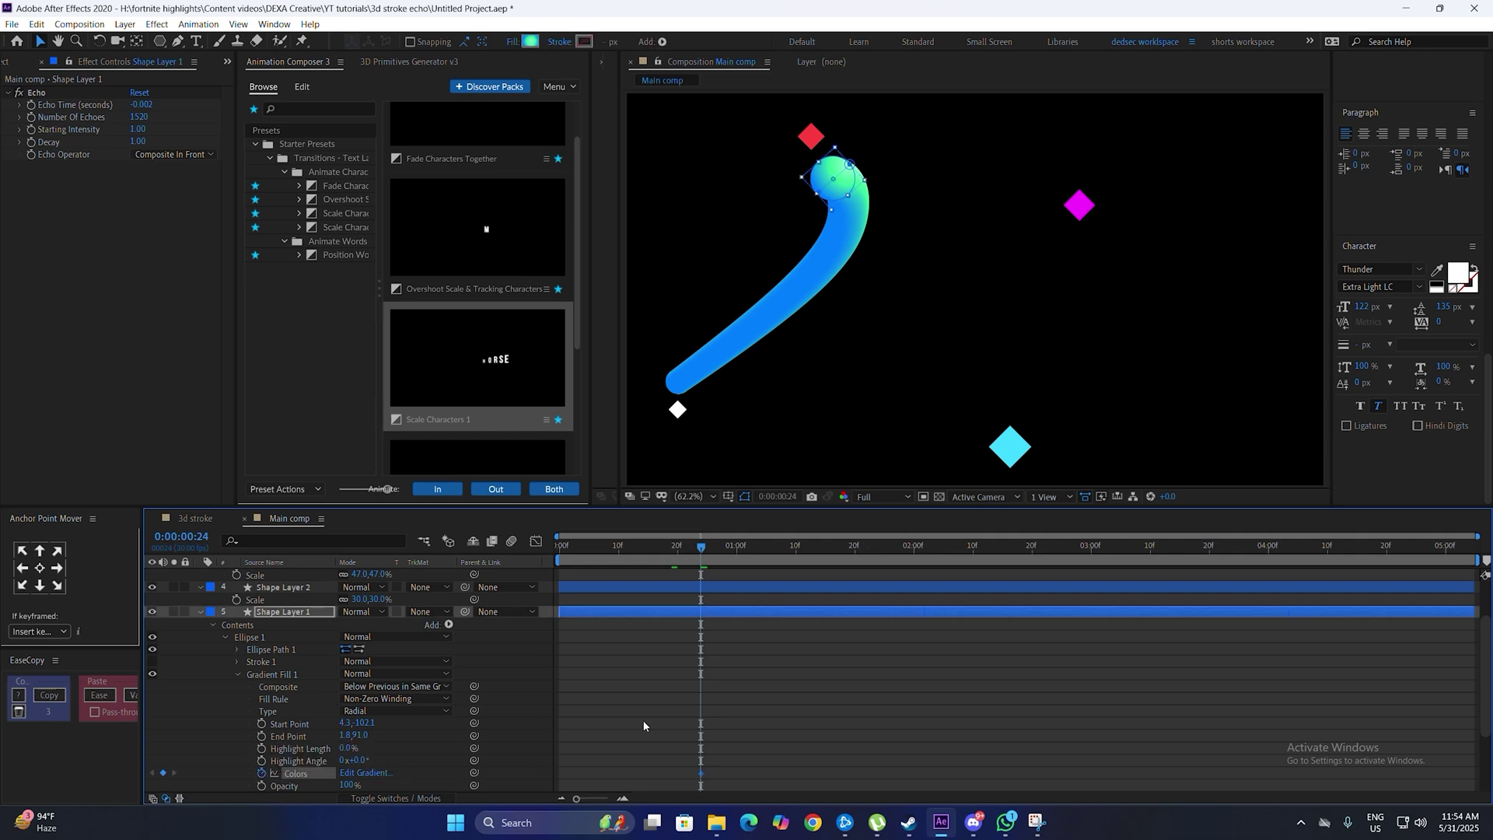
key(u)
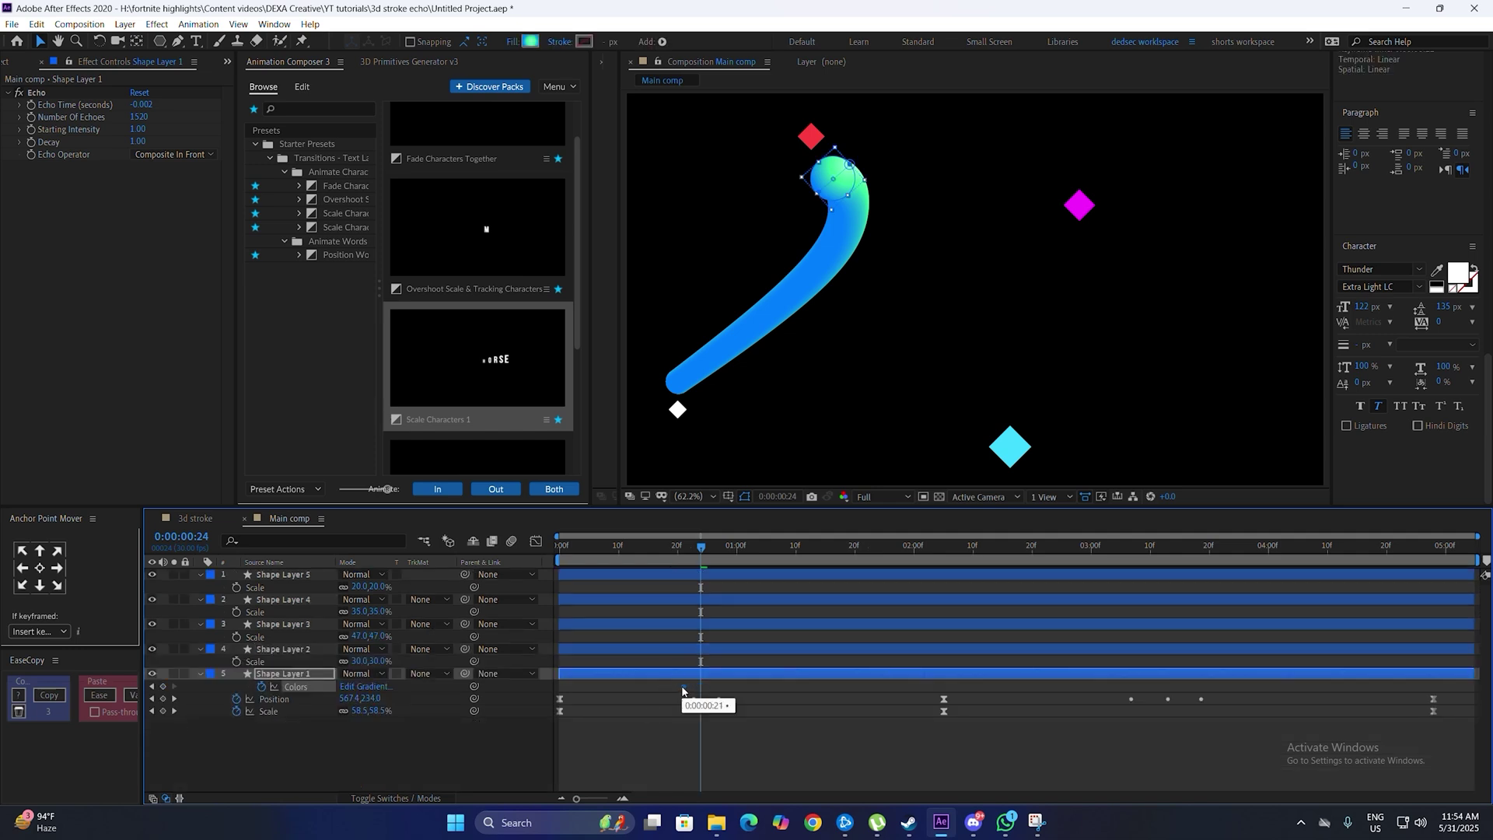
- At 0:00:00:24, change the middle color stop of the circle's gradient from green to red, F43B3B
click(530, 41)
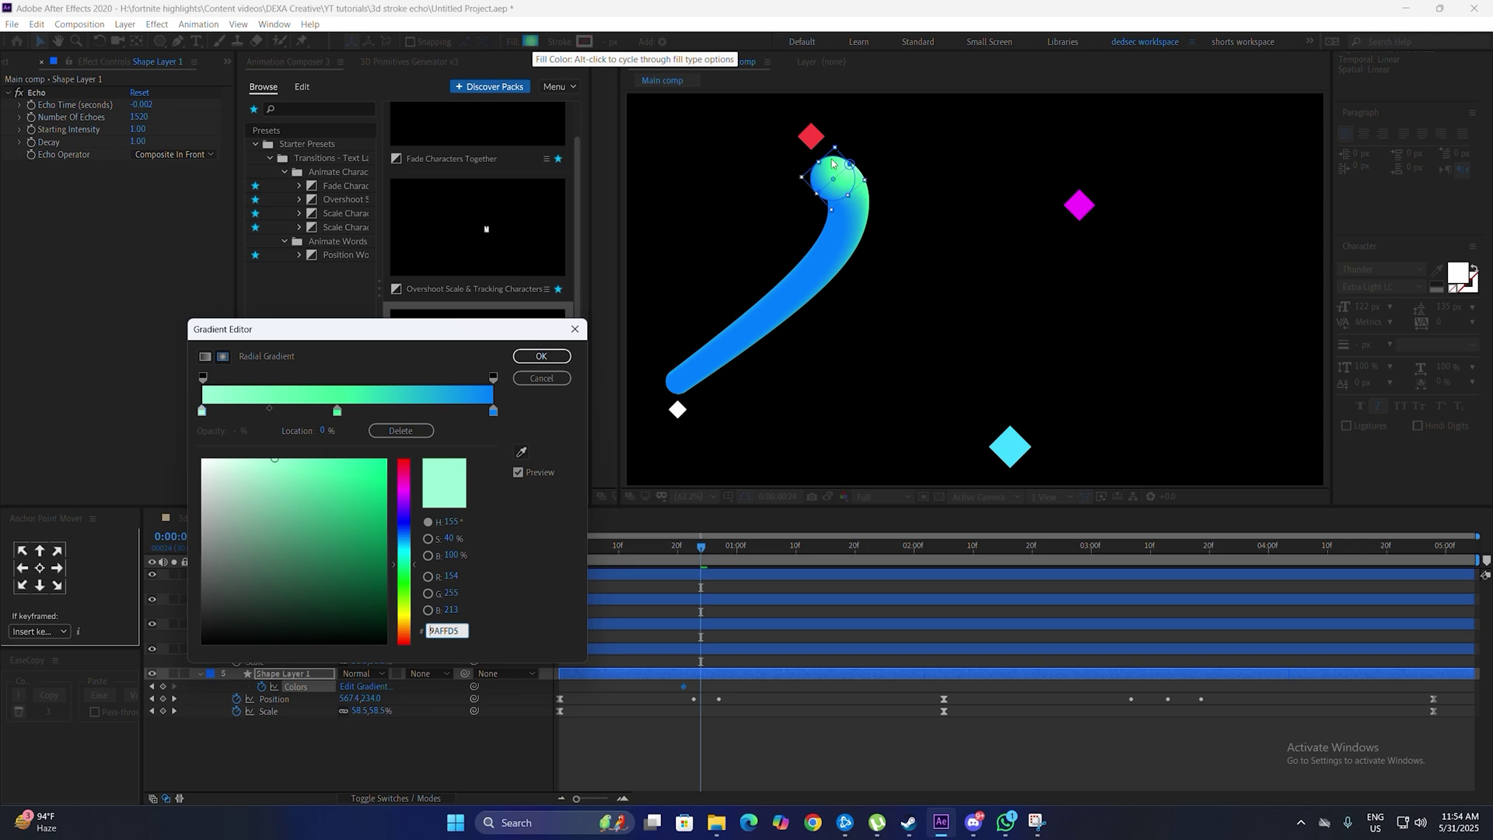
click(336, 411)
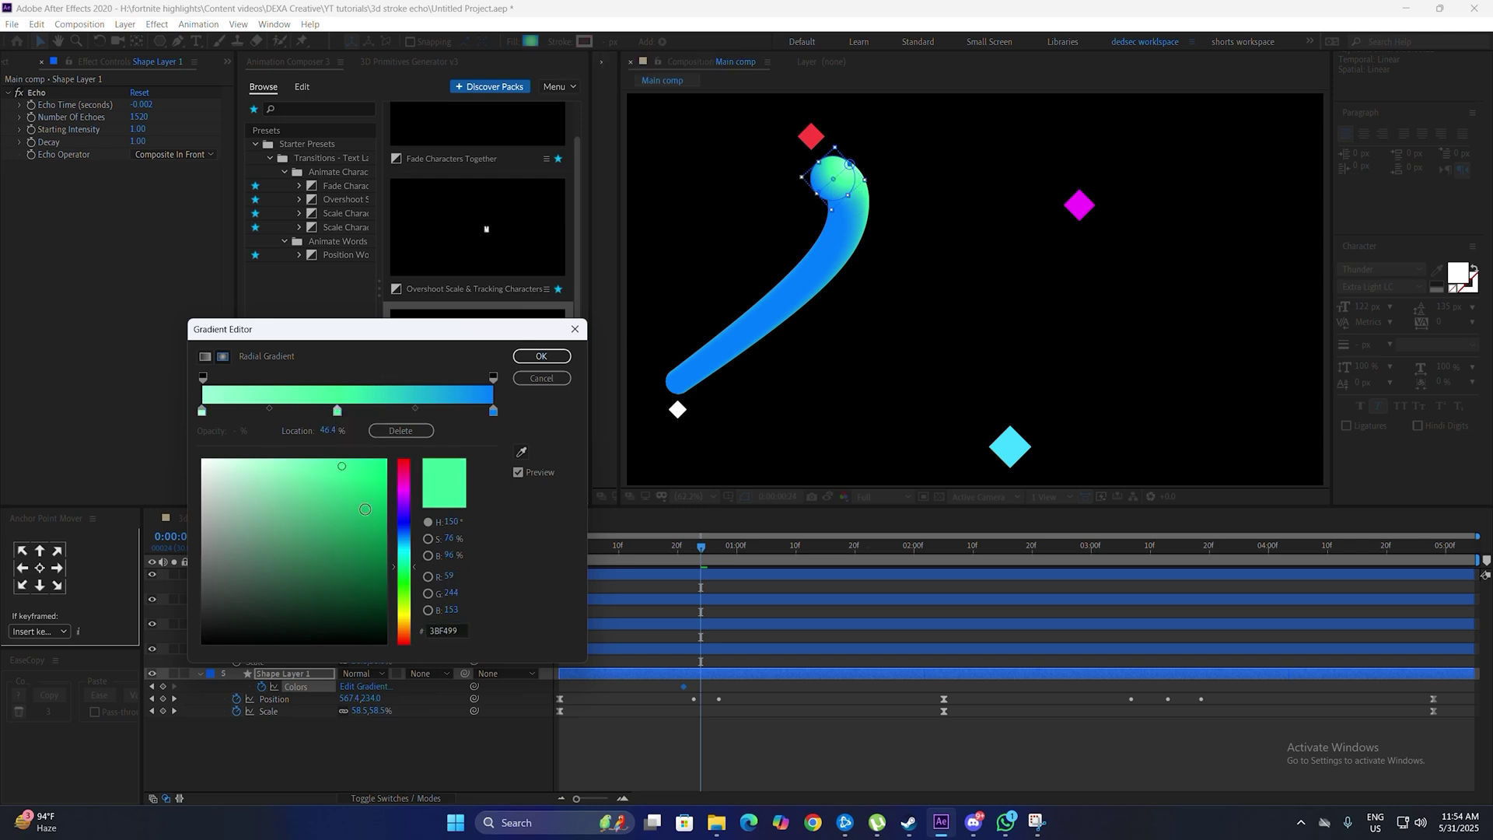
drag(402, 479, 374, 462)
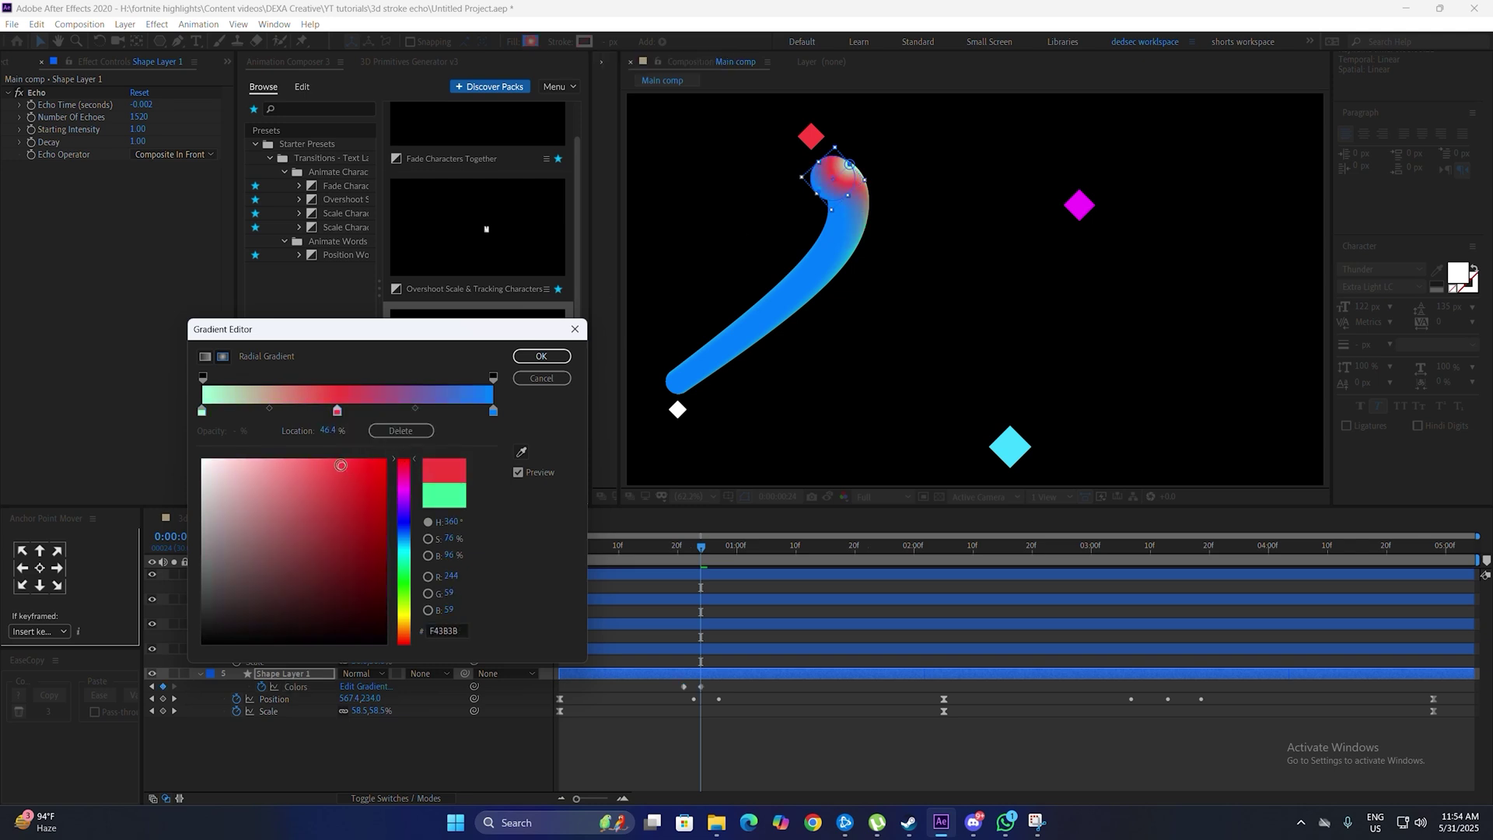
click(542, 357)
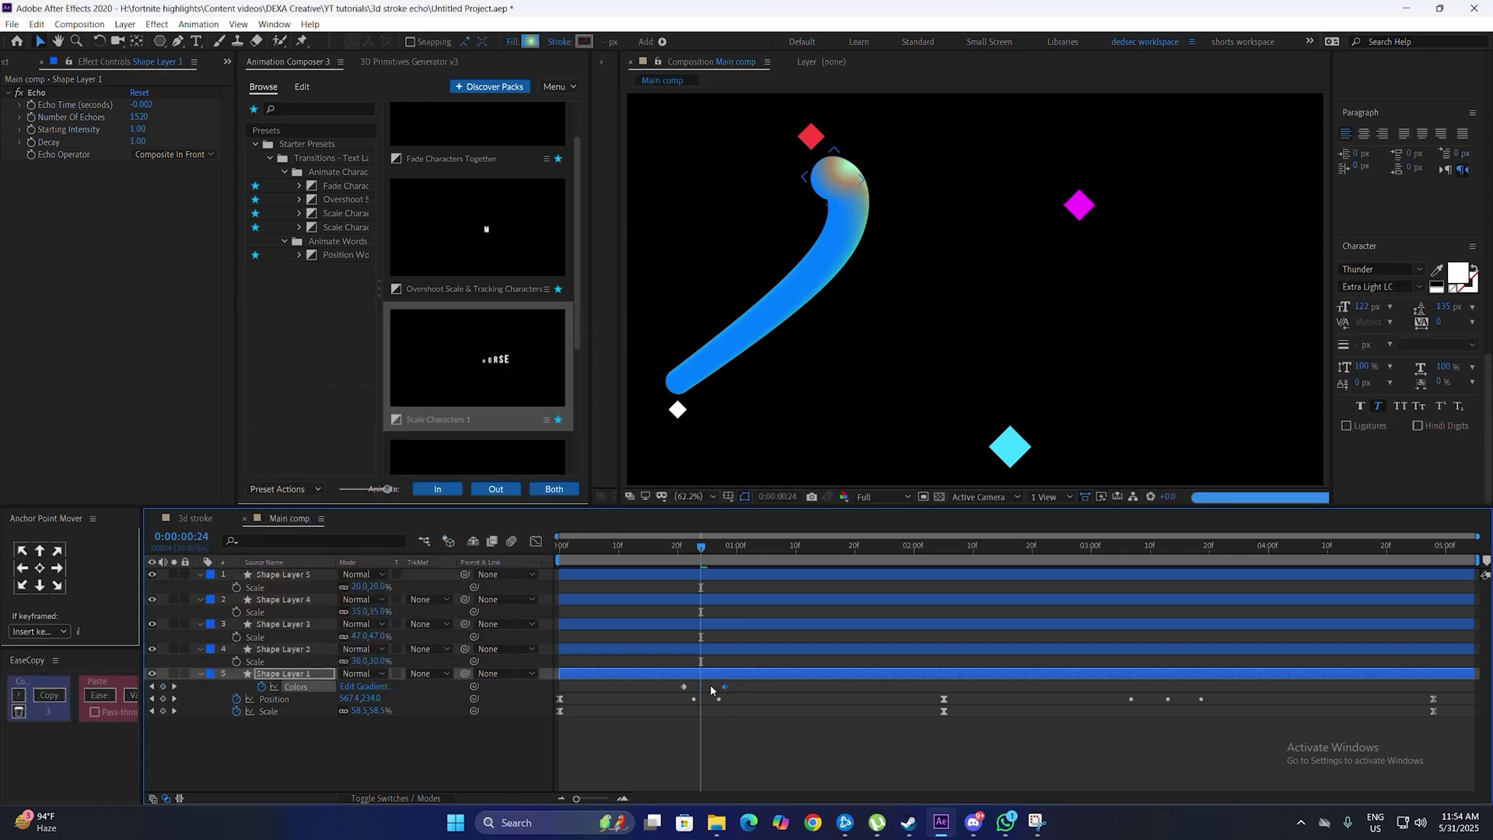
- Shift the red Colors keyframe about four frames forward in time, apply Easy Ease to both Colors keyframes, and preview
drag(644, 685, 751, 684)
key(F9)
key(space)
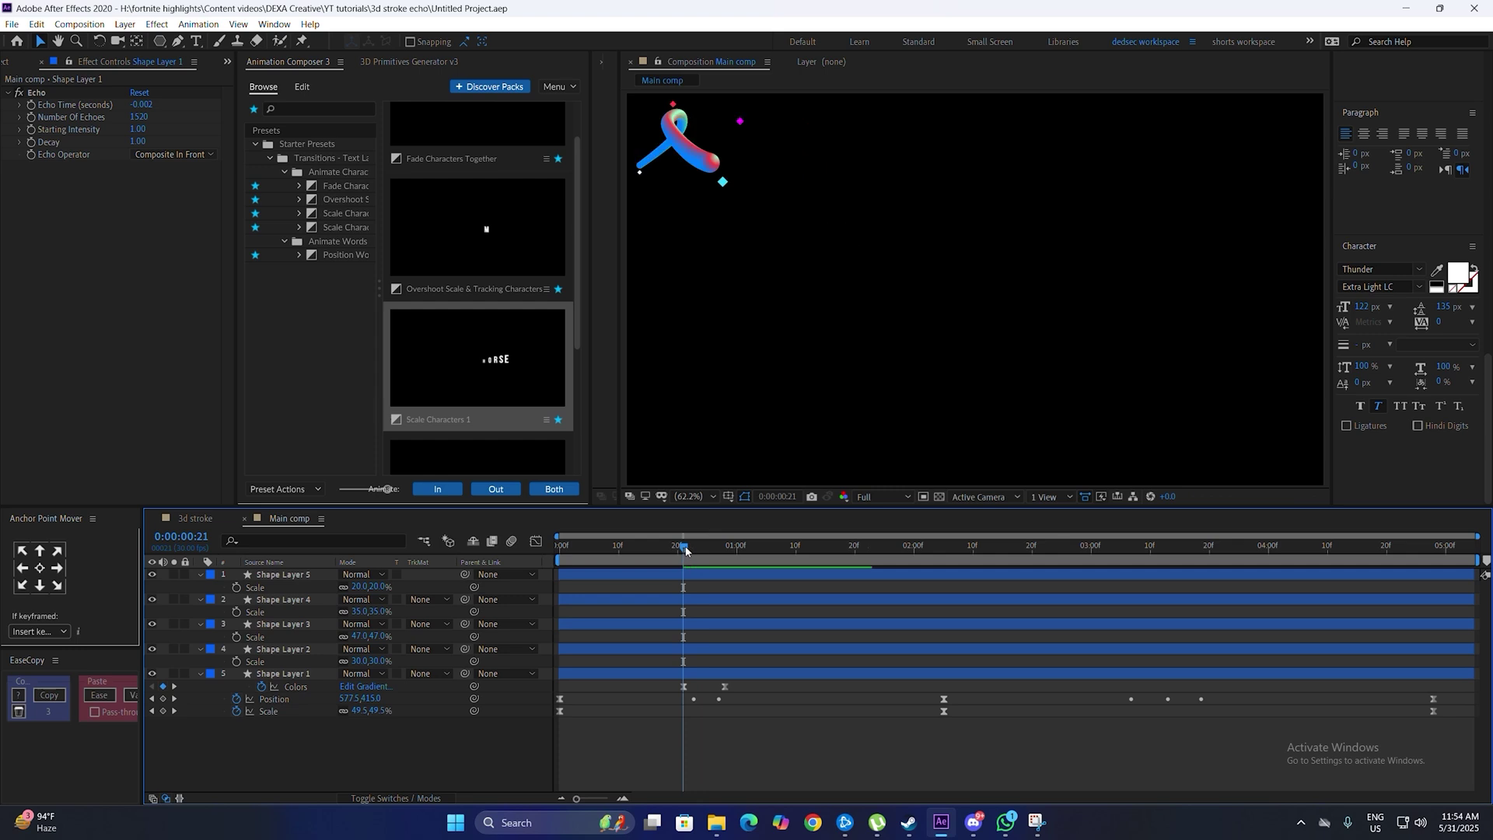
- Preview the stroke's color change and add a Colors keyframe for the circle's gradient at 0:00:02:00
key(space)
key(space)
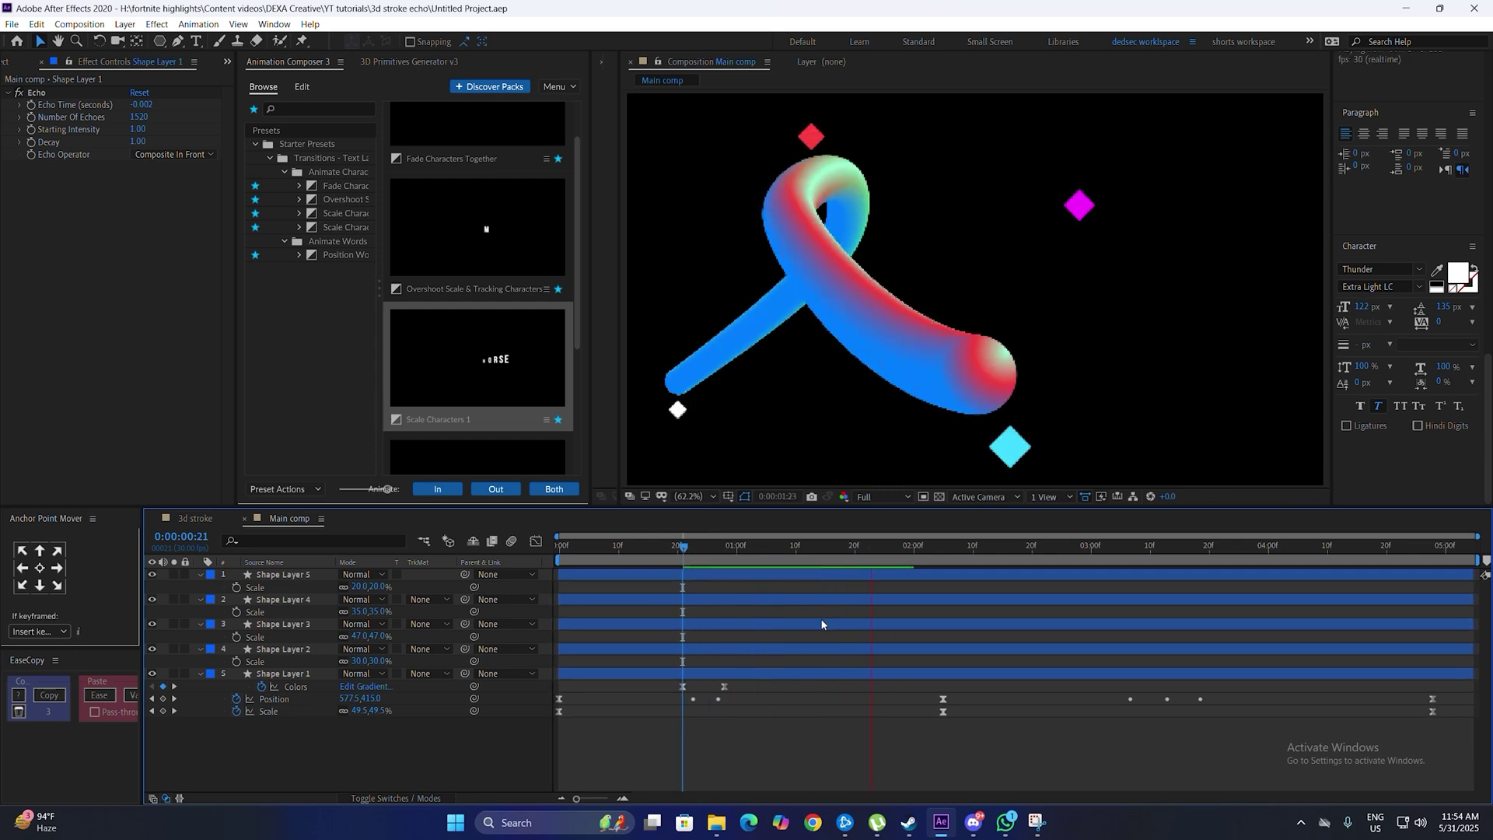
key(space)
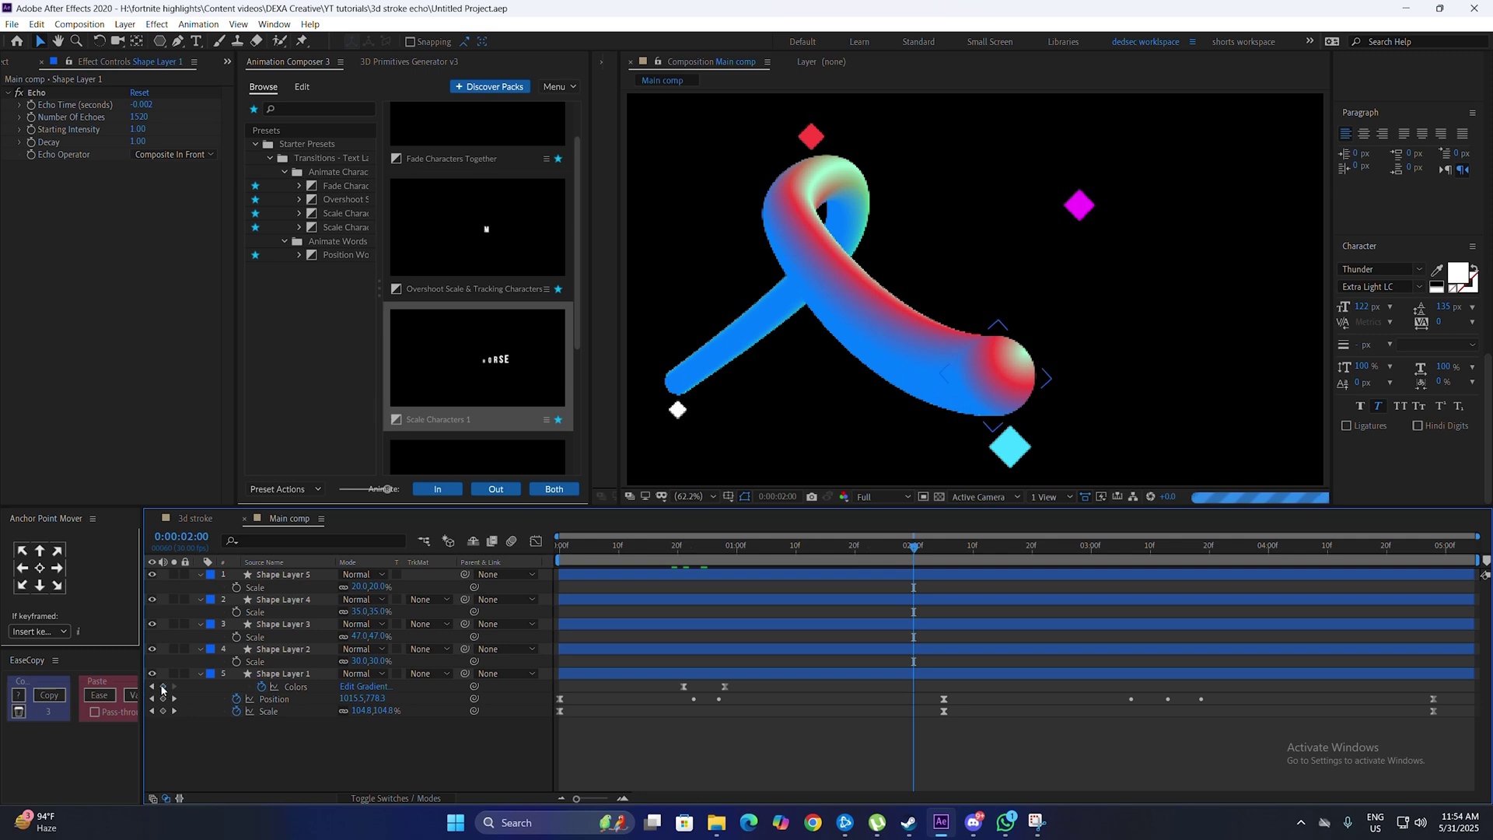
click(162, 686)
- At 0:00:02:11, change the middle color stop of the circle's gradient from red to cyan, 36FFEC
key(shift+Page_Down)
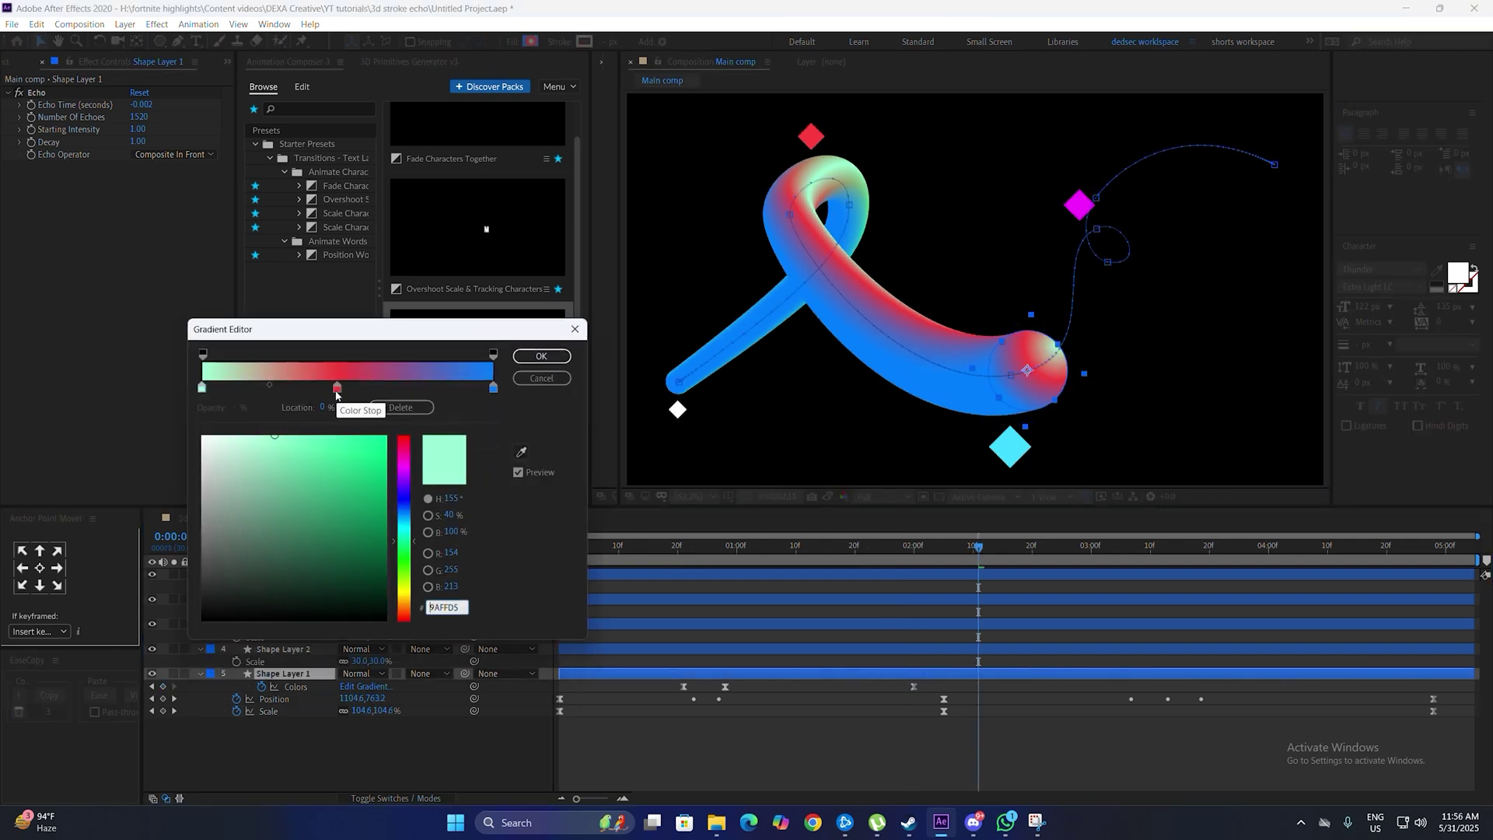
click(337, 389)
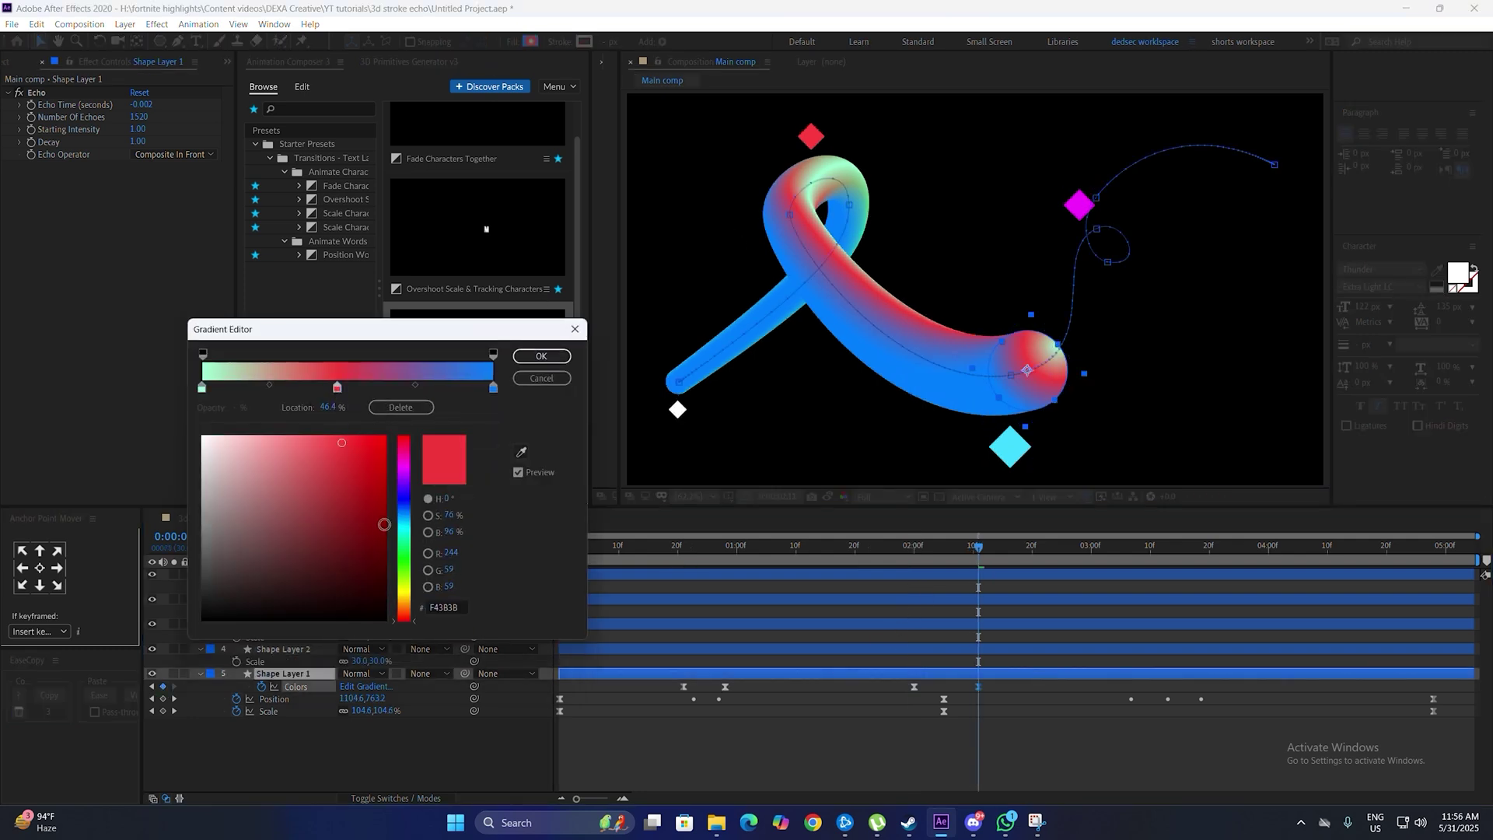
click(404, 531)
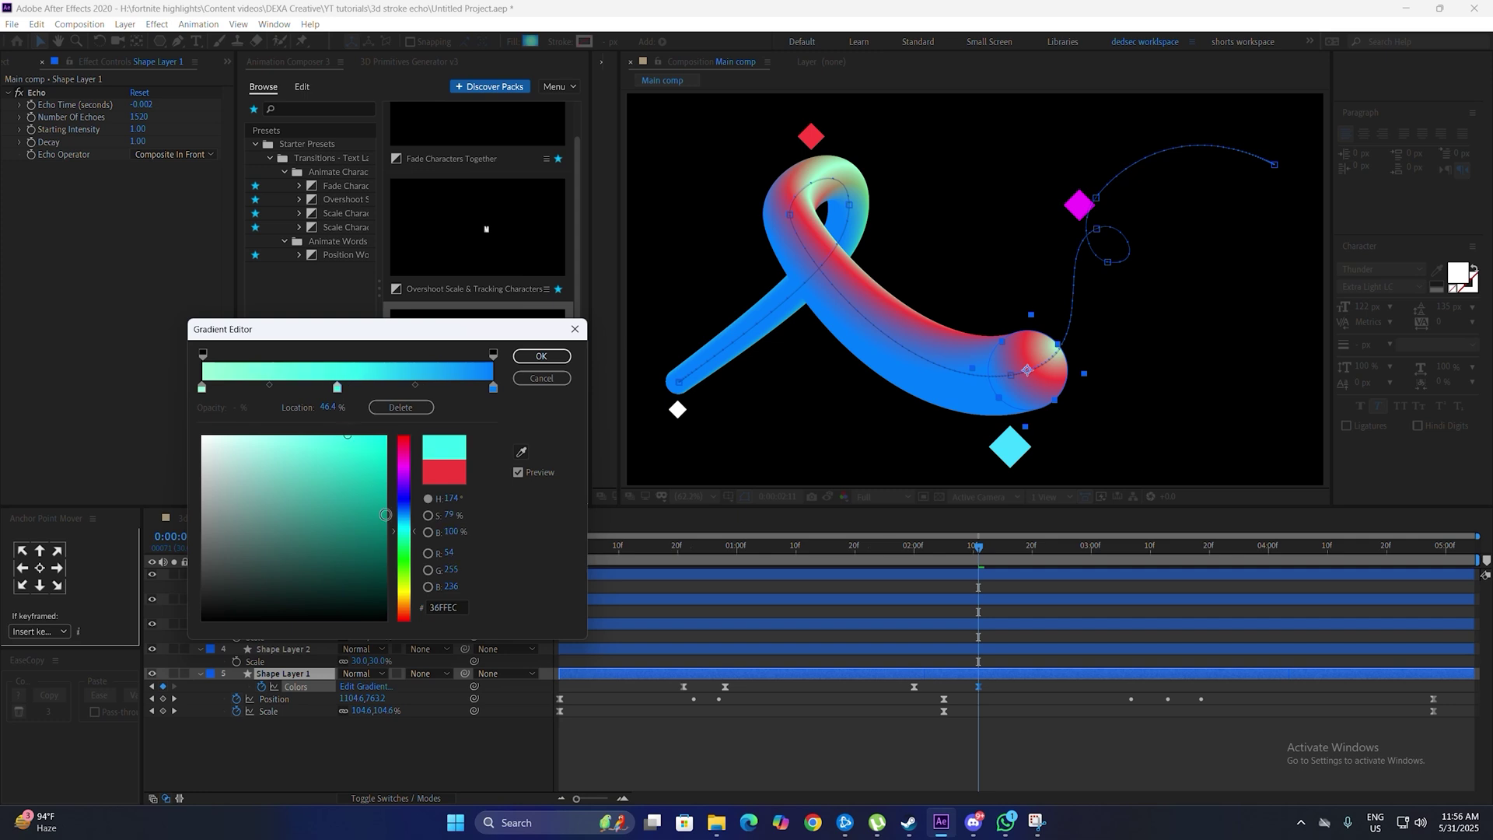
click(405, 535)
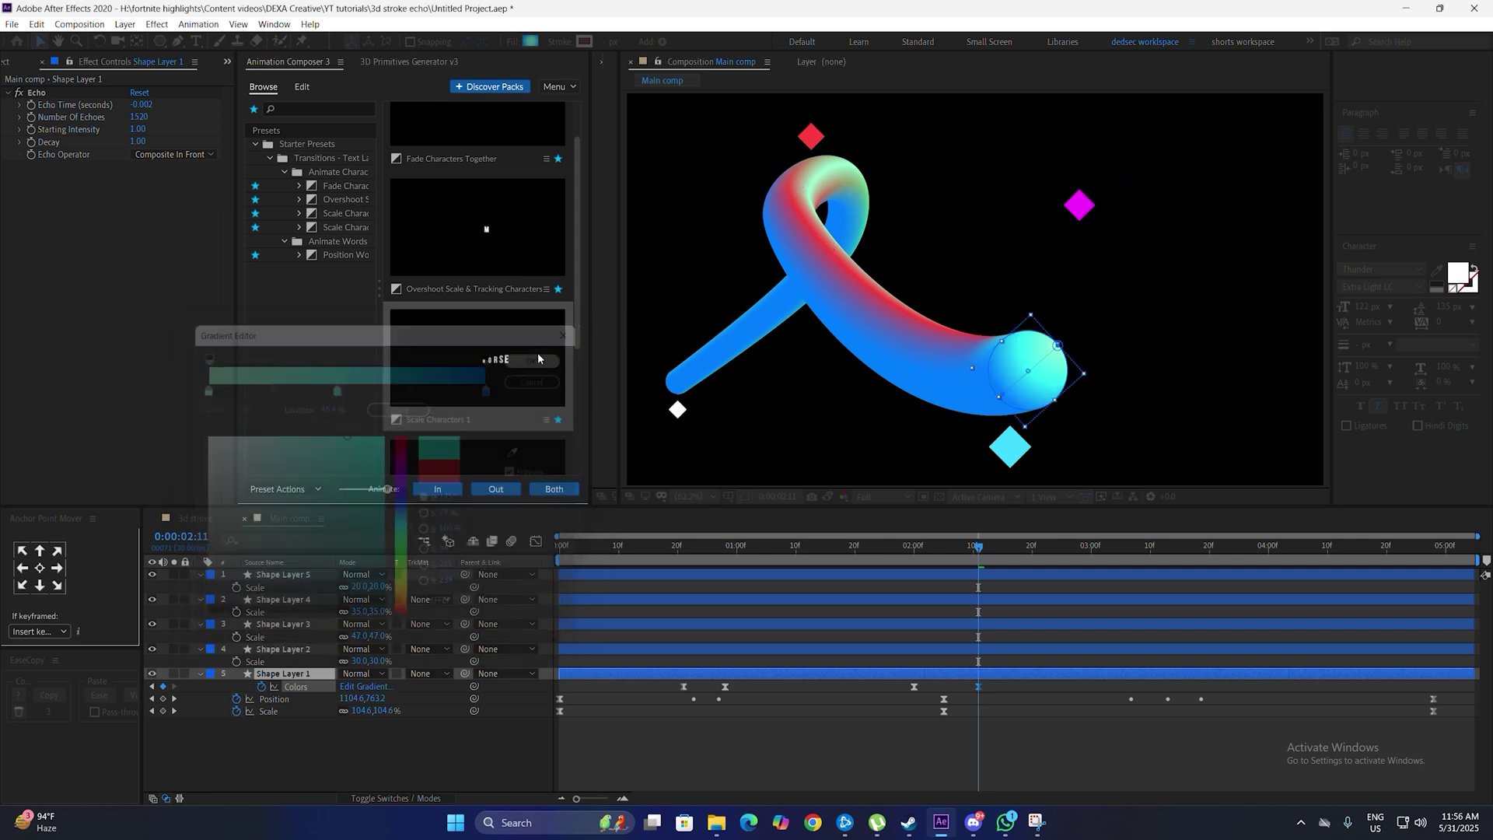
- Add a Colors keyframe at about 0:00:03:06, and move the magenta diamond clear of the stroke's second loop
drag(979, 547, 1204, 546)
click(162, 687)
click(1063, 185)
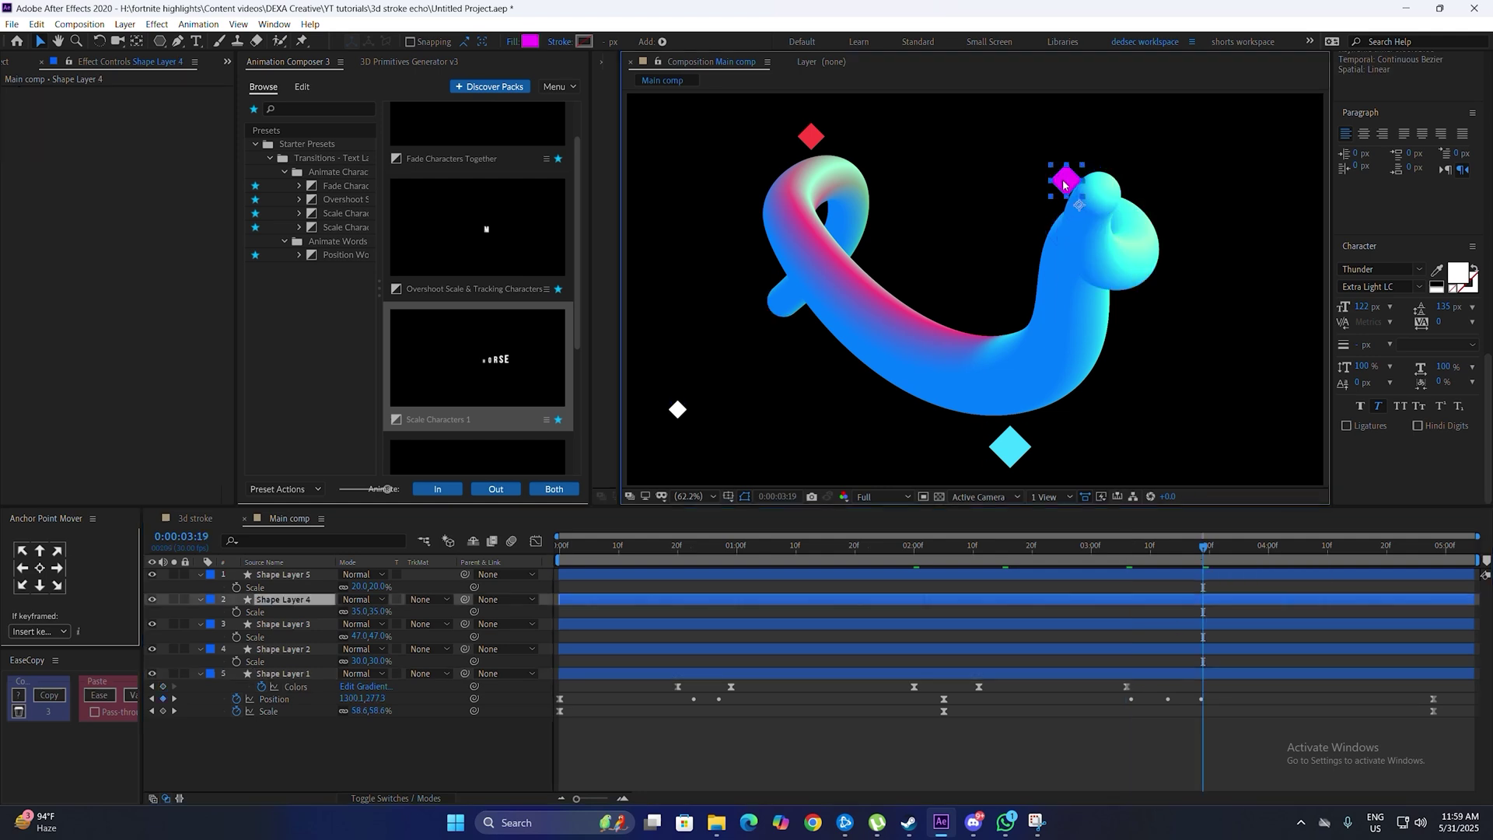
- At 0:00:03:19, change the blue end color stop of the circle's gradient to magenta, EF07DF, and preview the animation from the start
click(1024, 317)
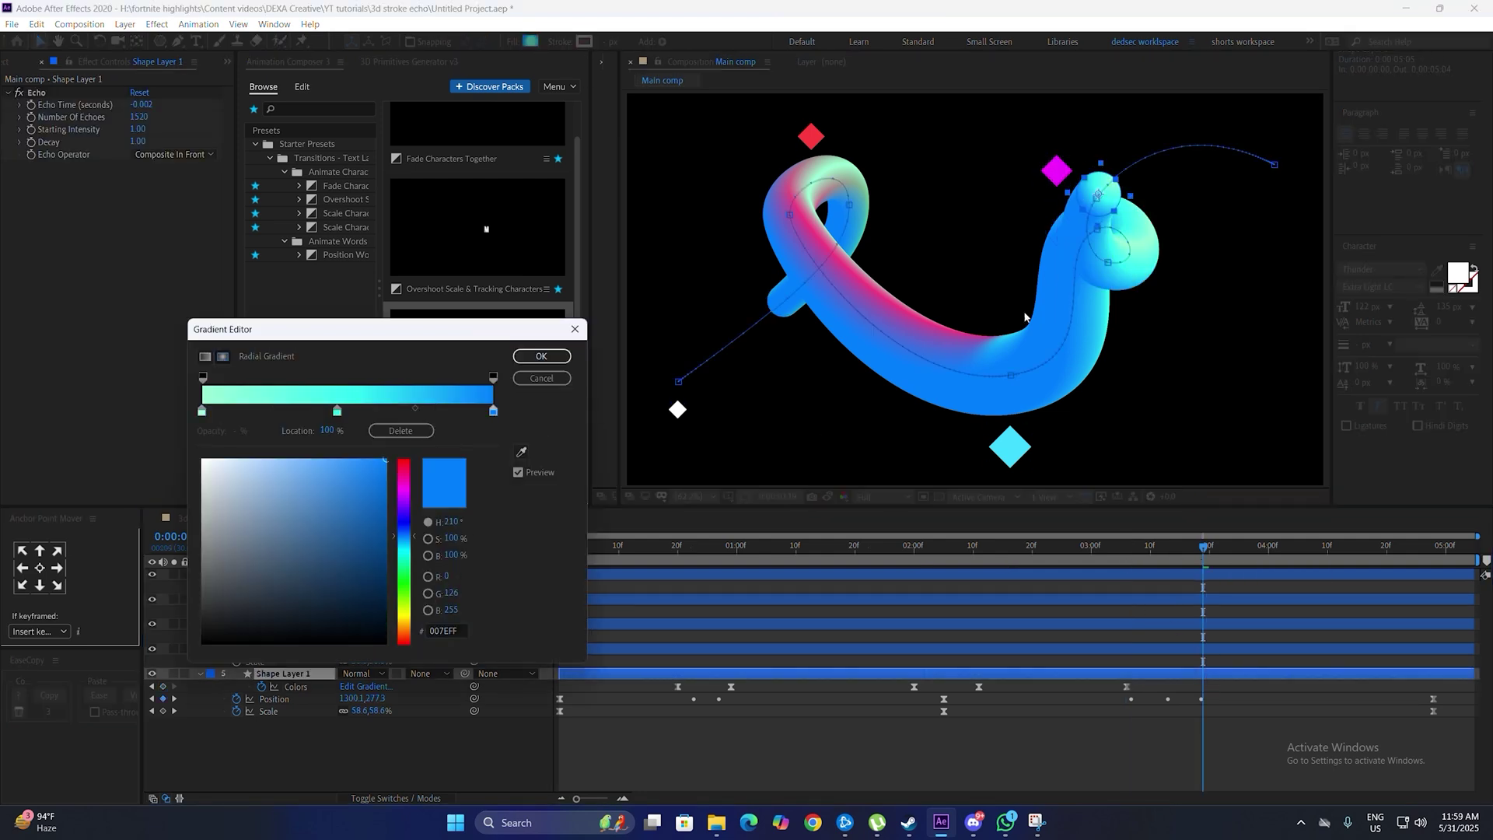
click(404, 492)
click(379, 478)
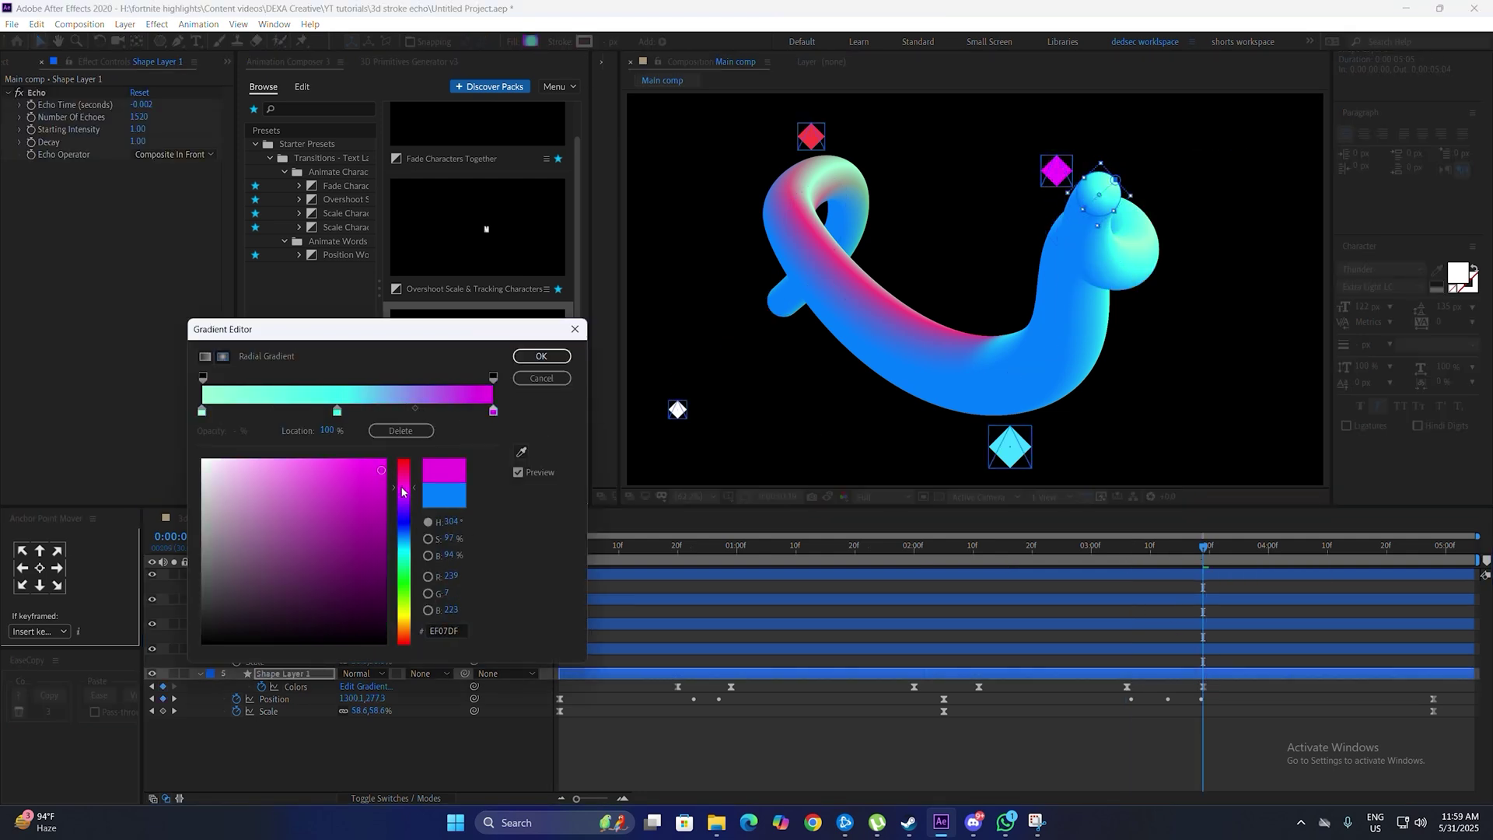
drag(403, 492, 403, 491)
click(541, 356)
click(1132, 731)
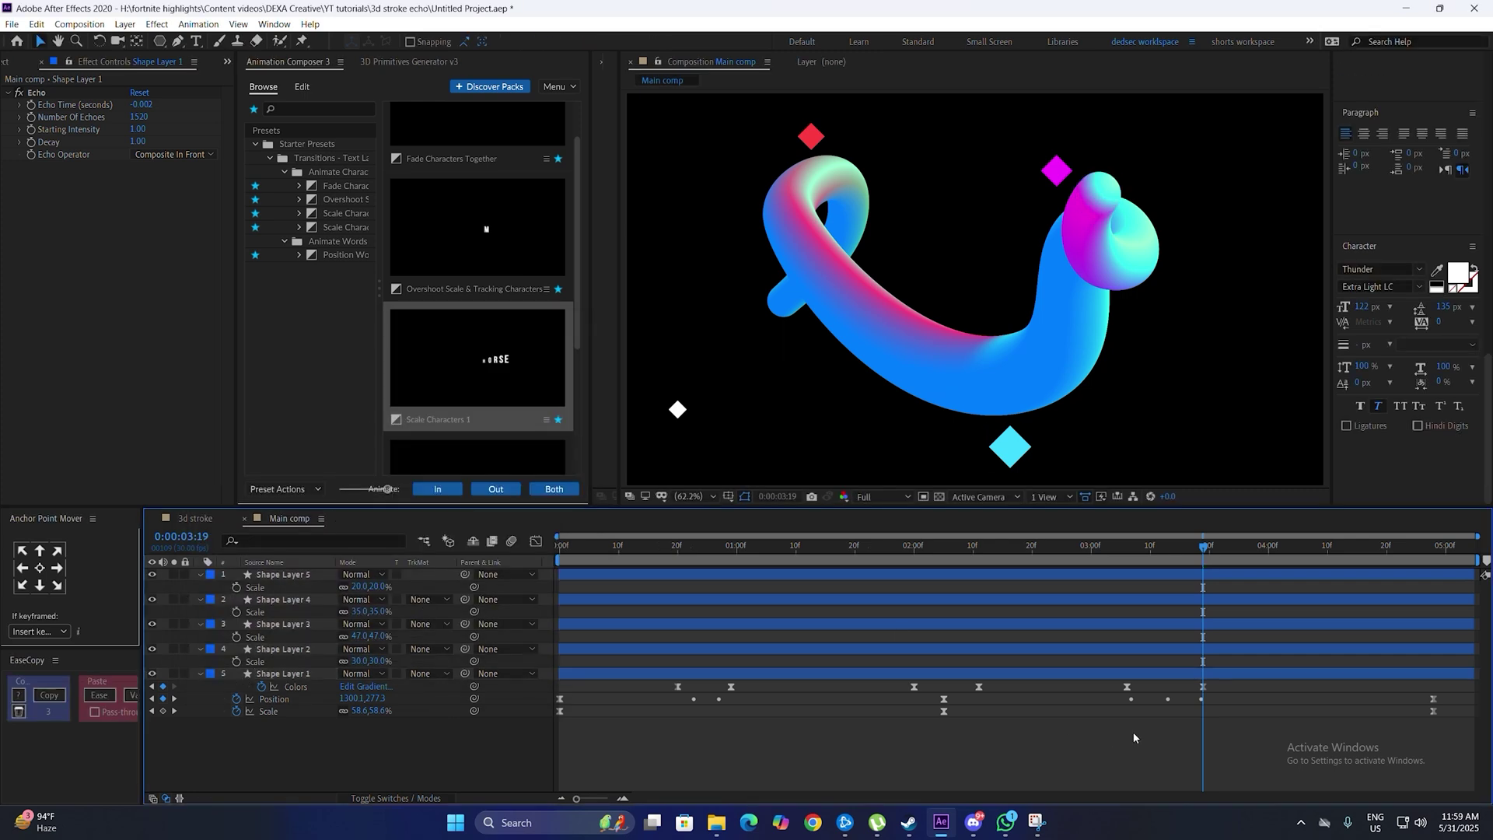
key(space)
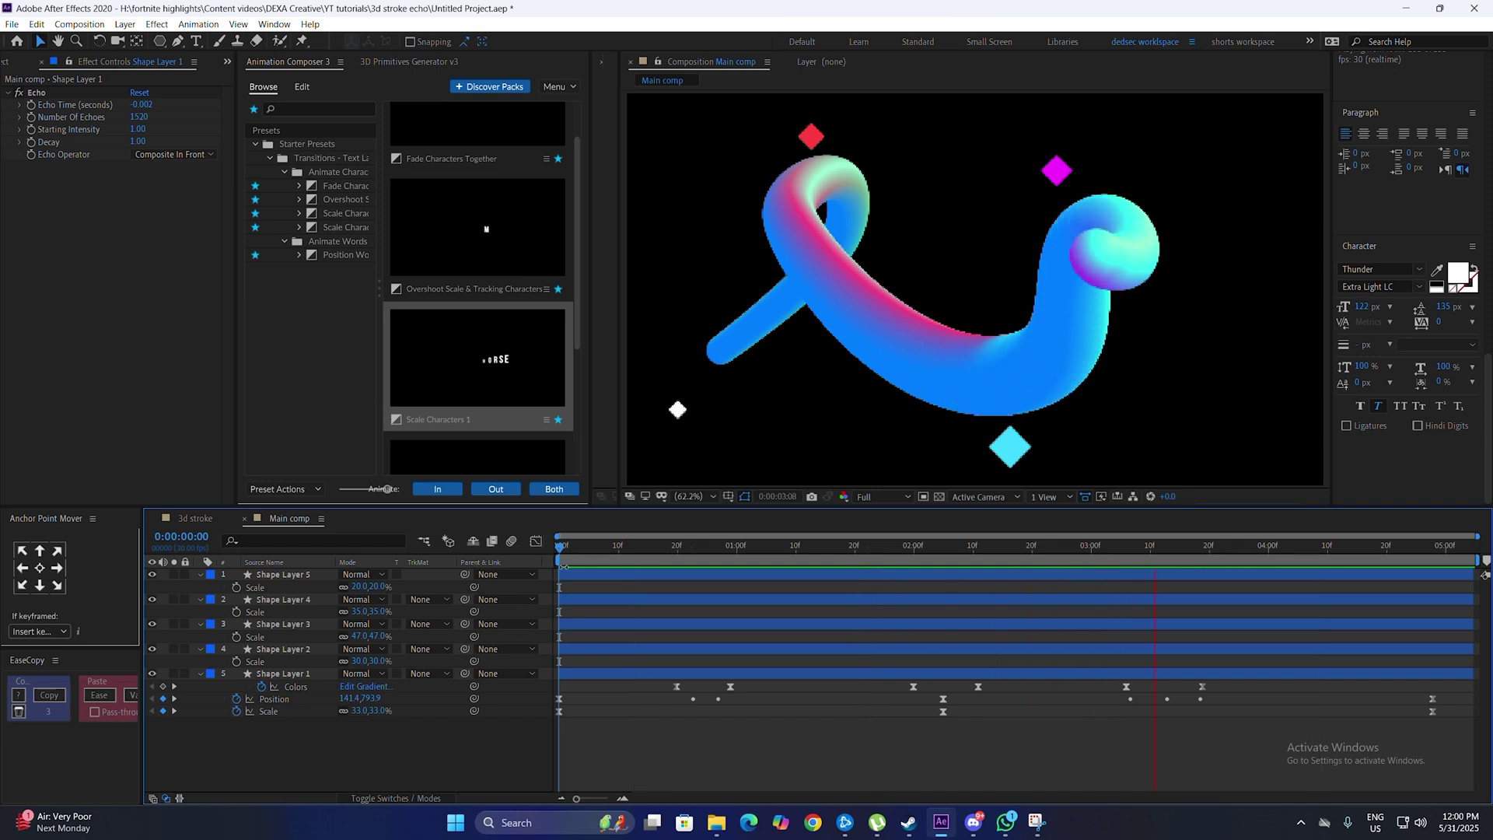
key(space)
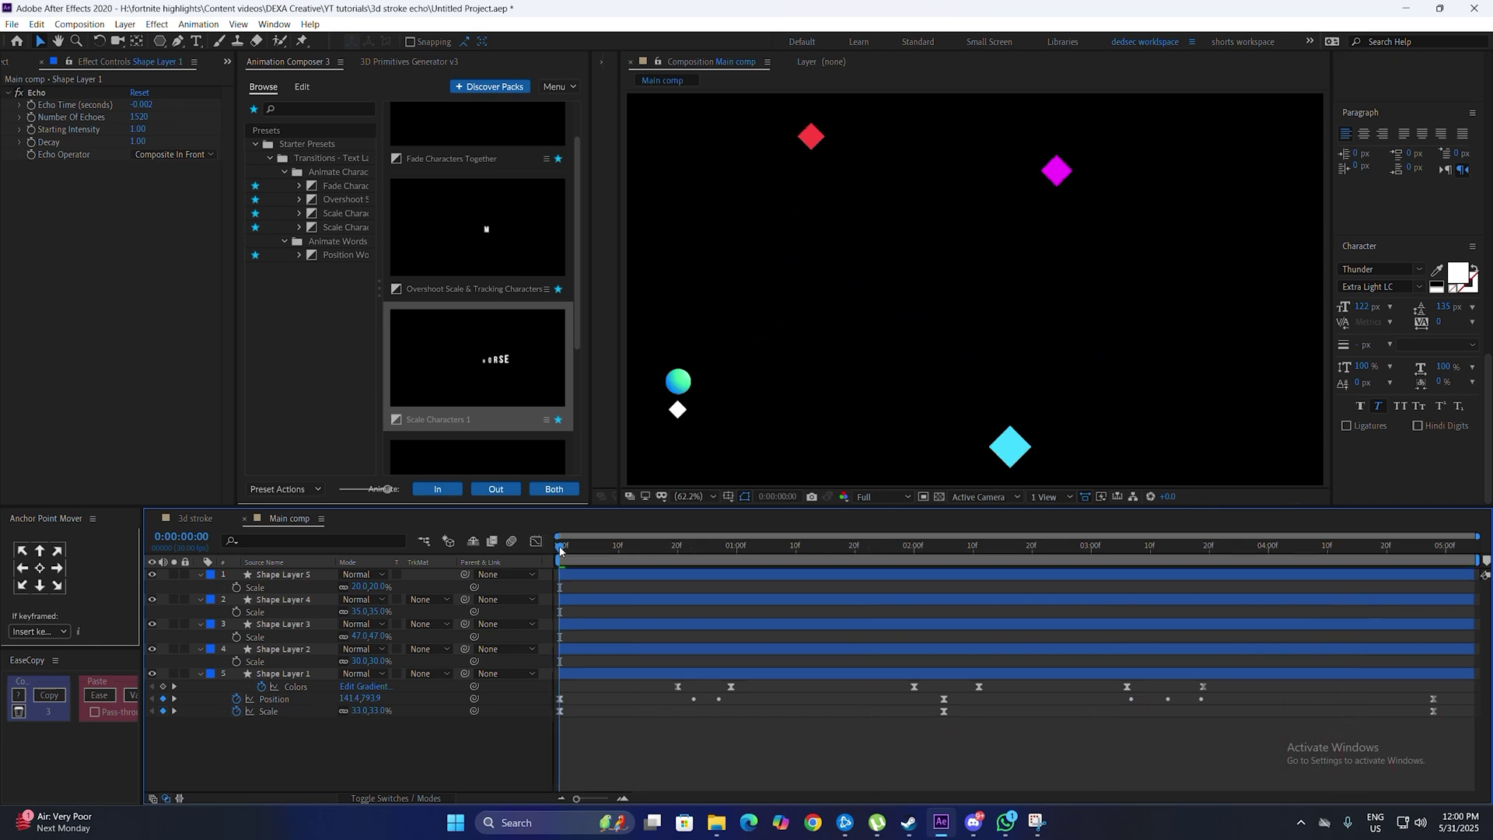
- Create a black 1920 x 1080 solid and place it beneath all the shape layers as the background
key(ctrl+y)
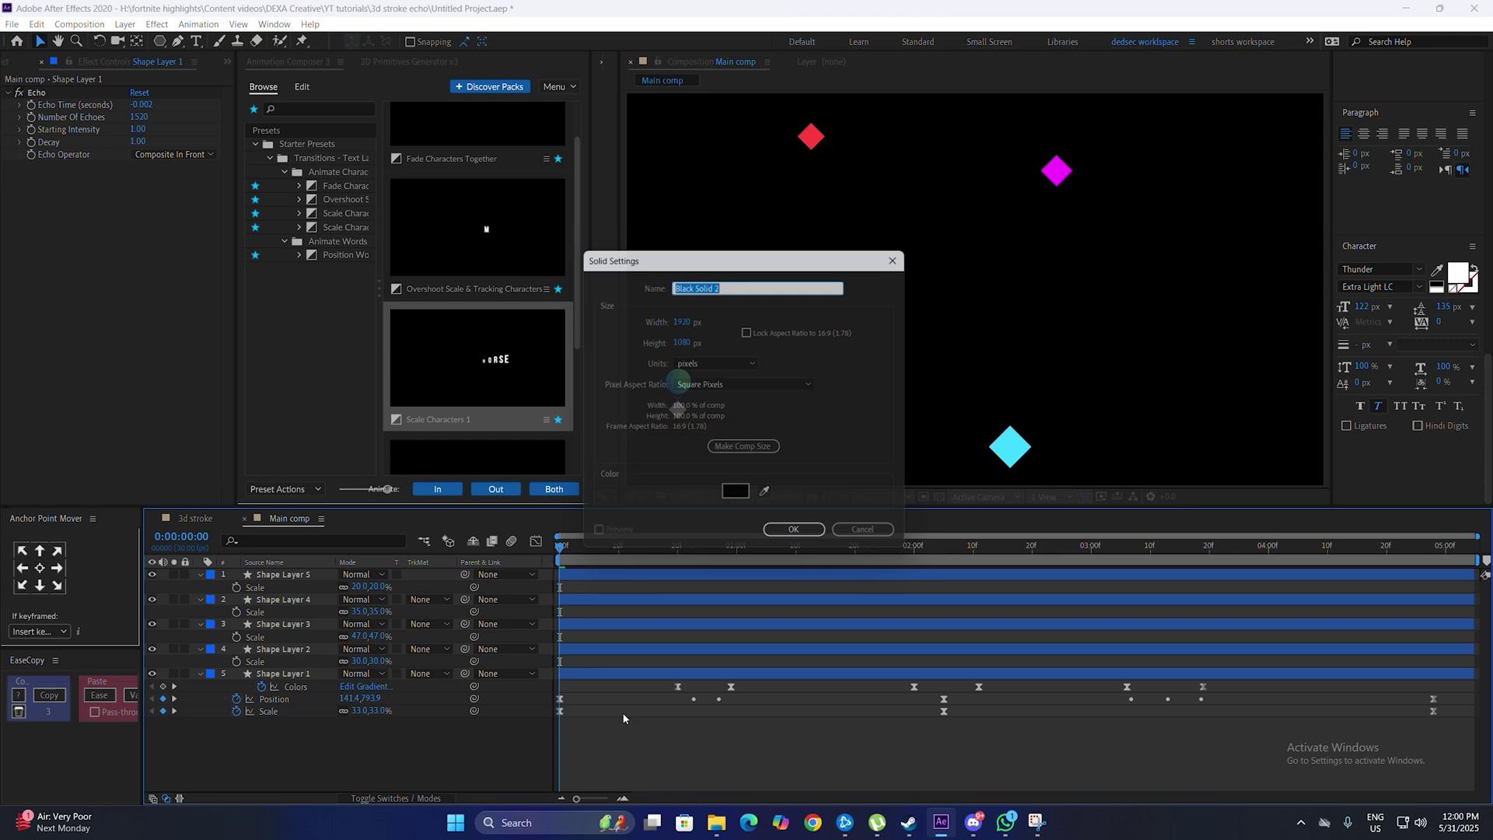
click(800, 540)
drag(286, 578, 283, 728)
- Apply the 4-Color Gradient effect to the background solid, with Color 4 as 505068 and Color 3 as 303030
key(ctrl+space)
text(color g)
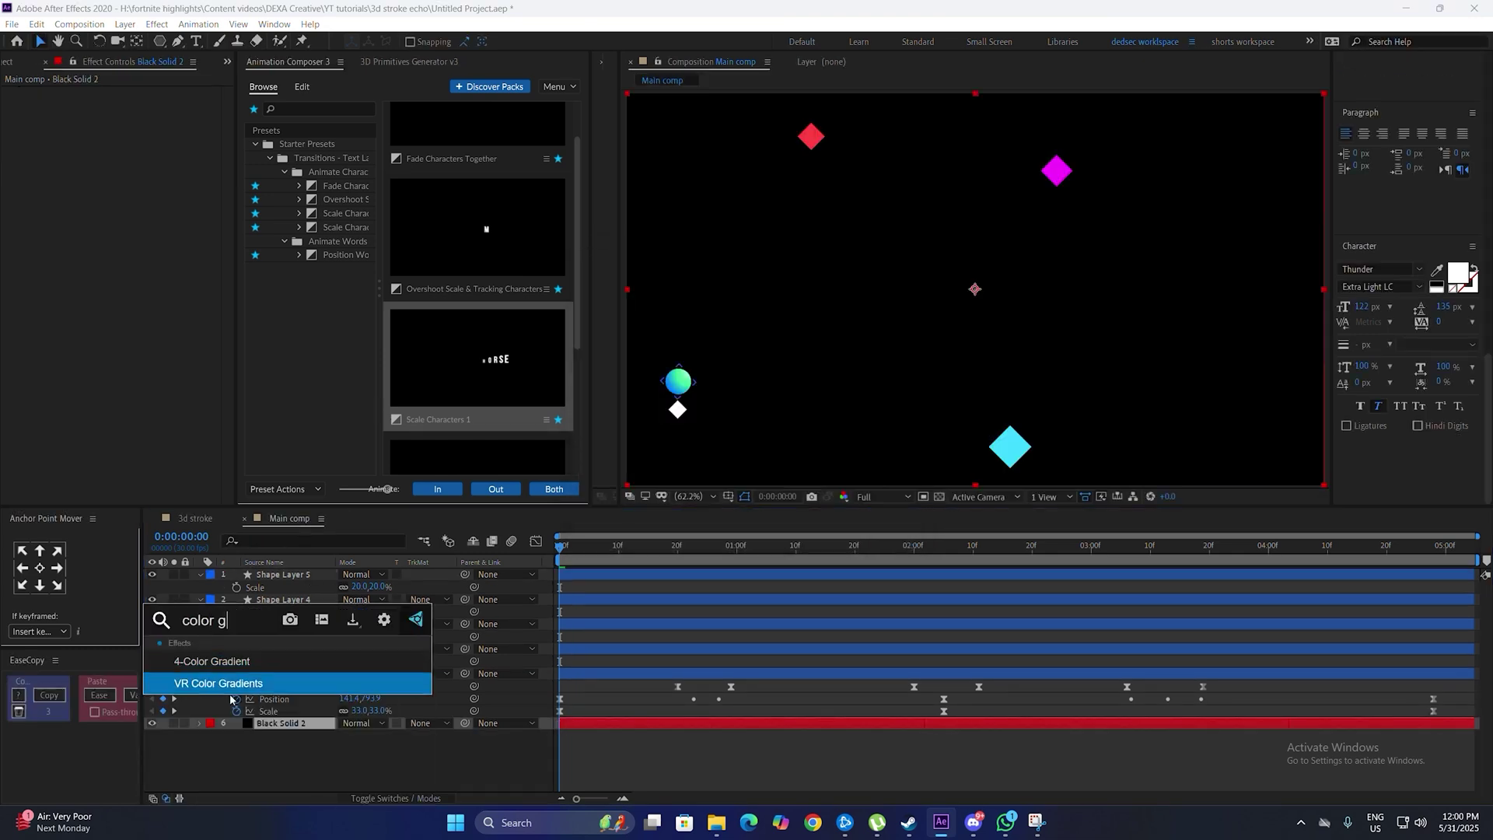
key(Return)
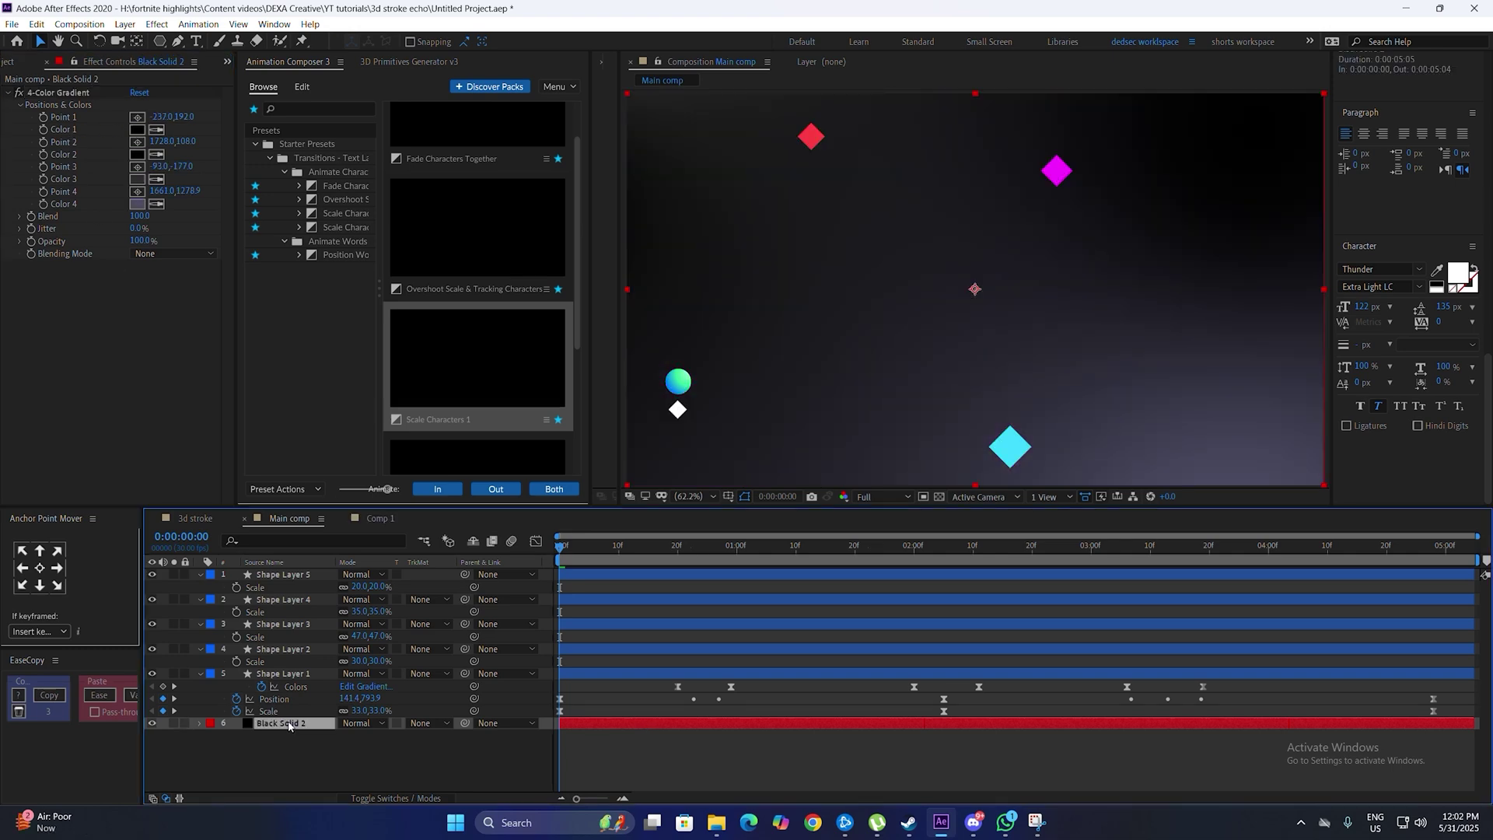
click(138, 204)
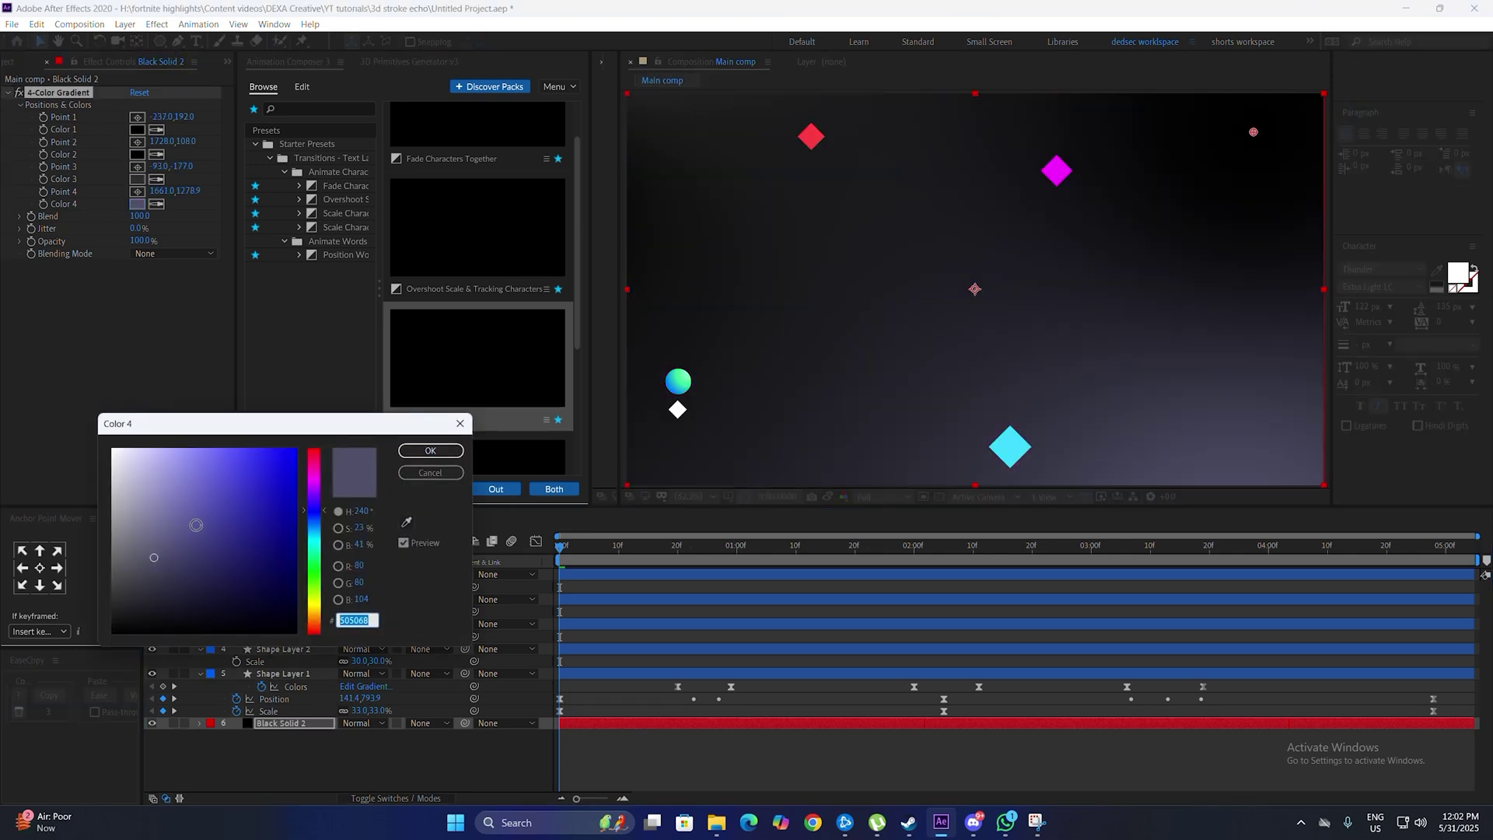
click(414, 451)
click(137, 179)
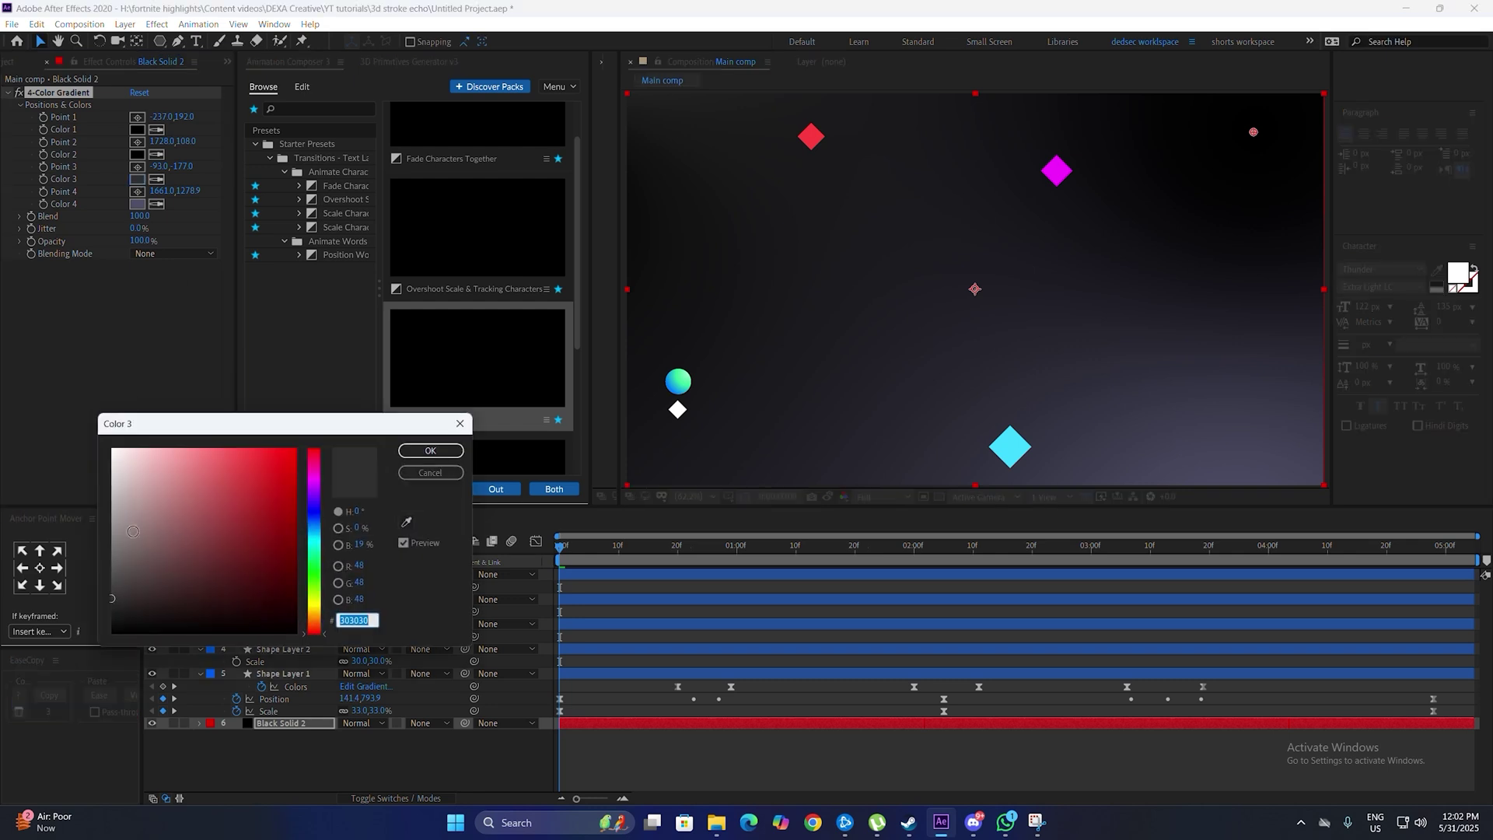
click(433, 452)
- Add an adjustment layer above all other layers and apply the Deep Glow effect to it
key(ctrl+alt+y)
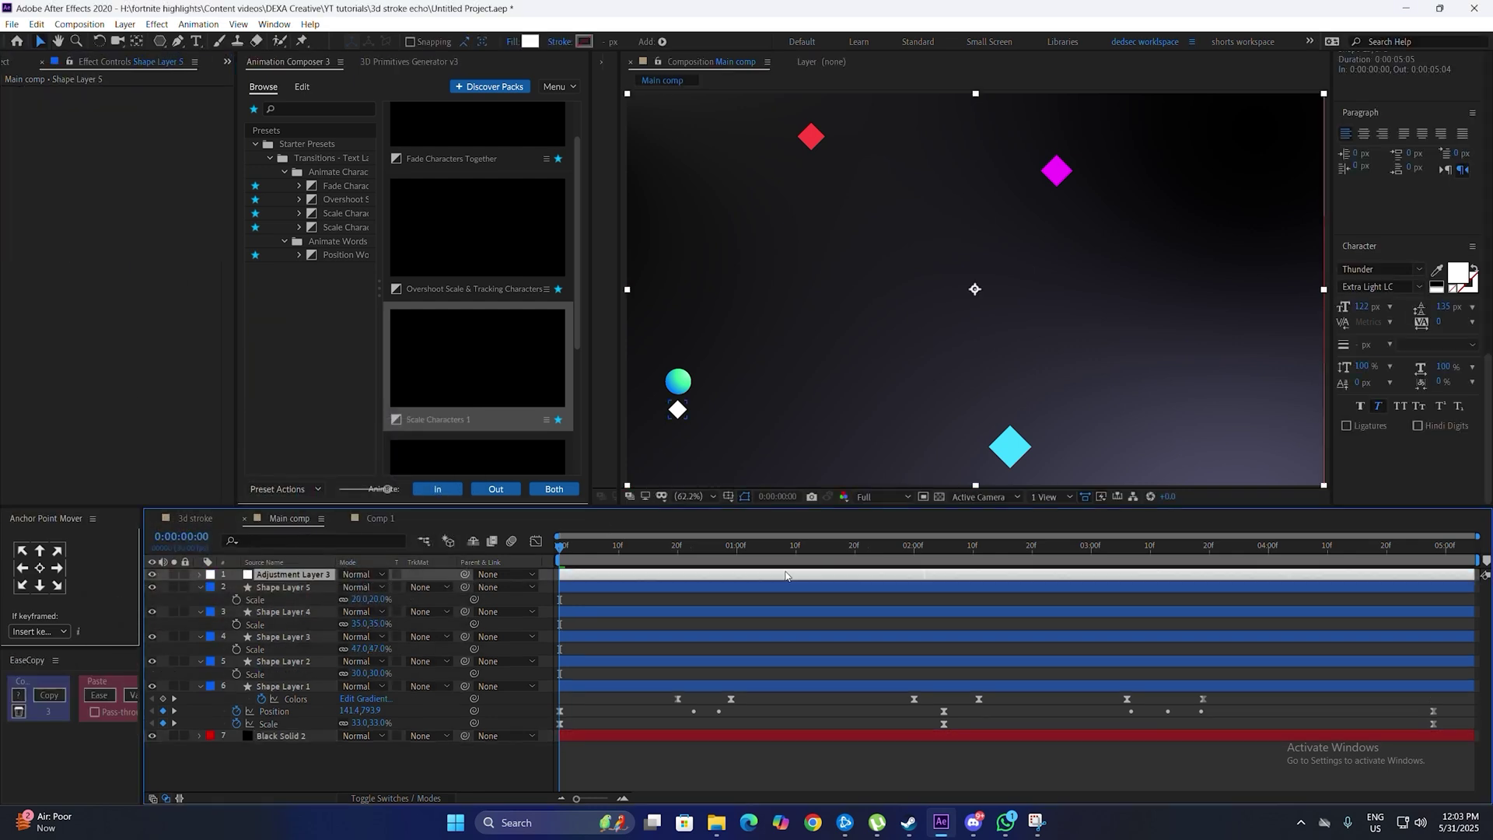
key(ctrl+space)
text(deep)
click(721, 595)
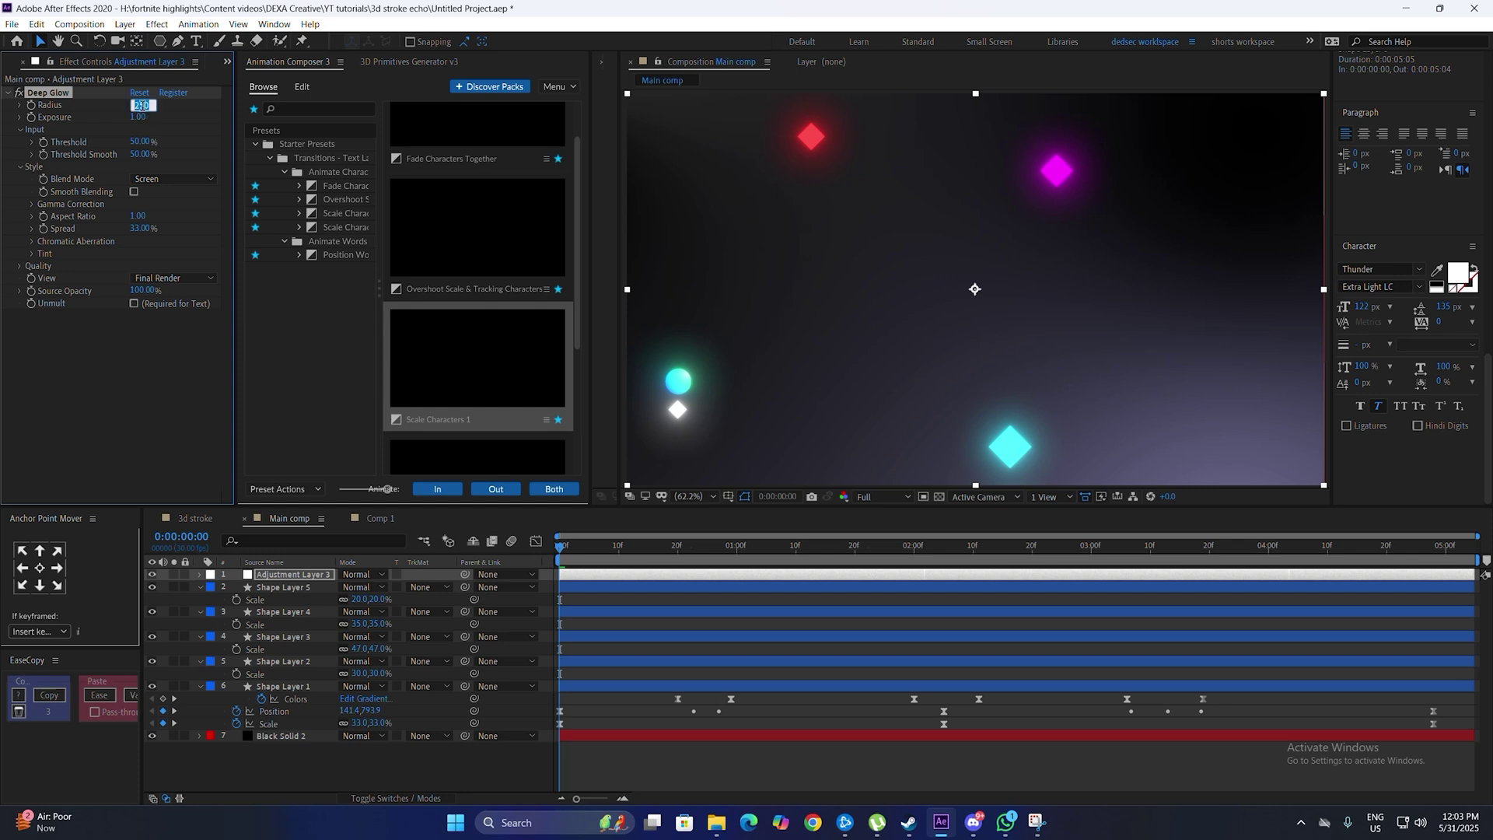
- Set Deep Glow's radius to 400, exposure to 0.75 and threshold to about 82%
click(140, 117)
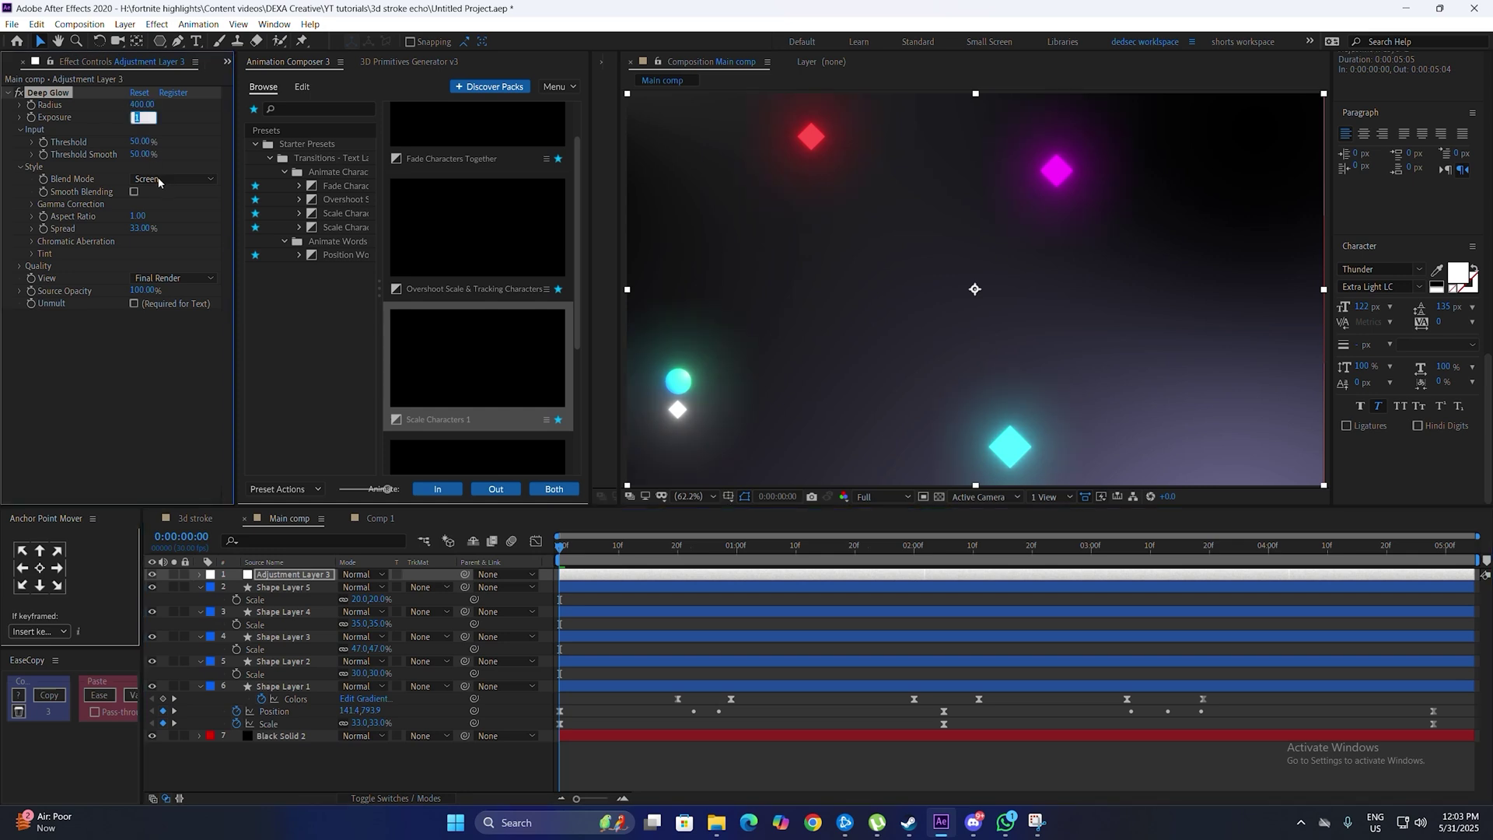
click(137, 142)
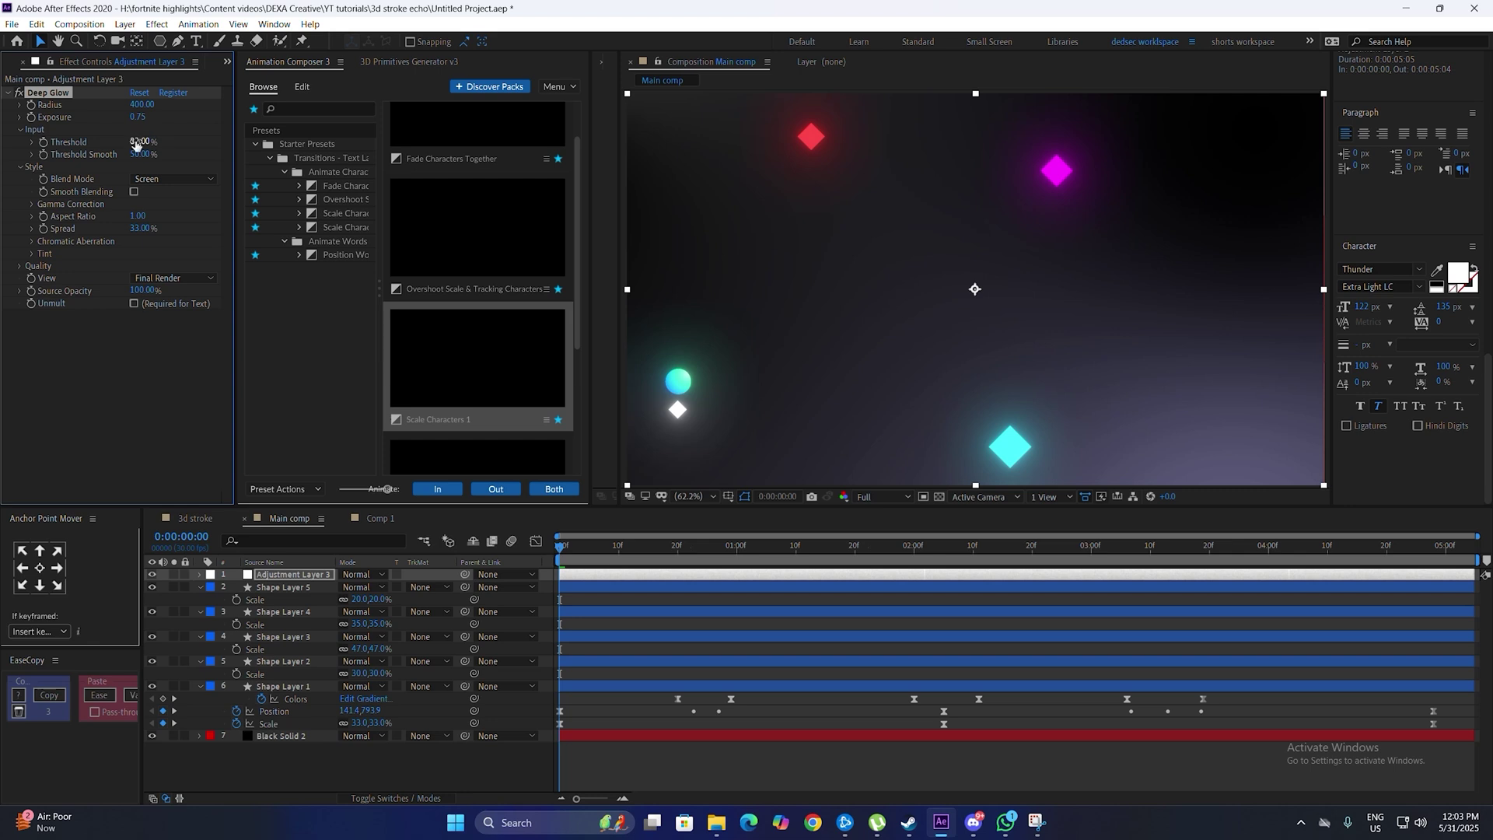
key(space)
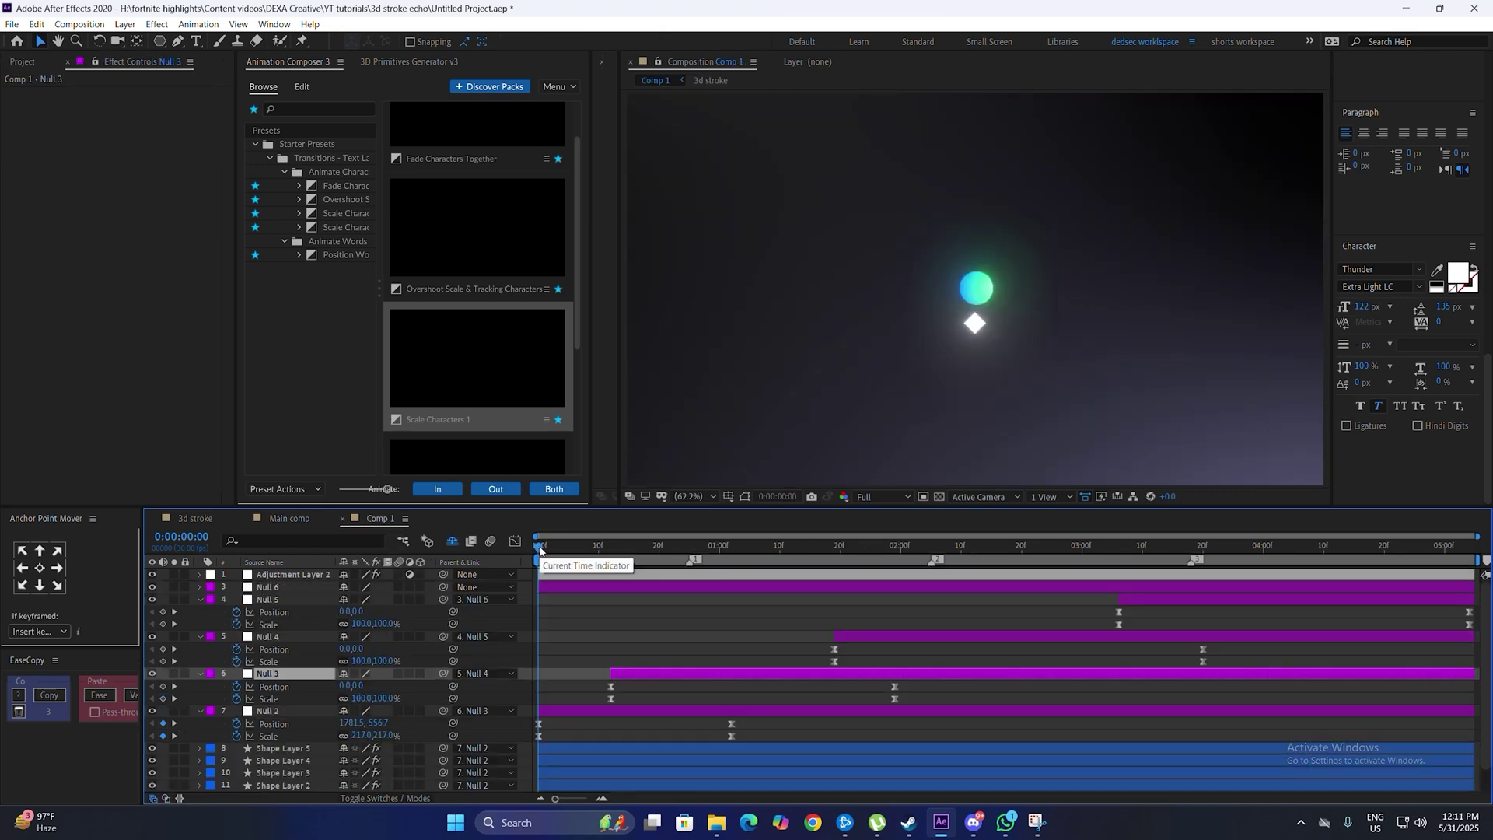
- Preview Comp 1 and examine the position and scale keyframes on Null 2, Null 3, Null 4 and Null 5
key(space)
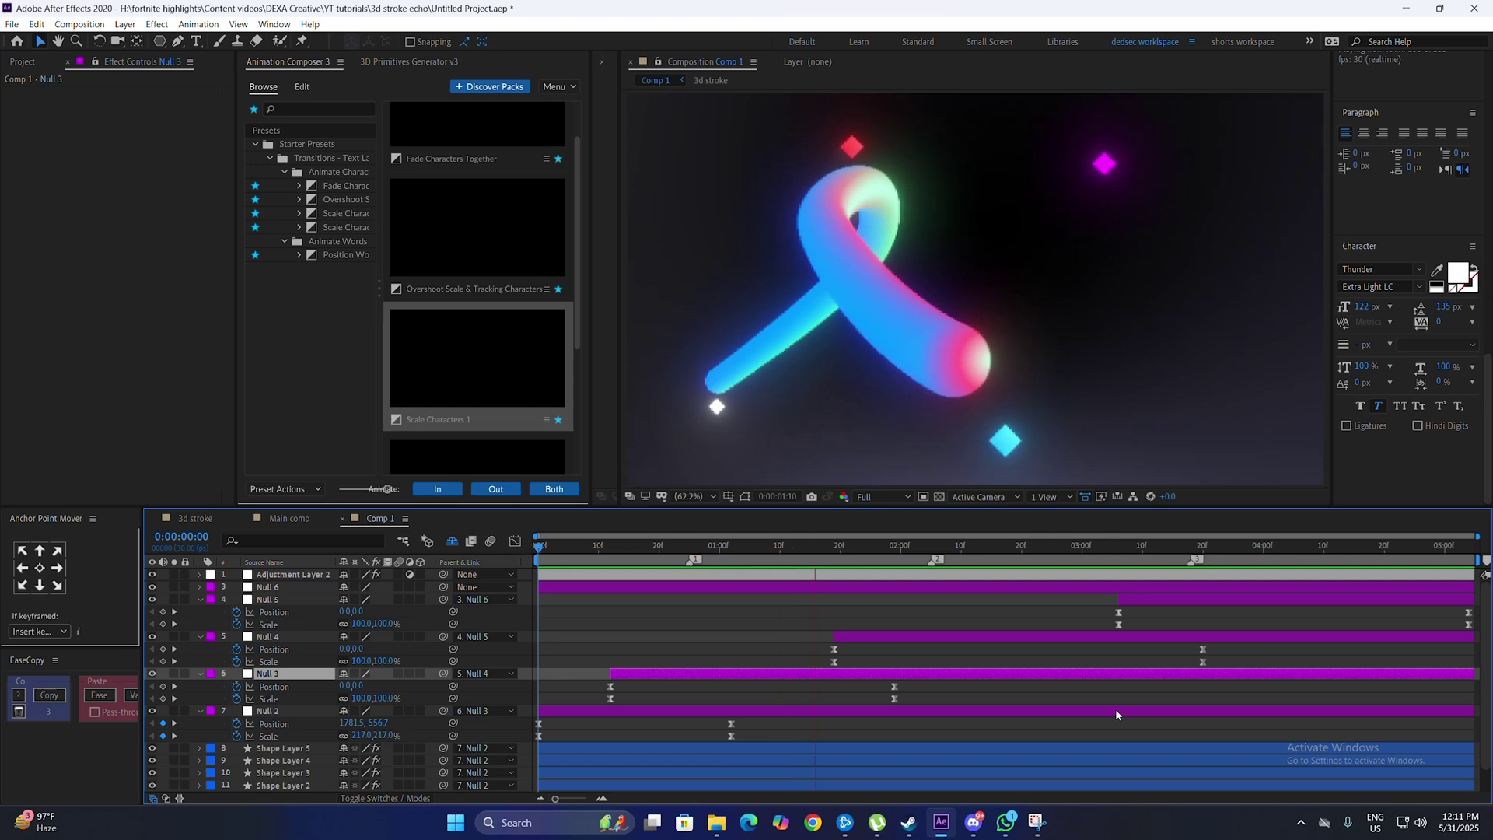
click(1115, 709)
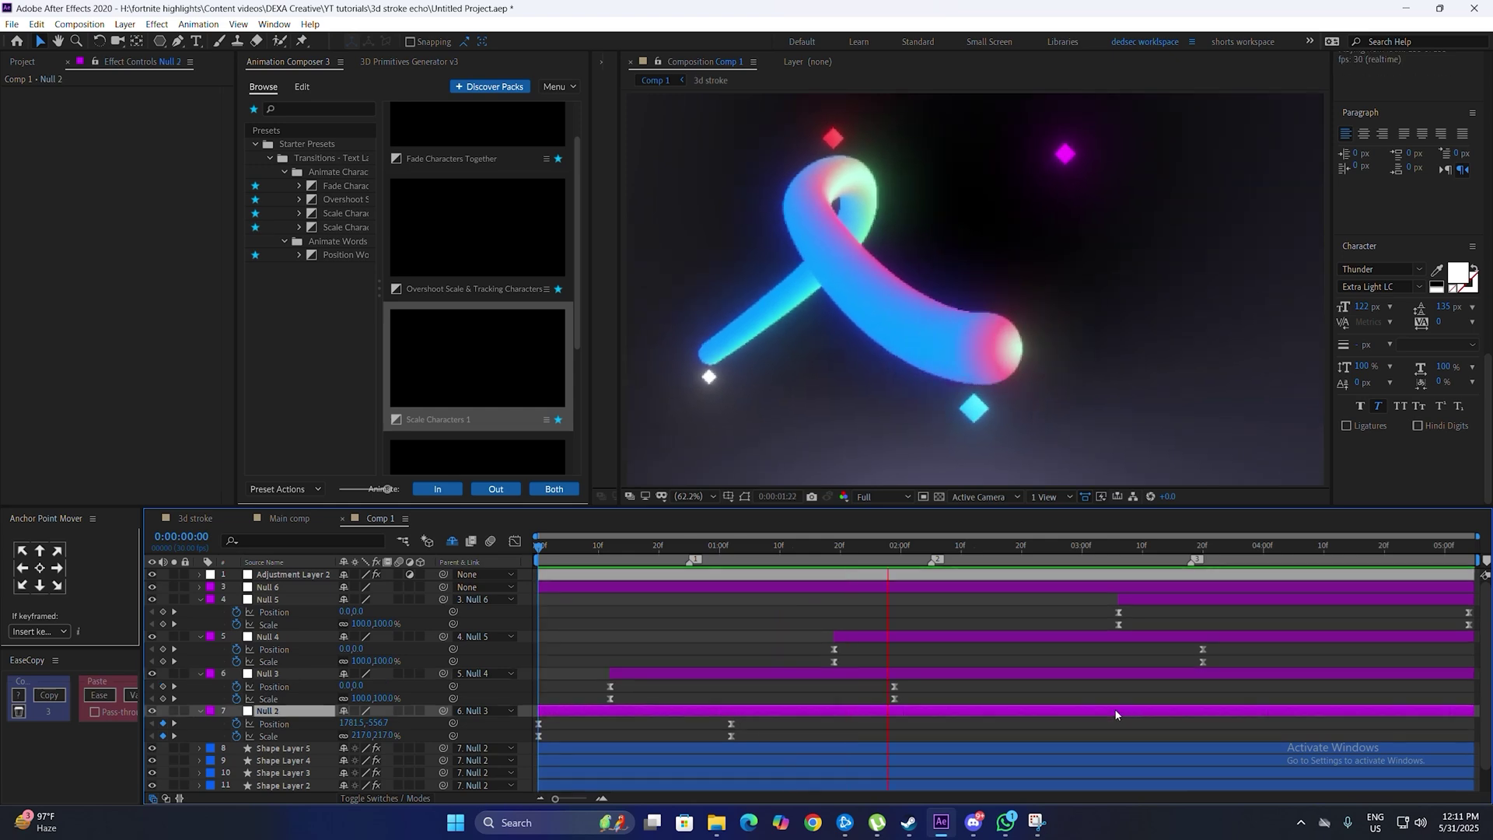
click(1090, 674)
click(1090, 637)
click(1133, 599)
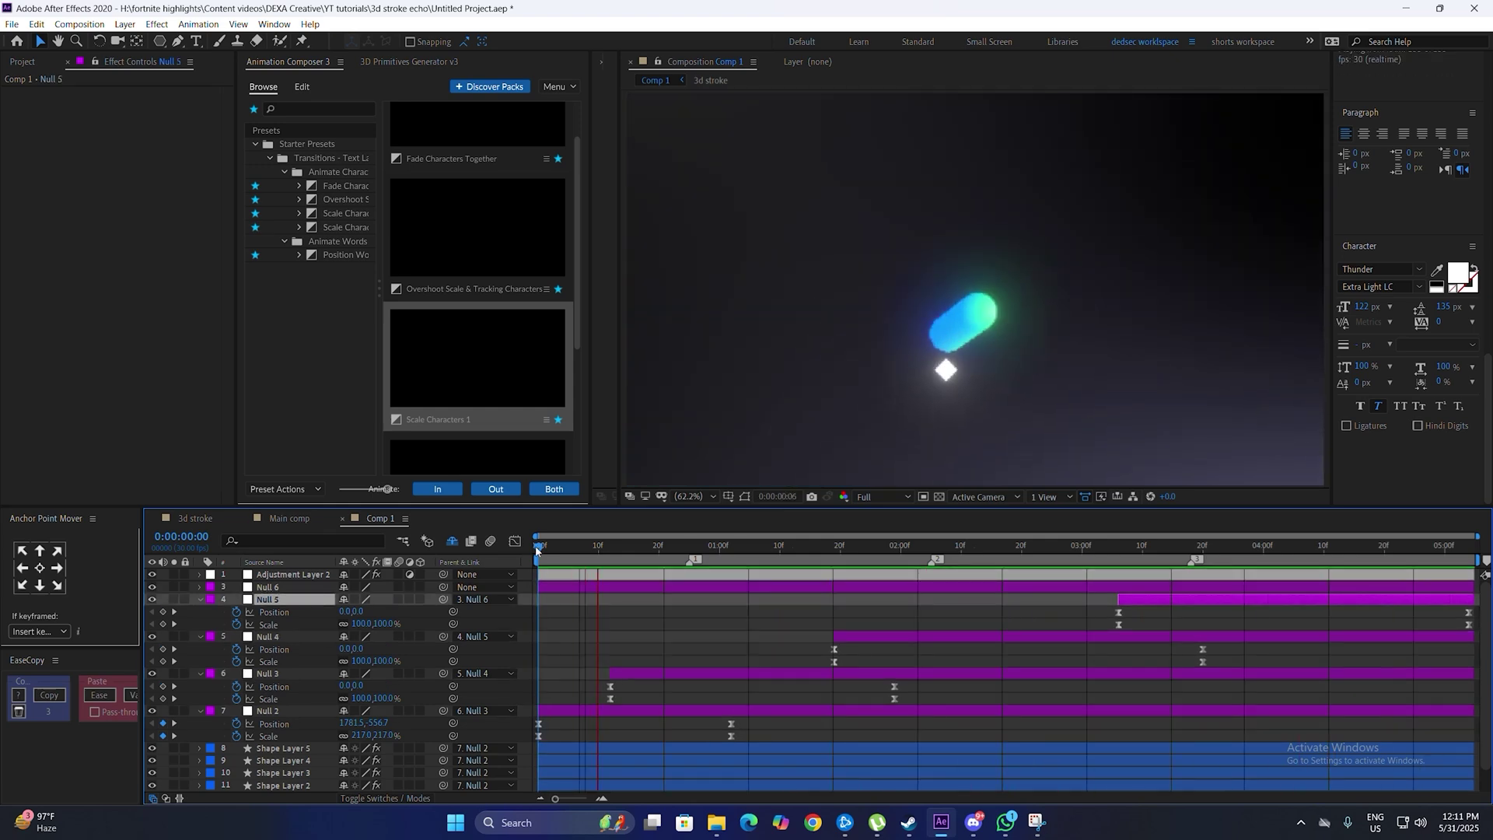